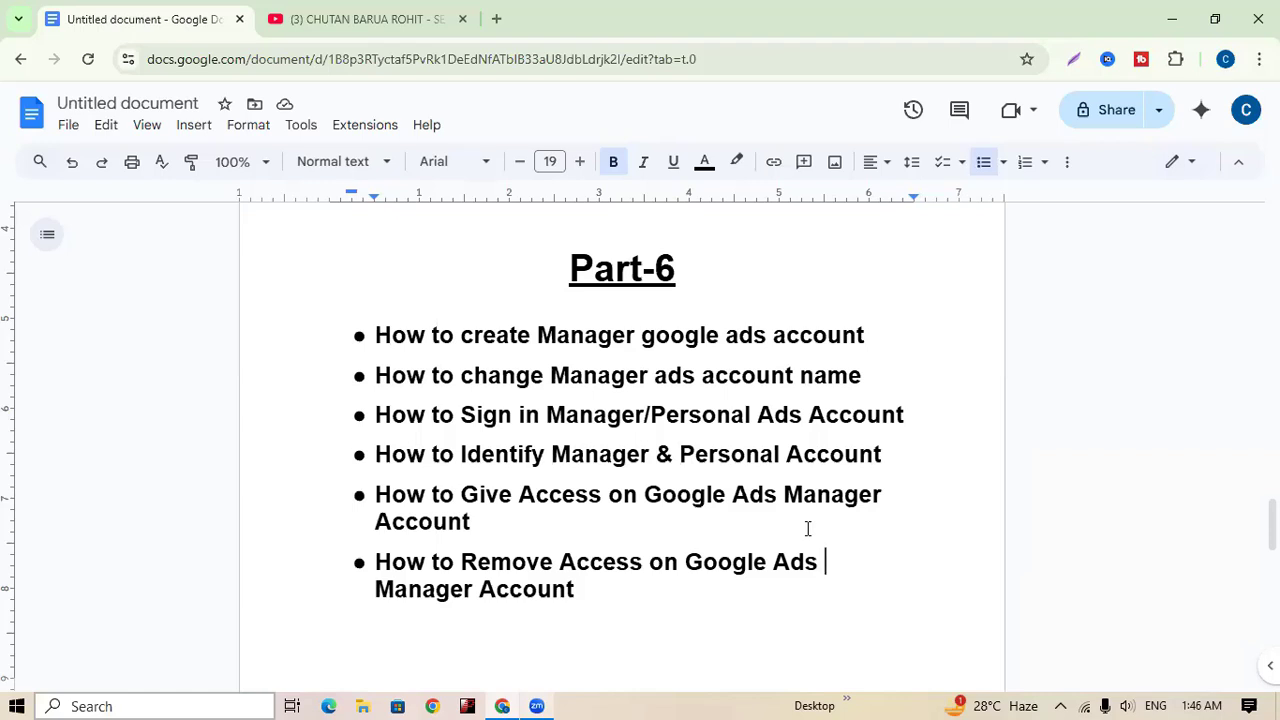
- Scroll the outline so the eight Part-5 topics show, with the Part-6 heading just below
scroll(711, 549, "up", 6)
scroll(731, 569, "down", 3)
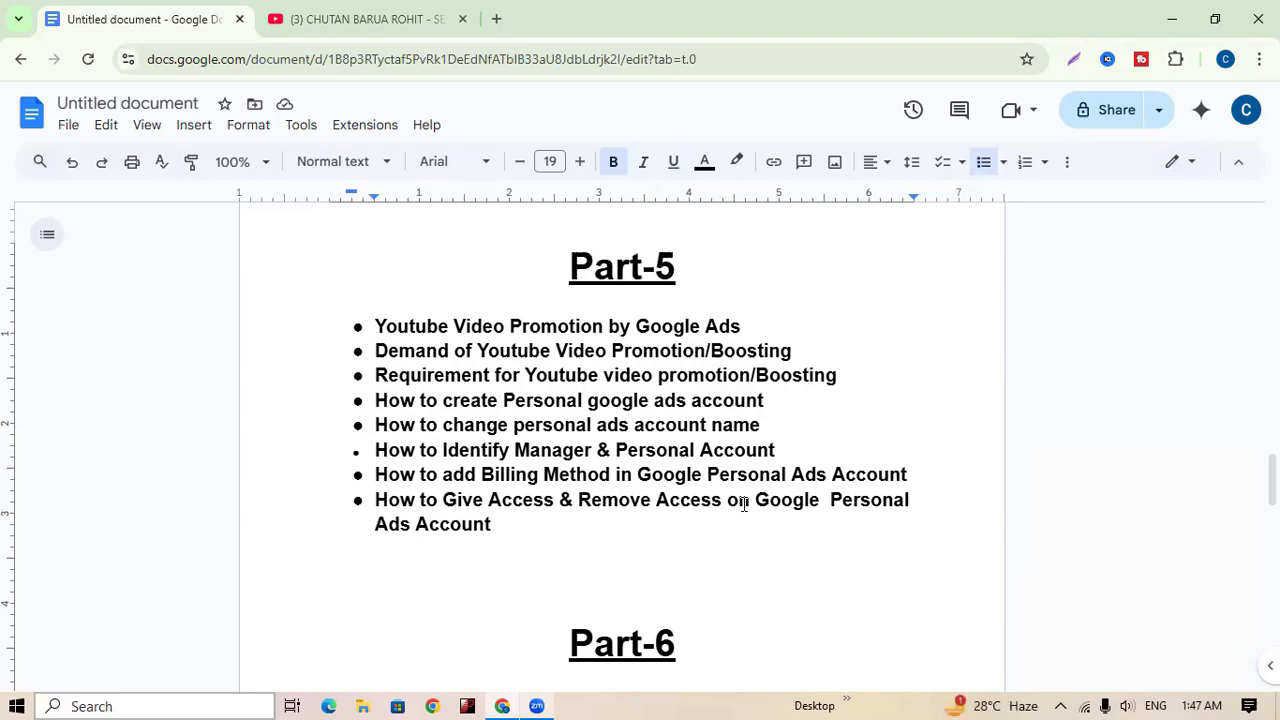
- Scroll between Part-5 and Part-6 until all six Manager ads account bullets are visible
scroll(744, 503, "down", 5)
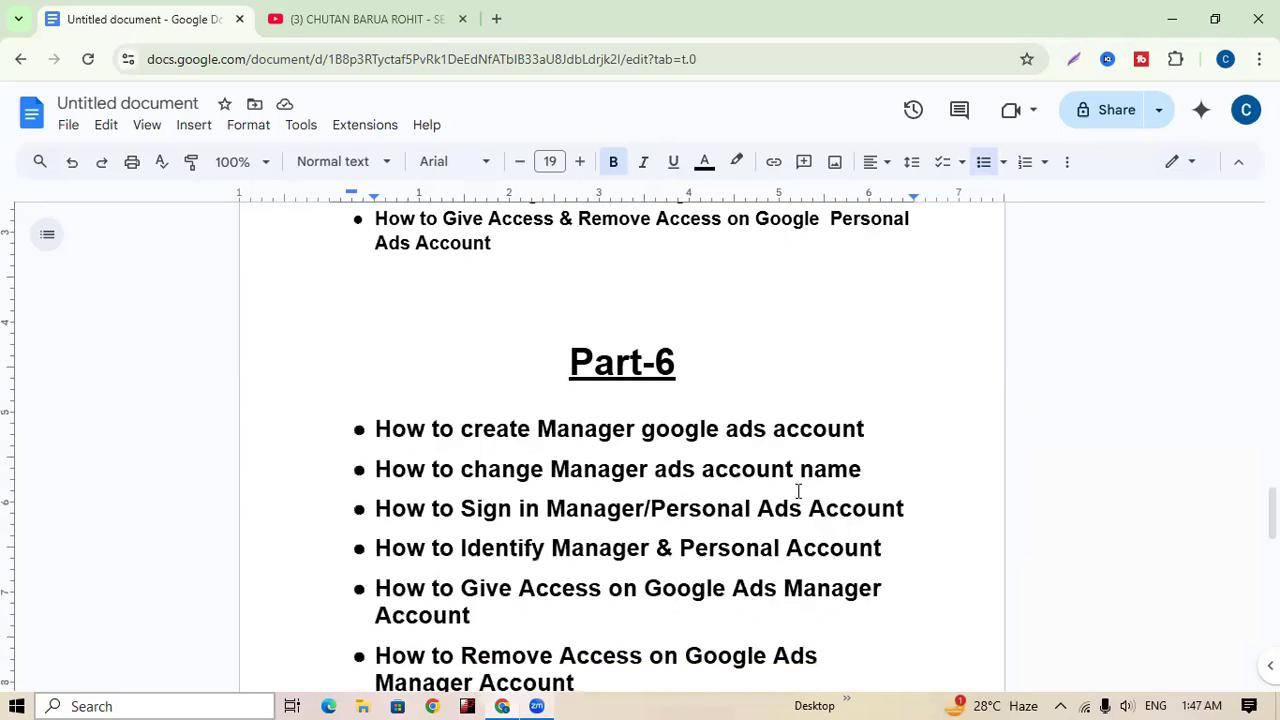
scroll(808, 500, "down", 1)
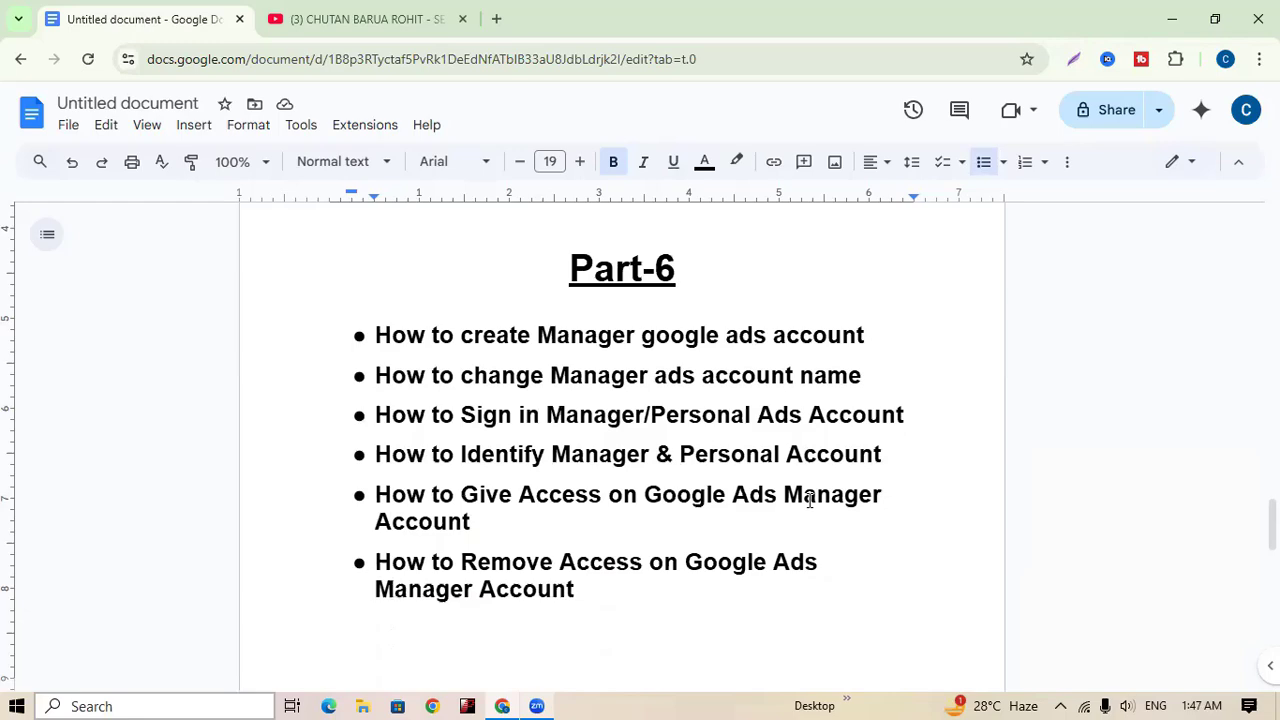
scroll(810, 500, "up", 5)
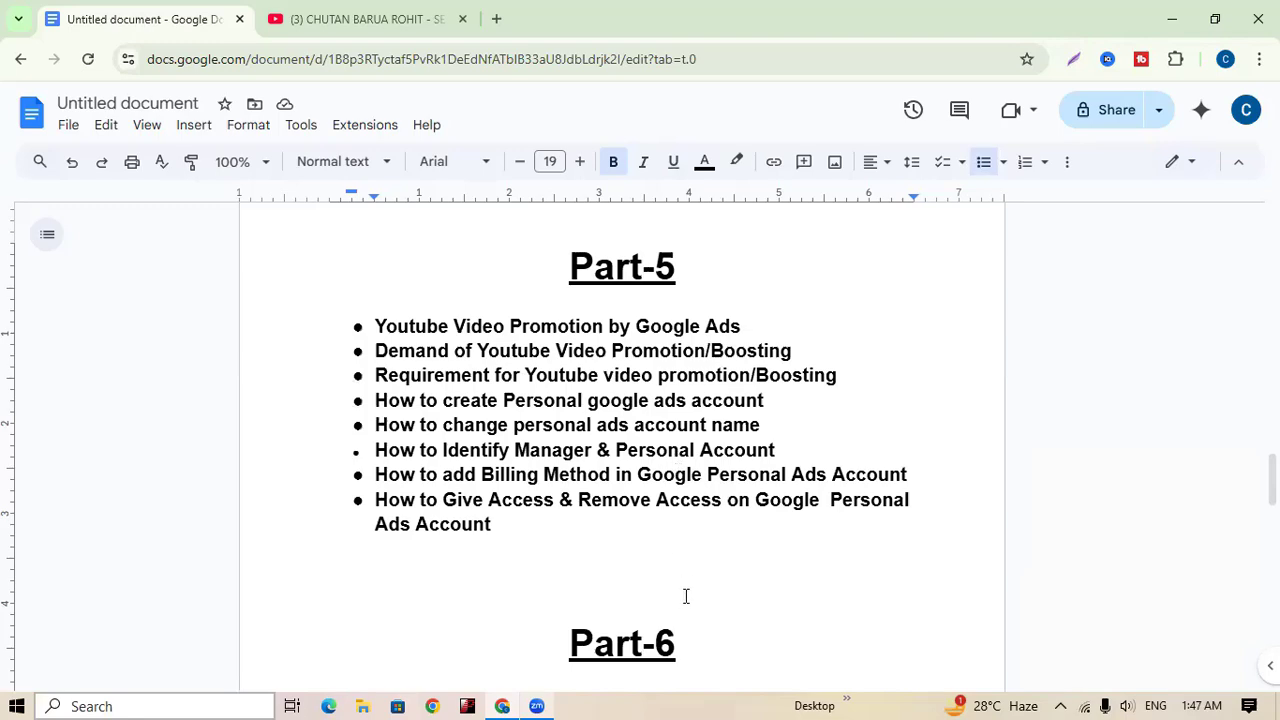
scroll(686, 594, "down", 4)
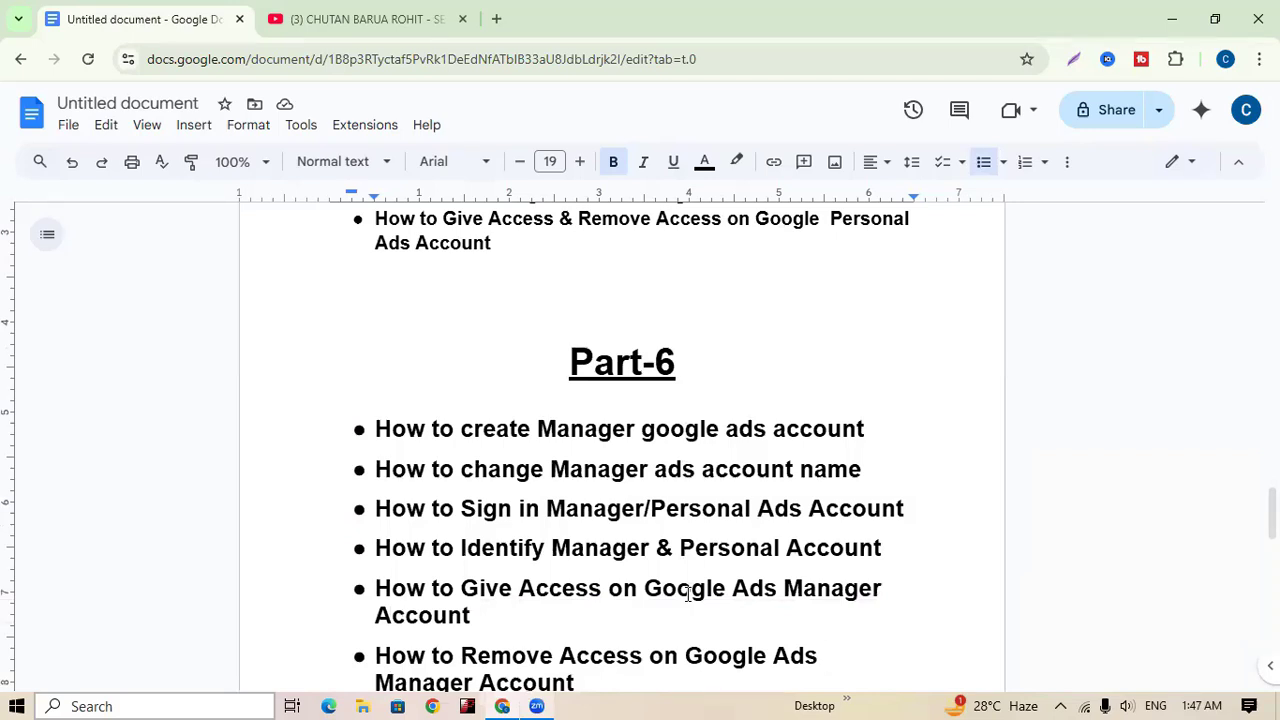
scroll(686, 594, "down", 1)
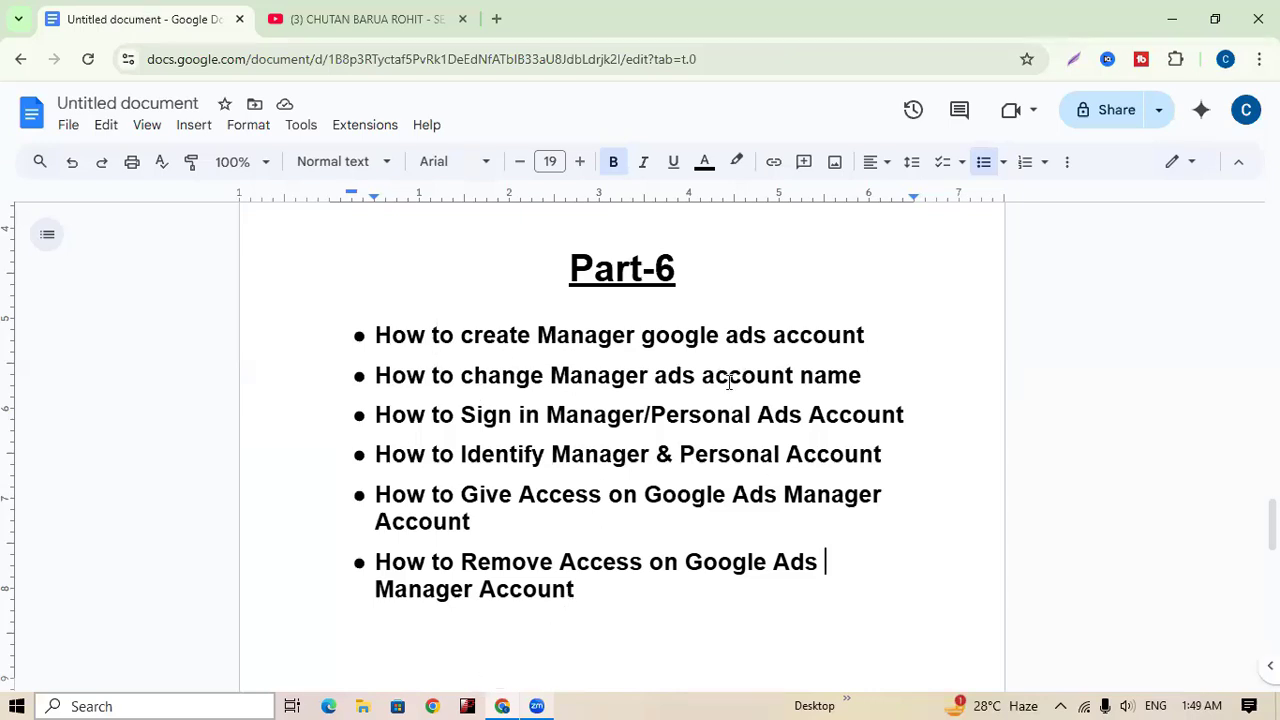
- Open a blank new tab, browse the YouTube channel's Videos grid, then return to the outline document
left_click(495, 21)
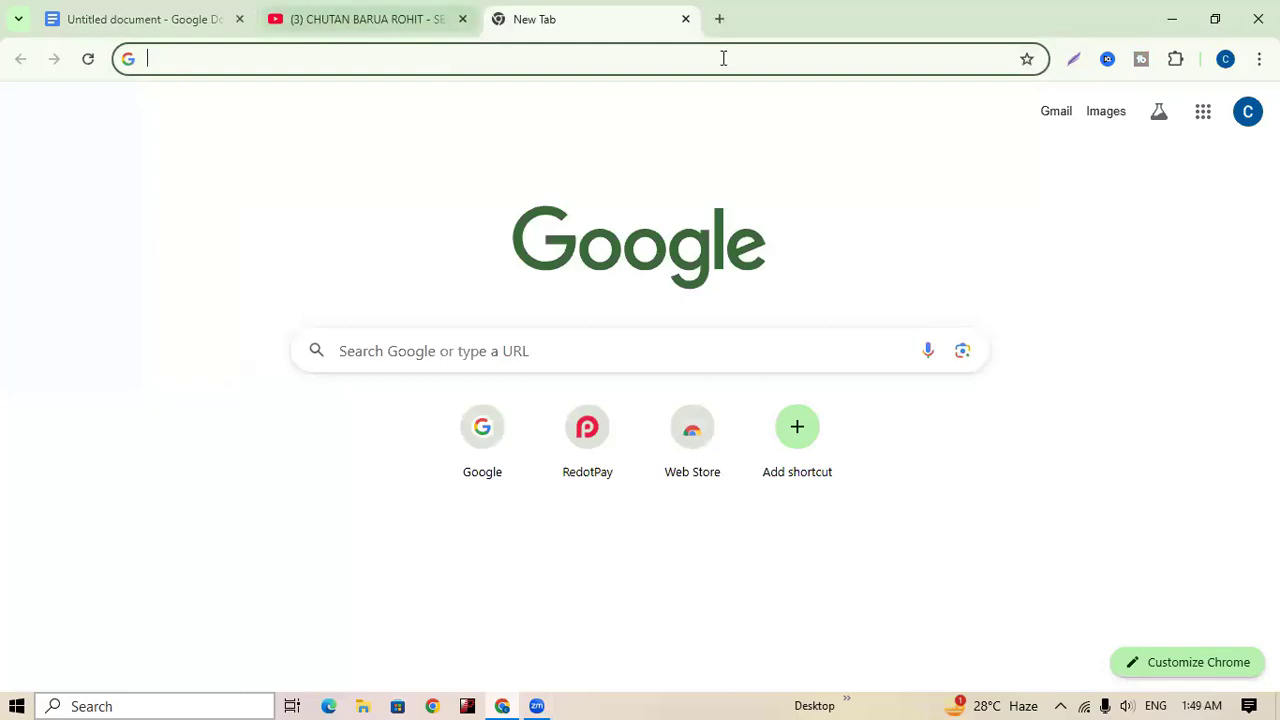
left_click(393, 20)
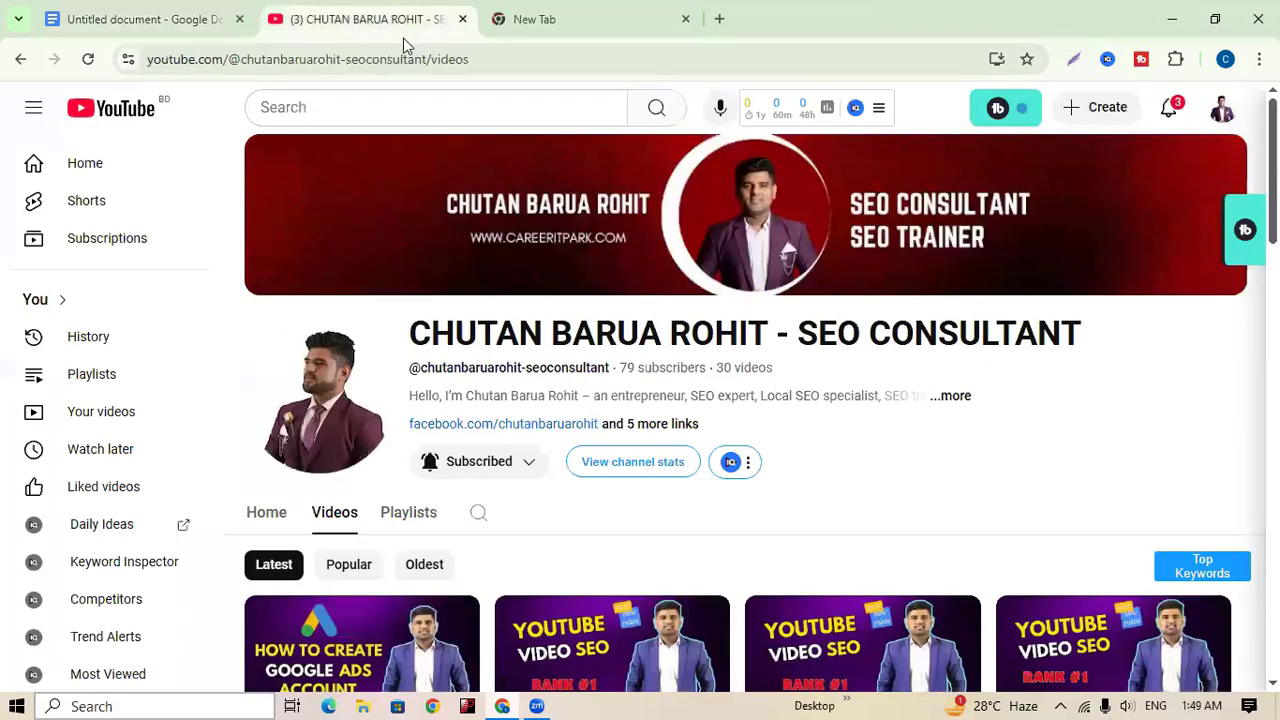
scroll(832, 466, "down", 2)
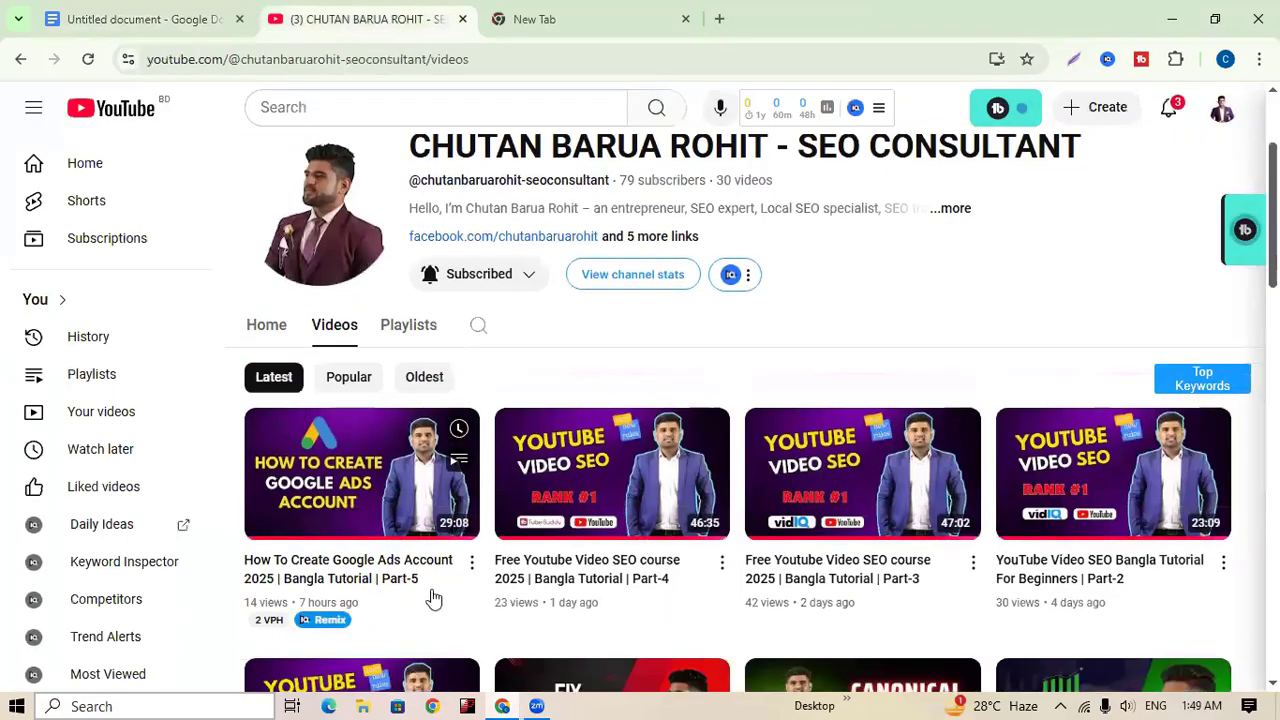
scroll(589, 623, "down", 2)
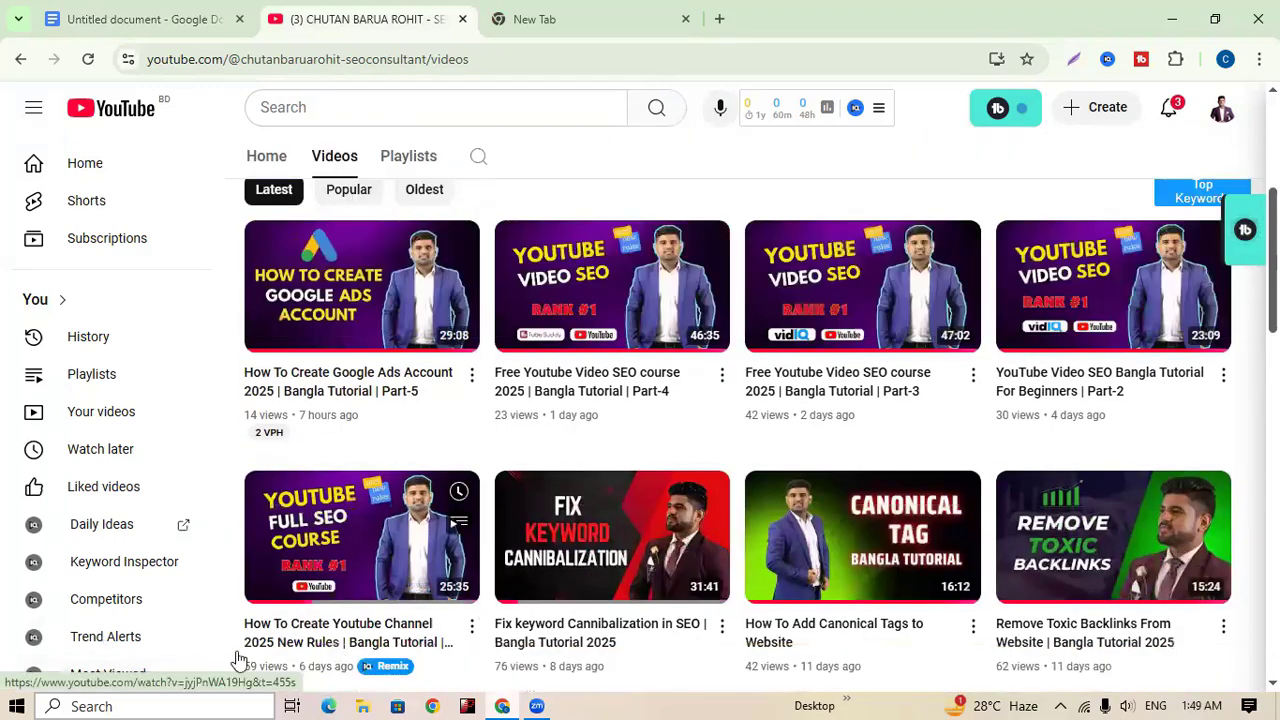
scroll(814, 456, "up", 4)
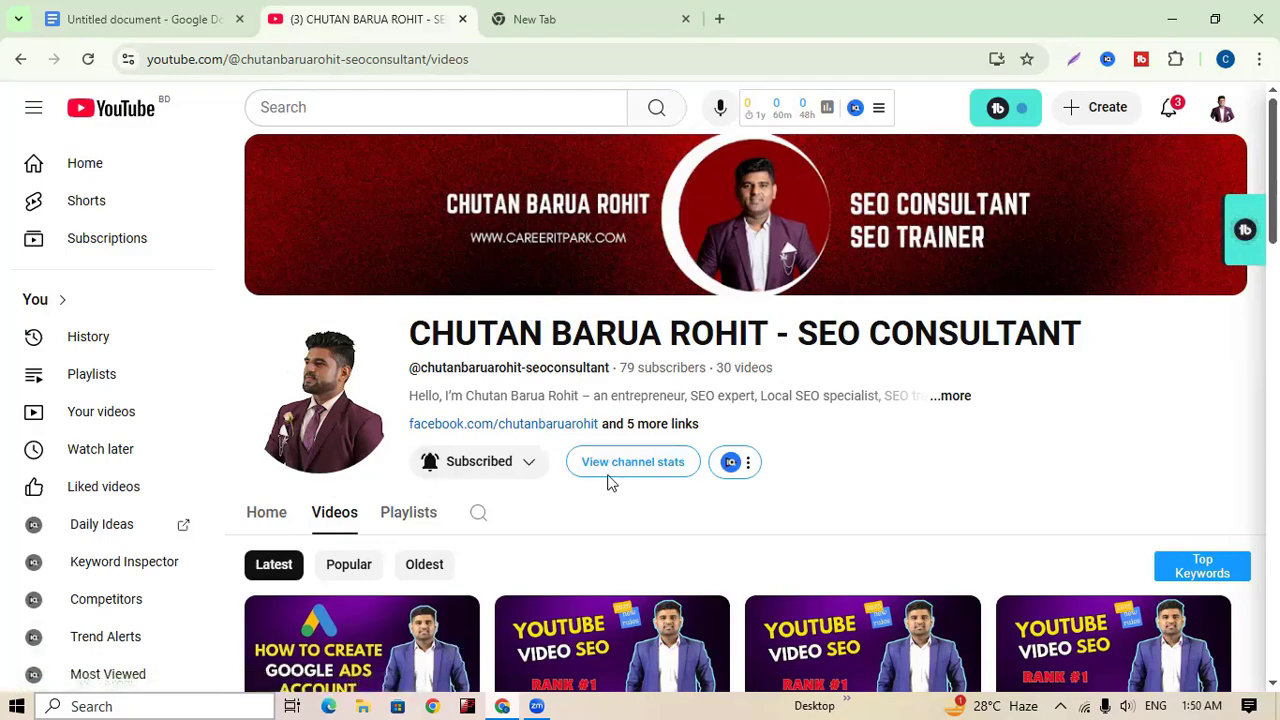
scroll(609, 483, "down", 2)
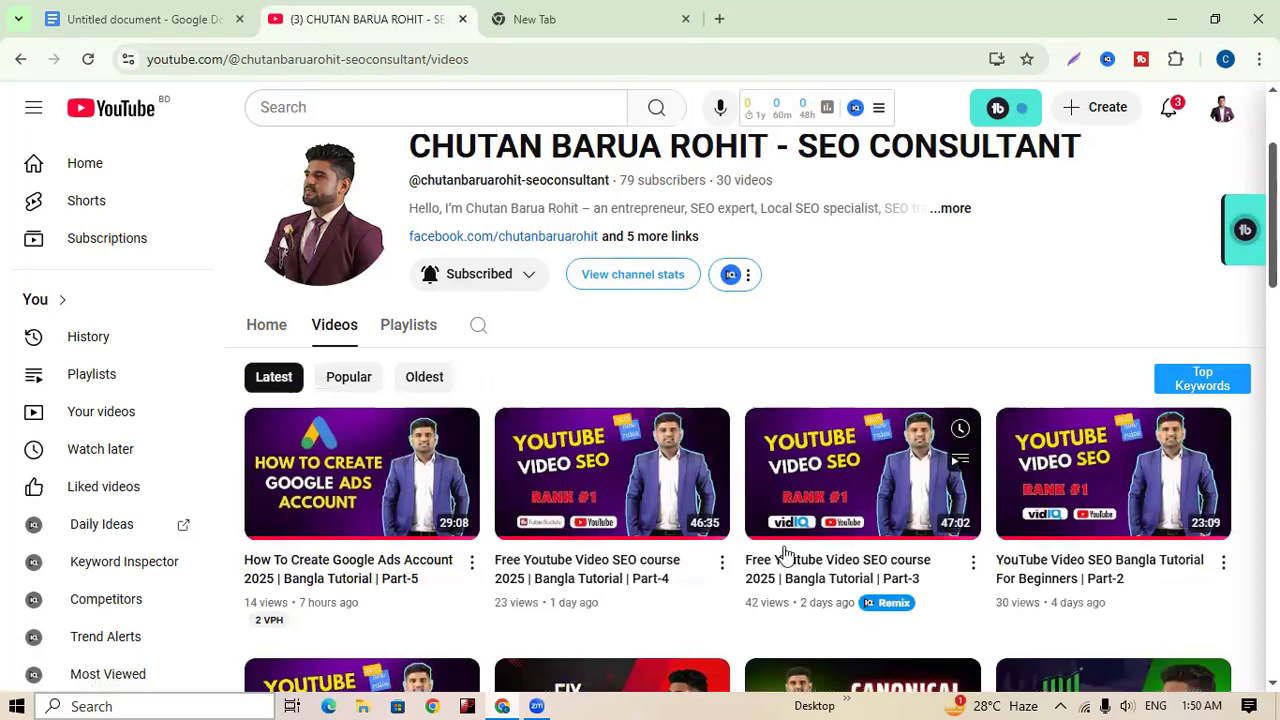
scroll(560, 570, "down", 1)
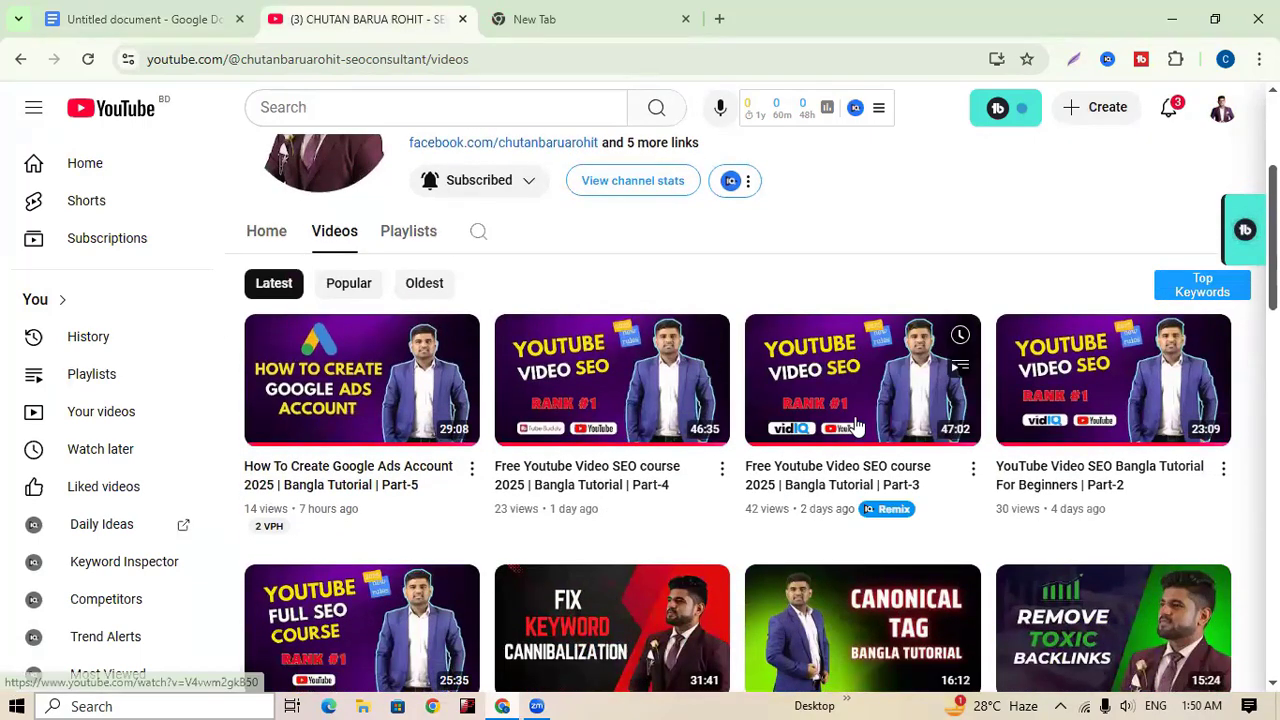
mouse_move(955, 483)
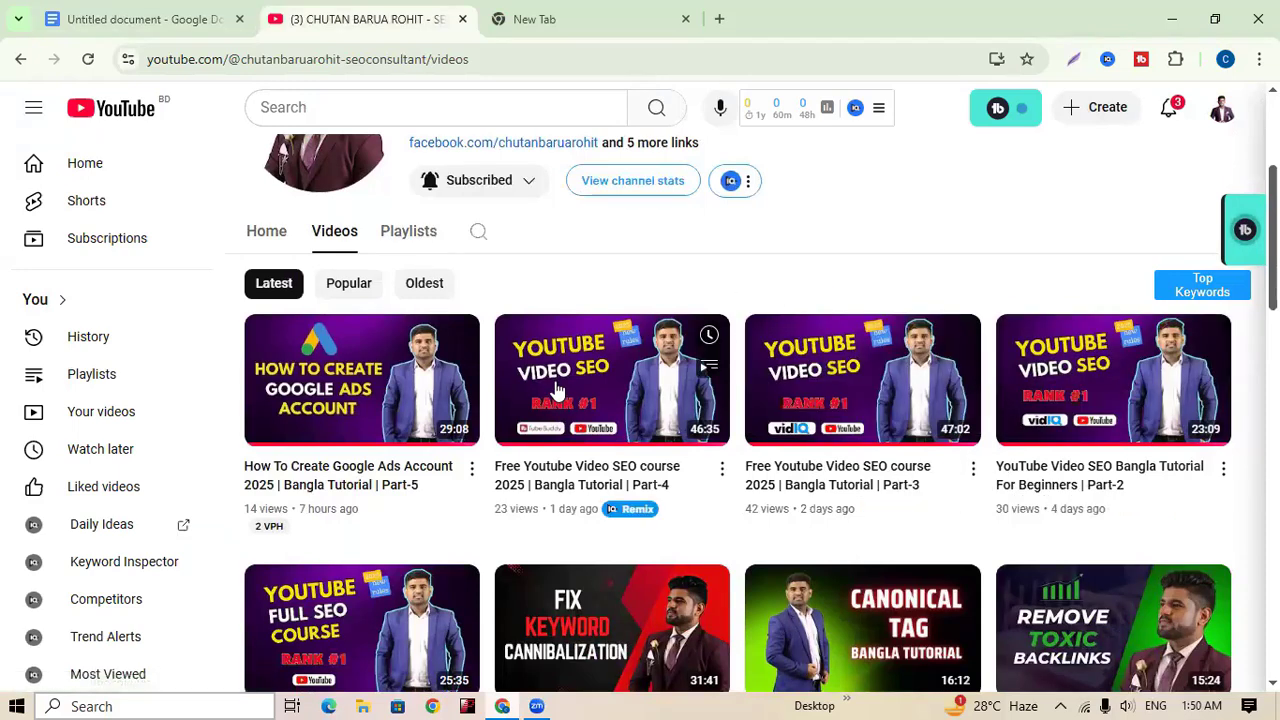
mouse_move(500, 449)
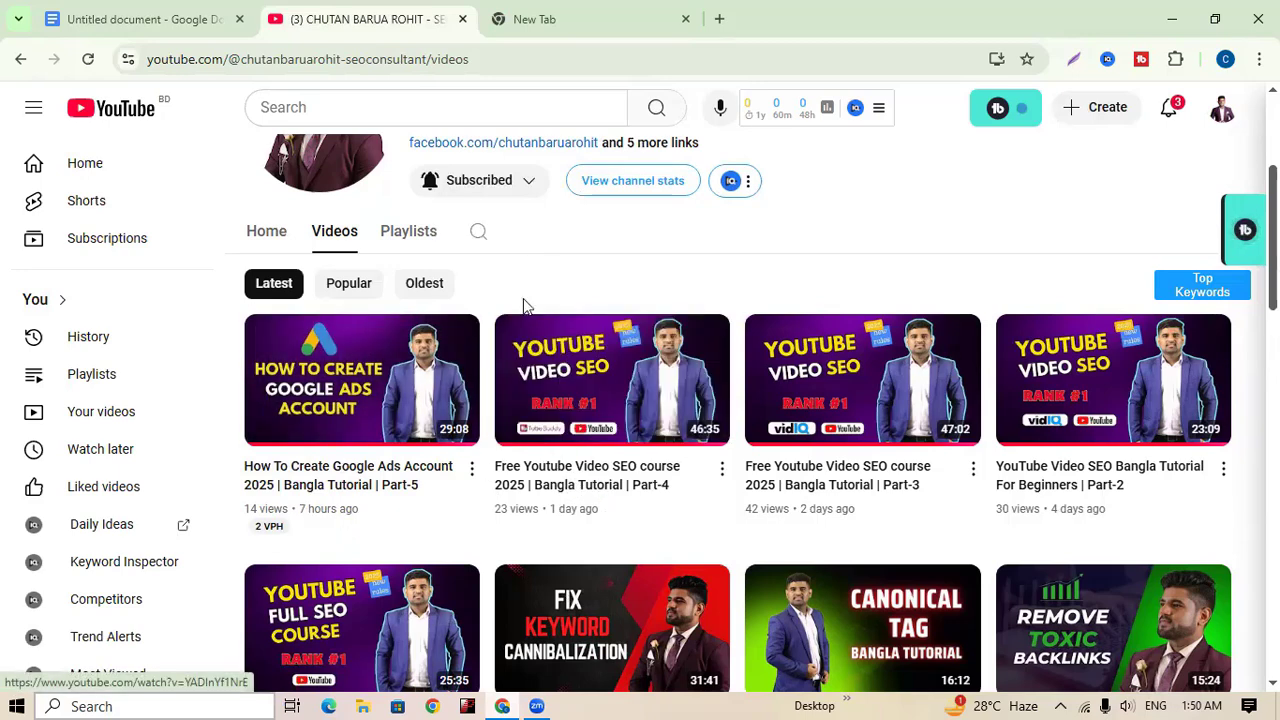
left_click(151, 12)
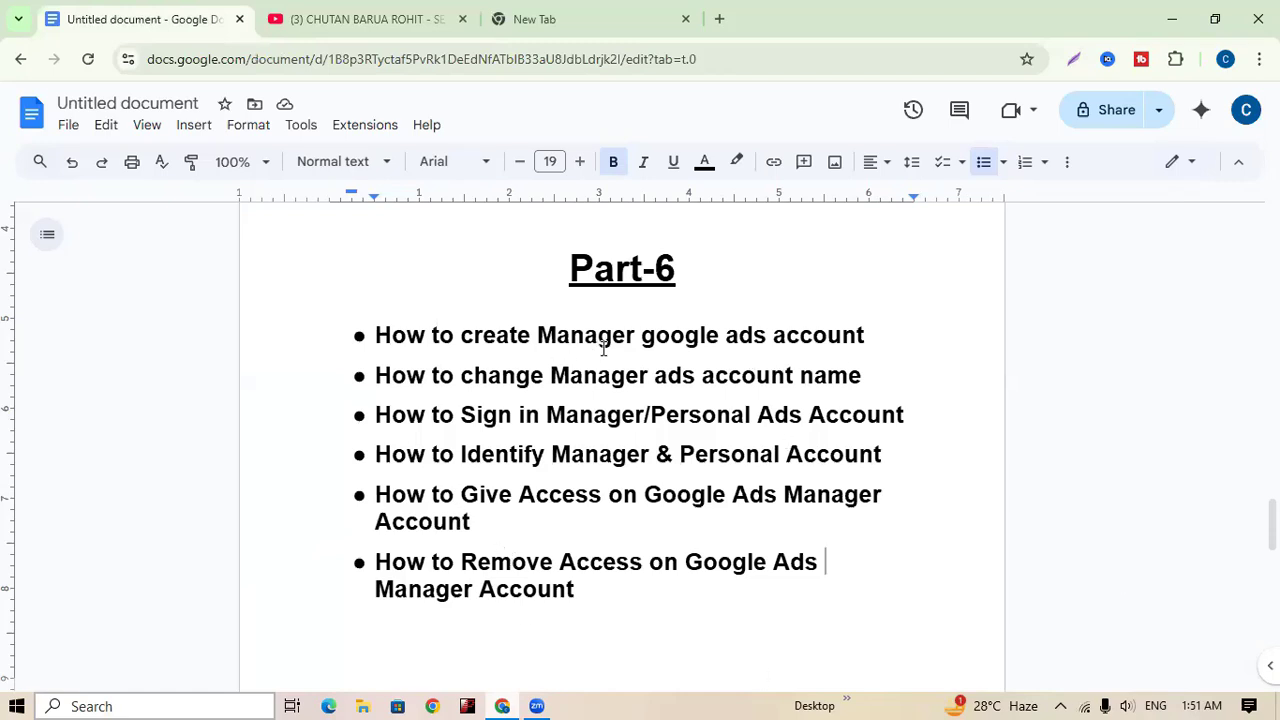
- Search Google for 'google ads manager account' in the new tab and scroll the results
left_click(598, 20)
left_click(502, 69)
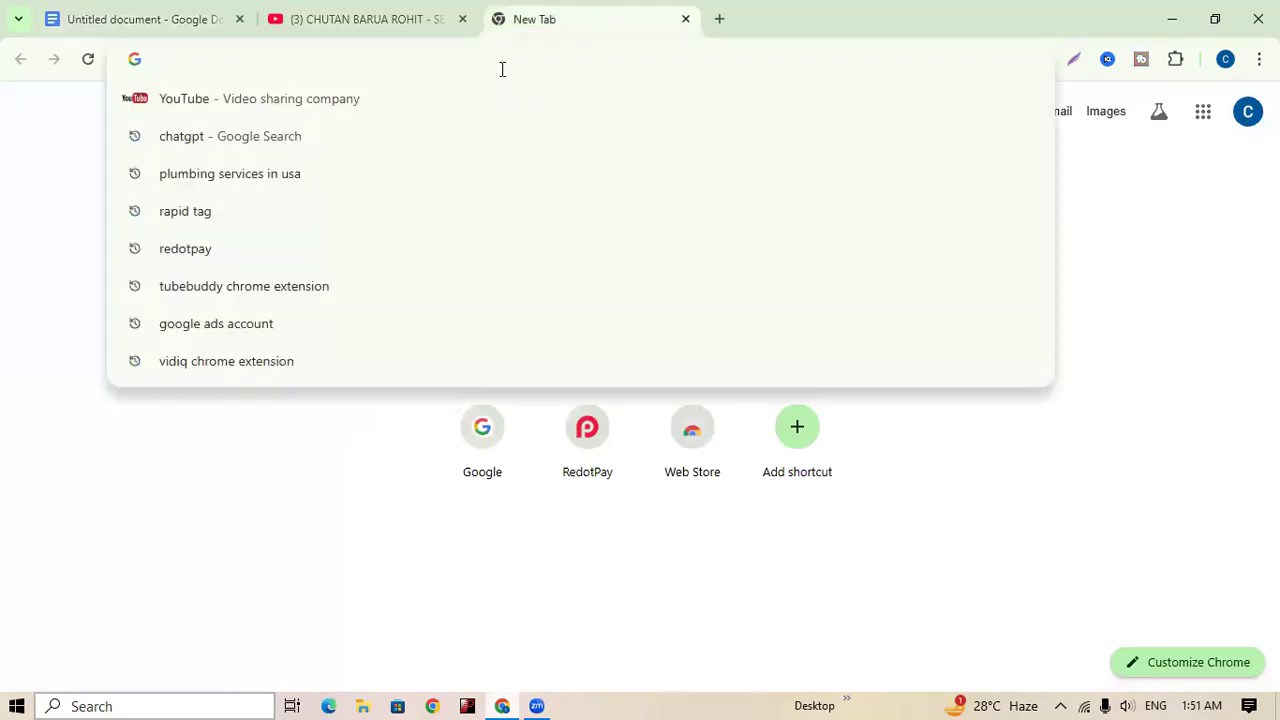
type("goo")
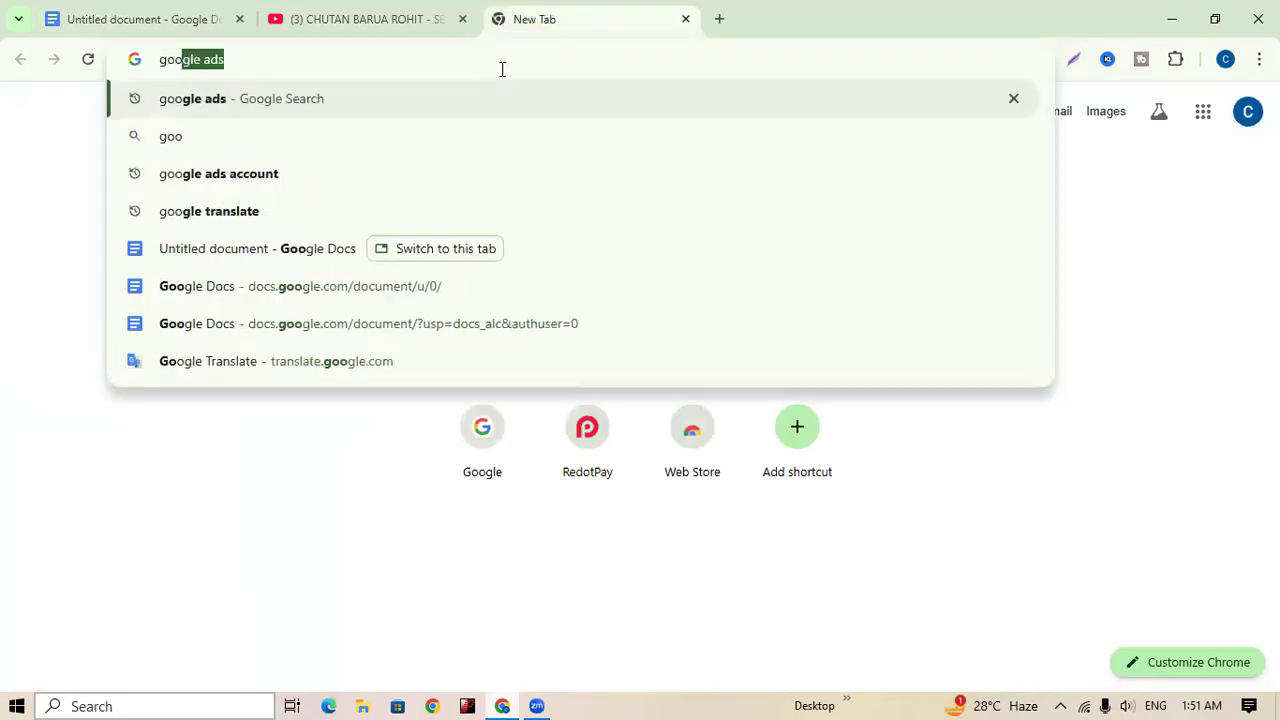
type("gle ad")
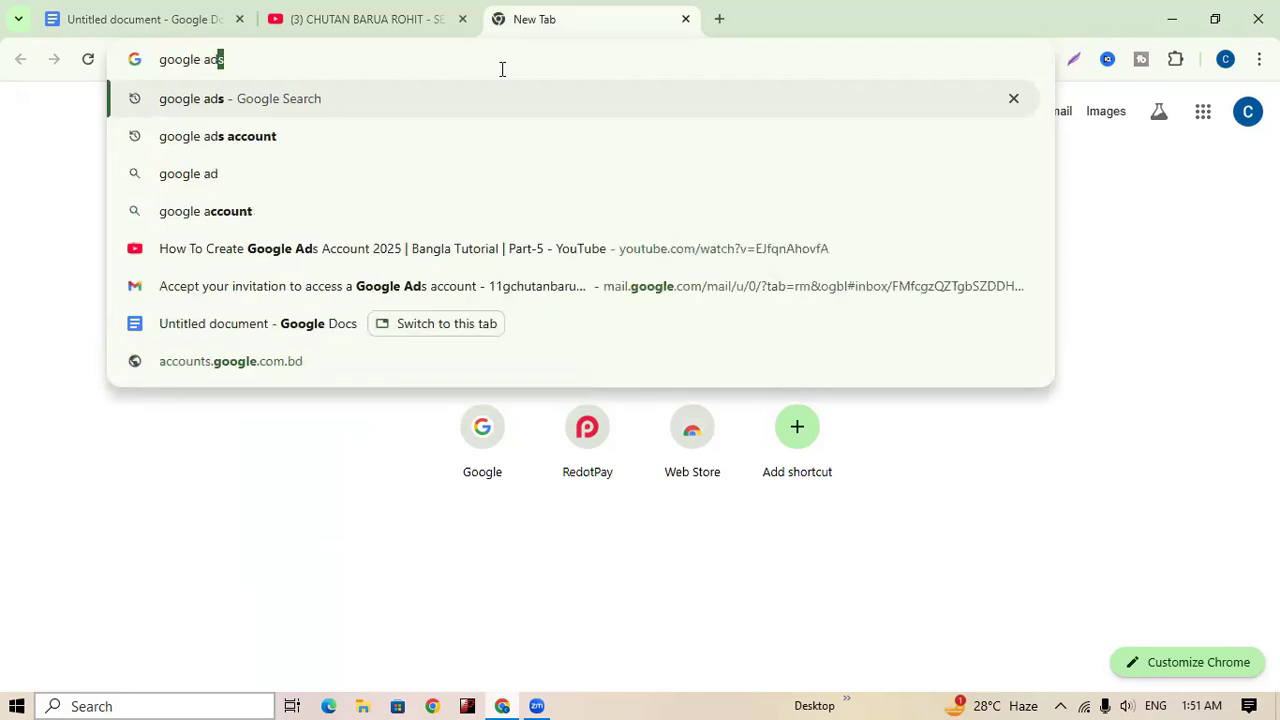
type("s manager ")
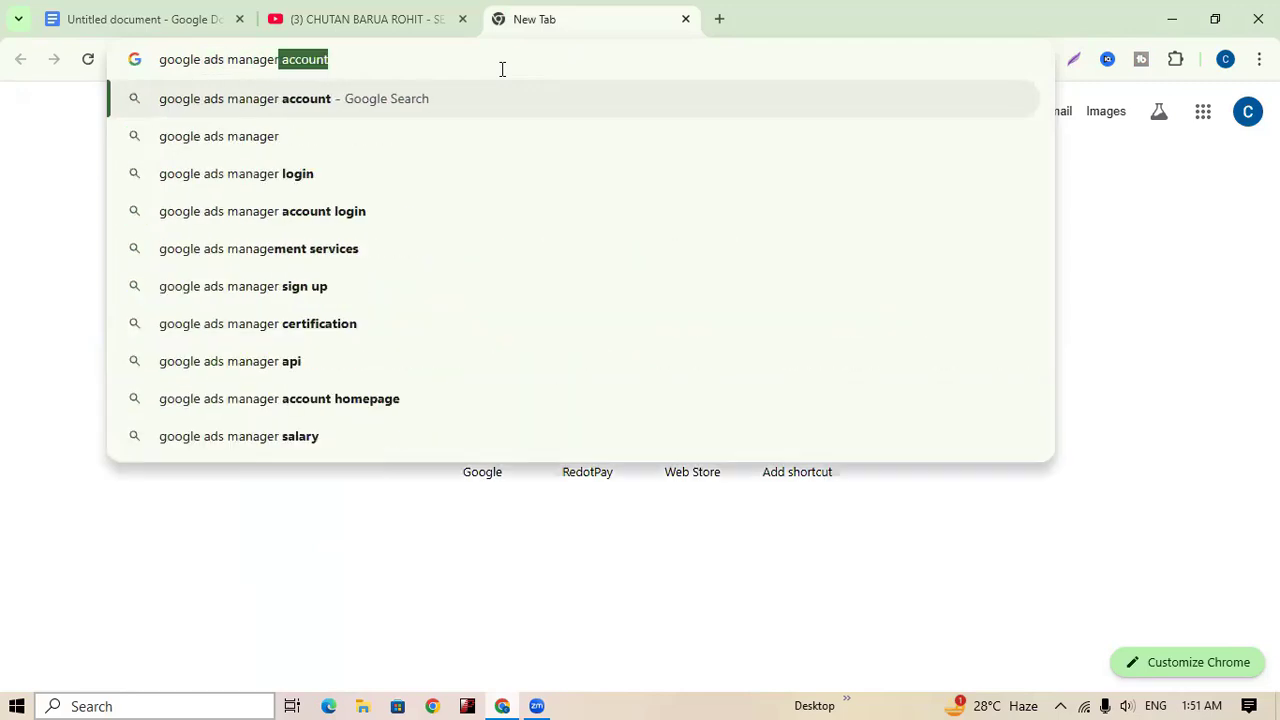
type("account")
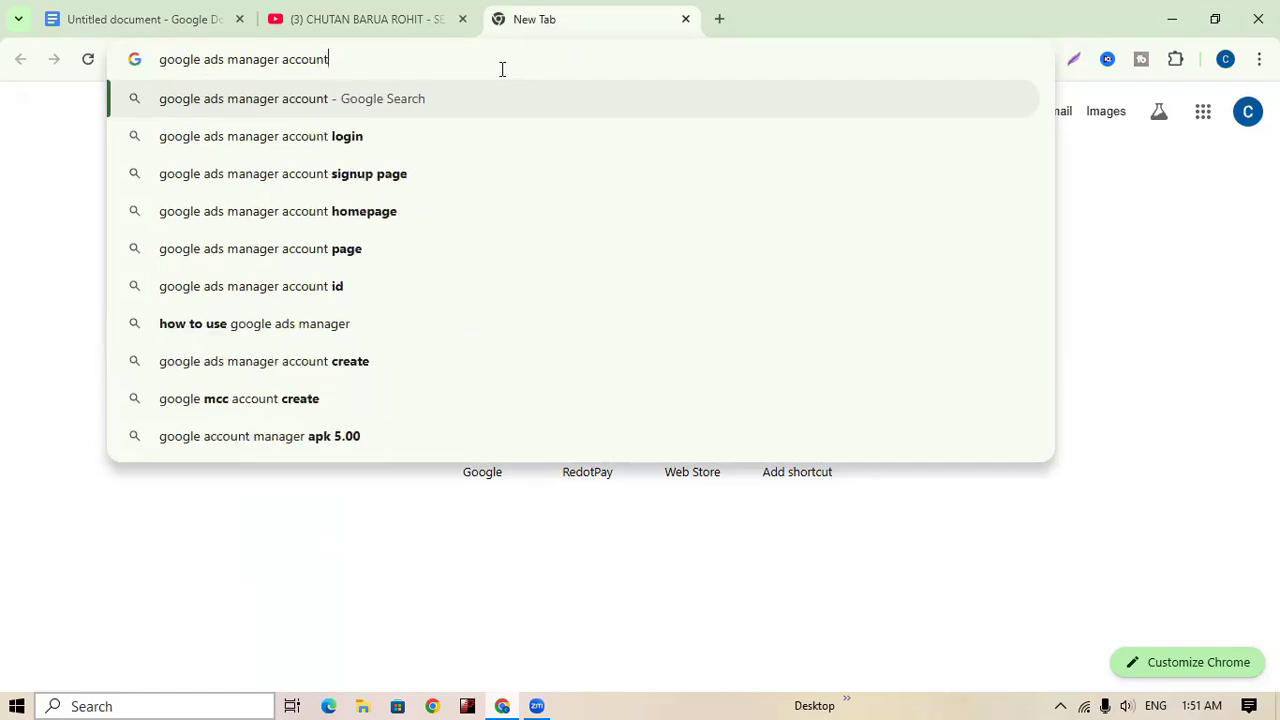
key("Return")
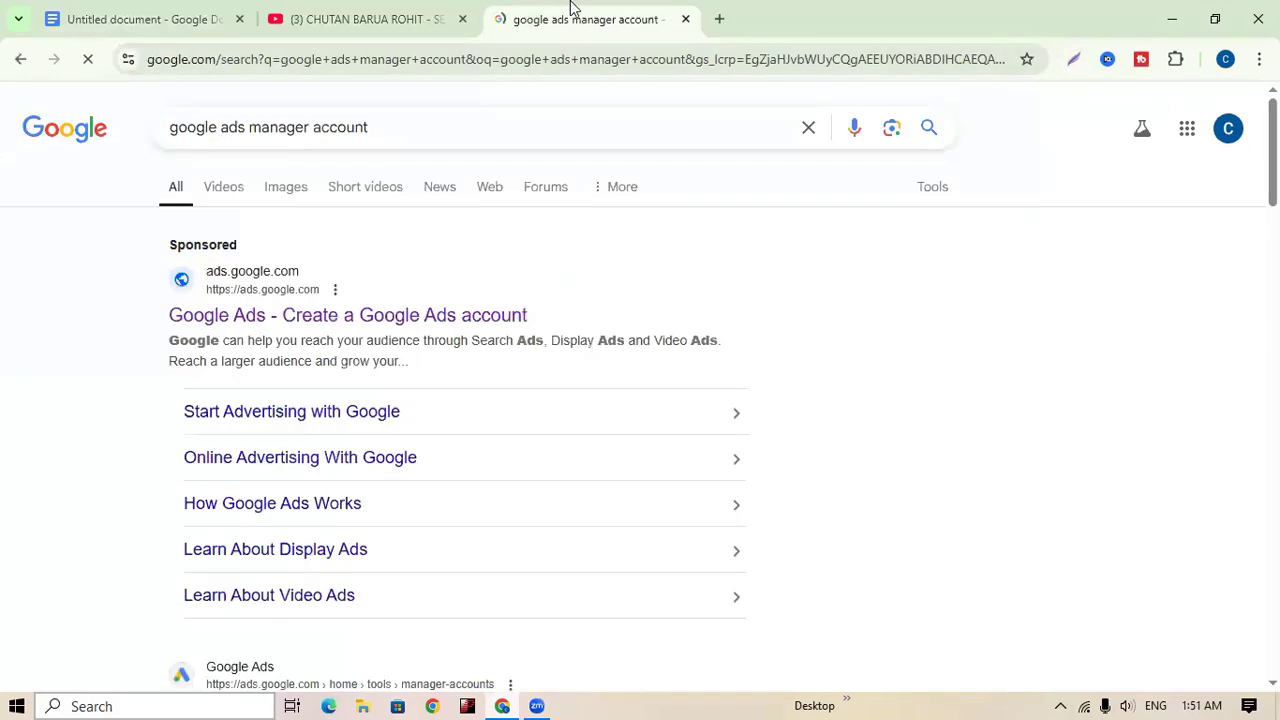
scroll(734, 414, "down", 2)
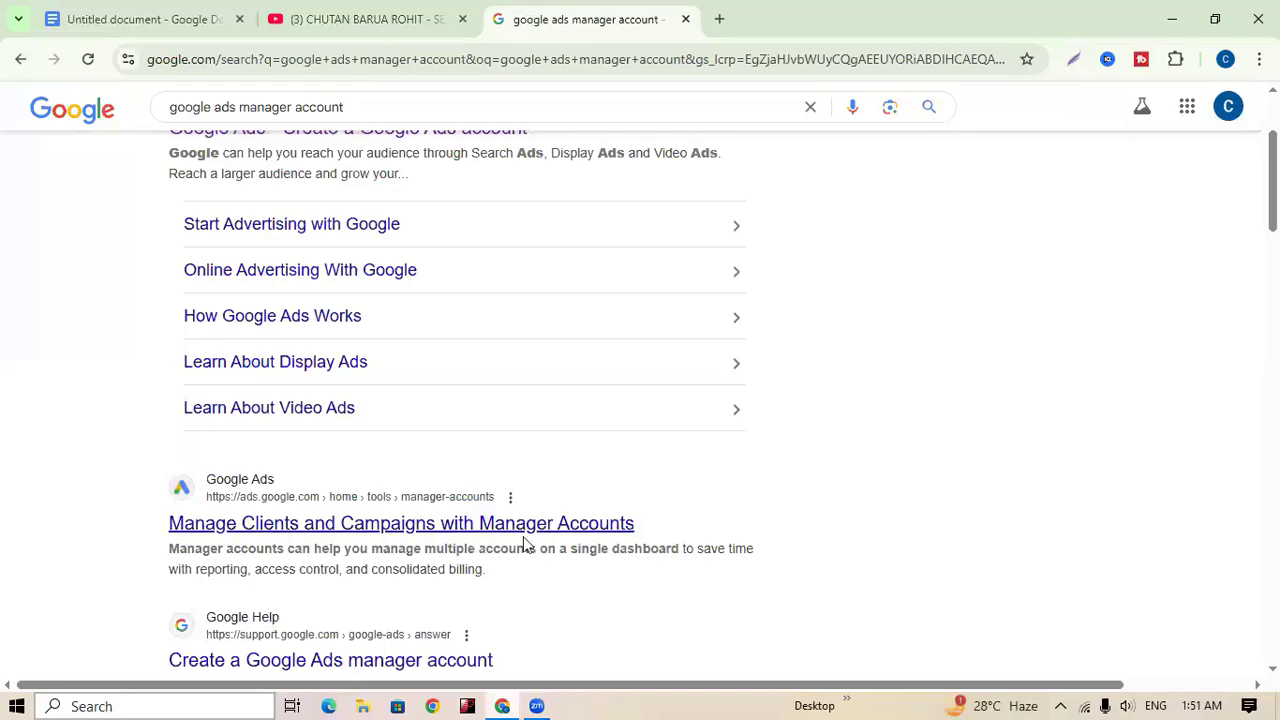
scroll(548, 540, "down", 2)
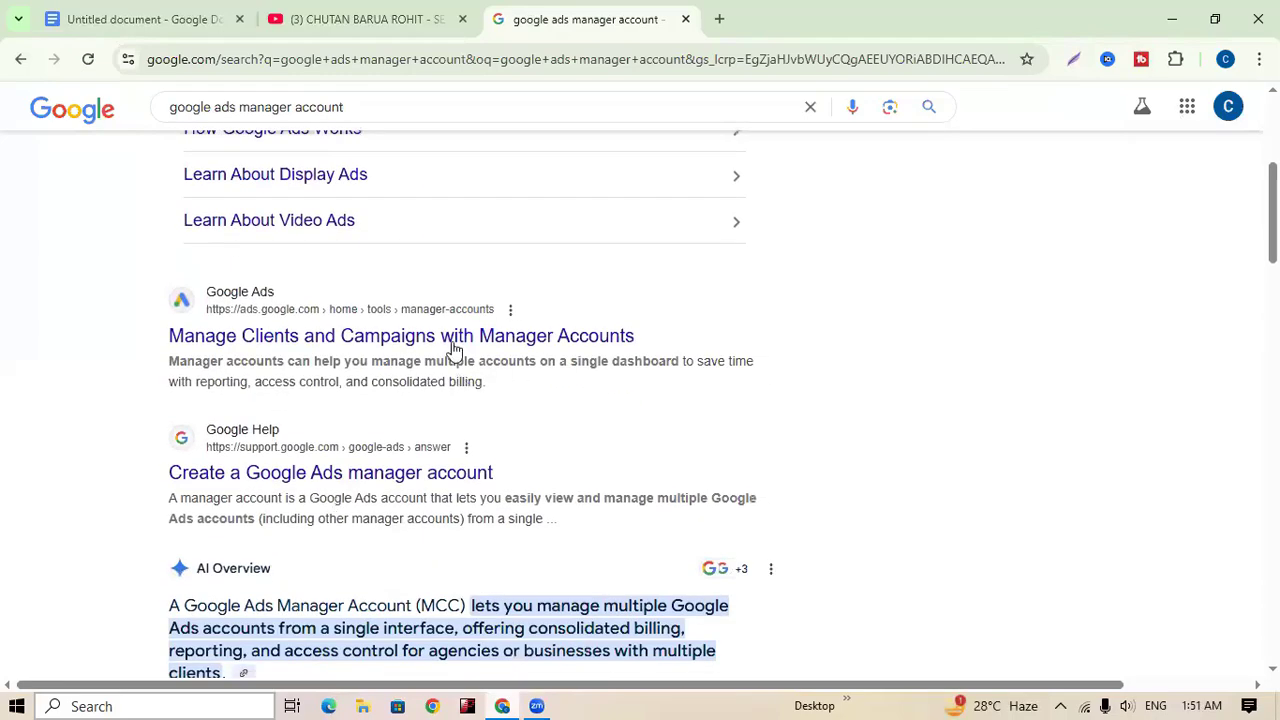
- Open the 'Create a Google Ads manager account' help article, then its manager account homepage link
left_click(363, 487)
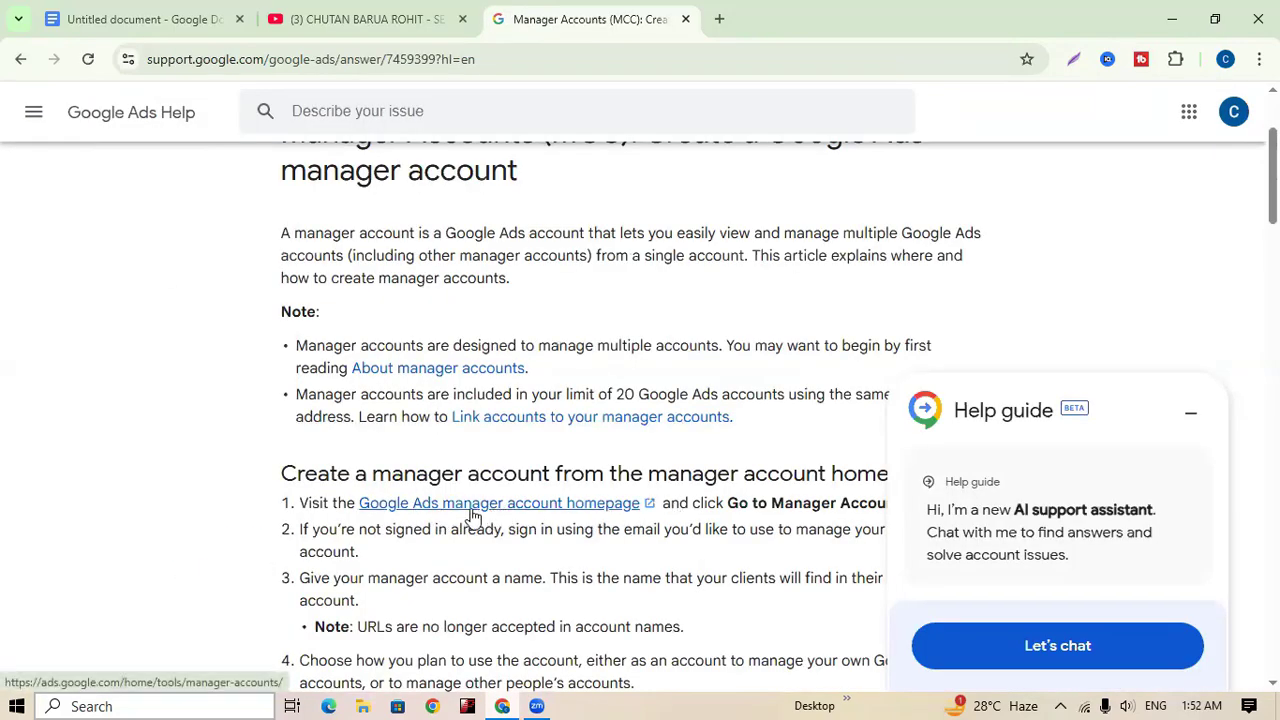
left_click(545, 512)
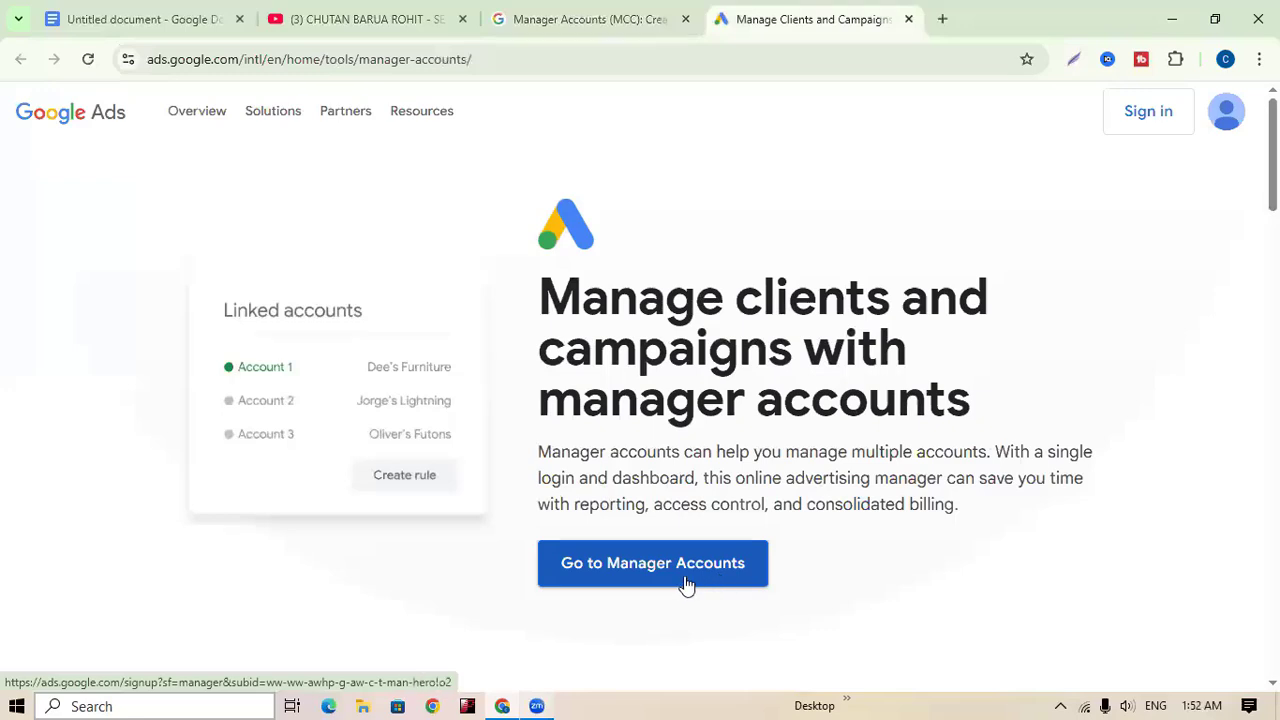
- Start the manager account sign-up with Go to Manager Accounts
left_click(628, 566)
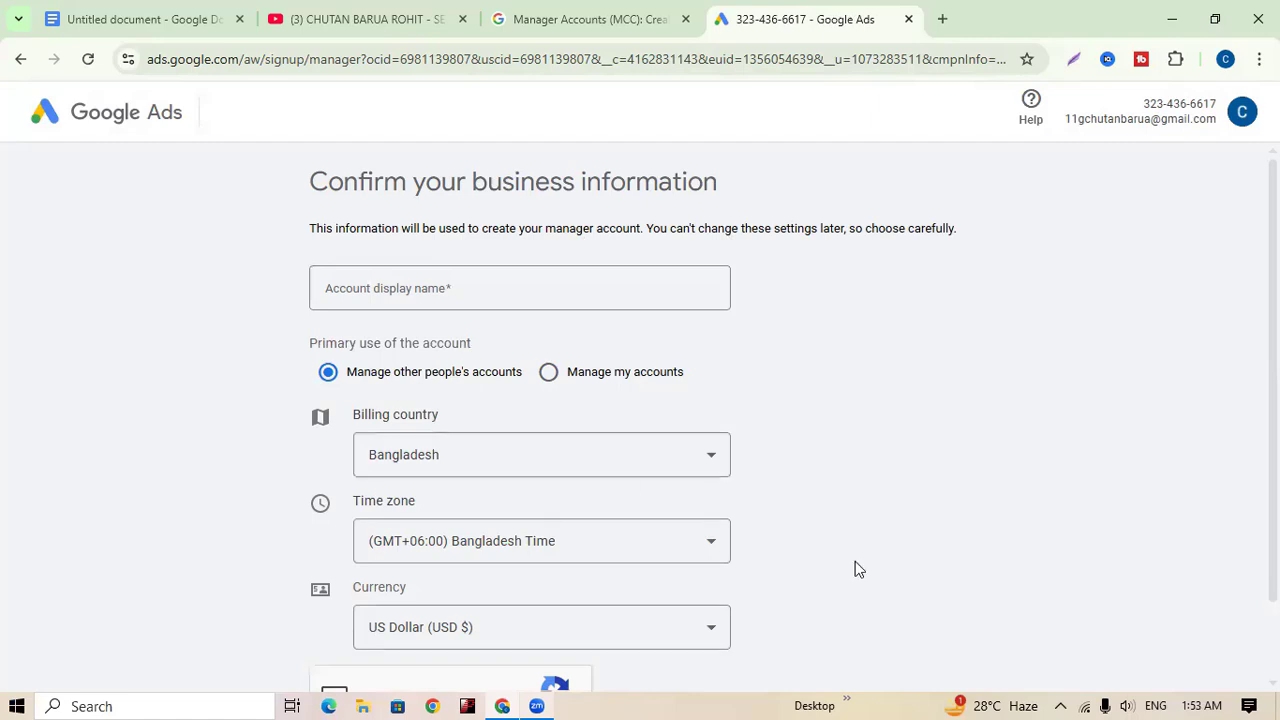
- Enter the user's name as the manager account display name, keeping Bangladesh and US Dollar settings
scroll(508, 594, "down", 2)
scroll(568, 374, "up", 2)
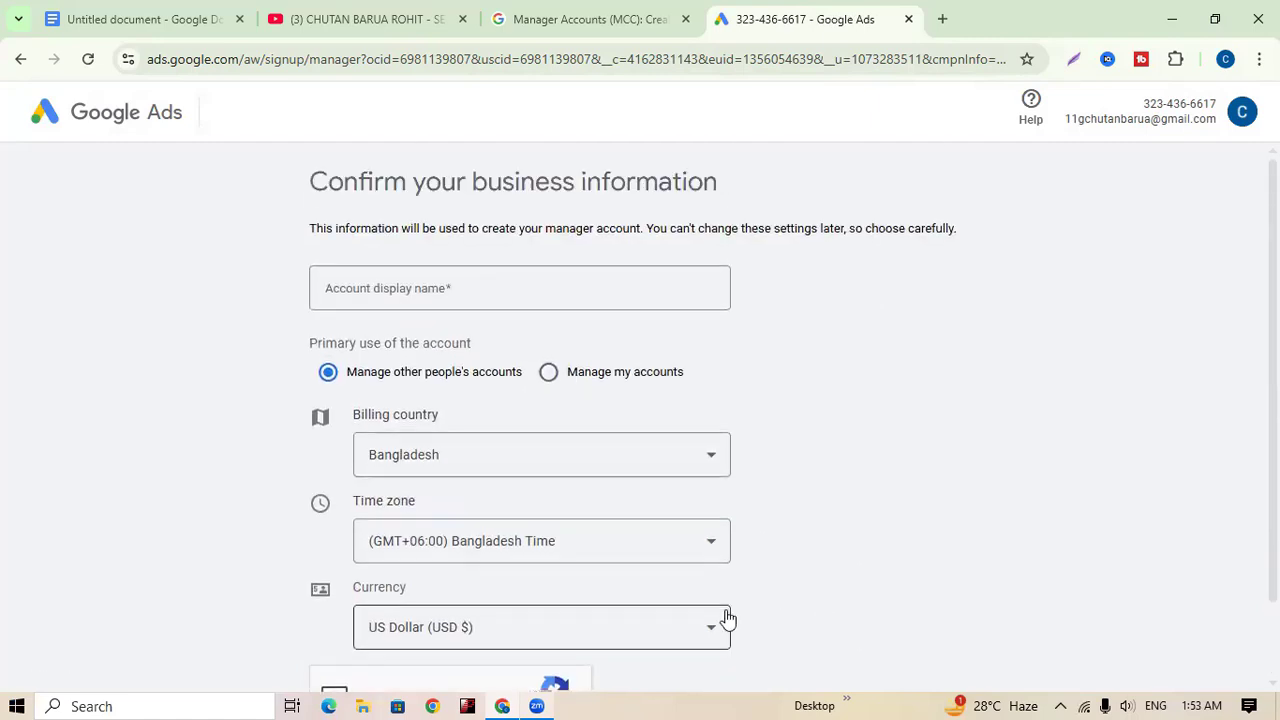
scroll(731, 611, "down", 2)
scroll(740, 580, "up", 2)
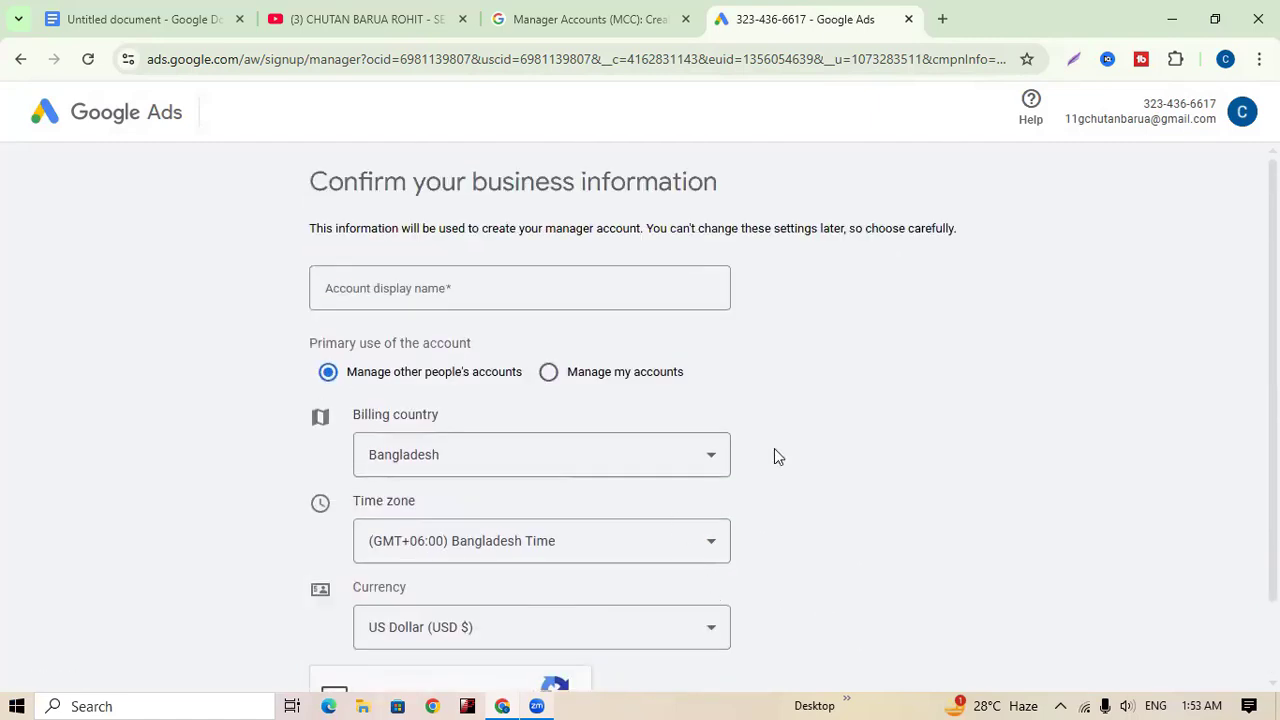
left_click(423, 292)
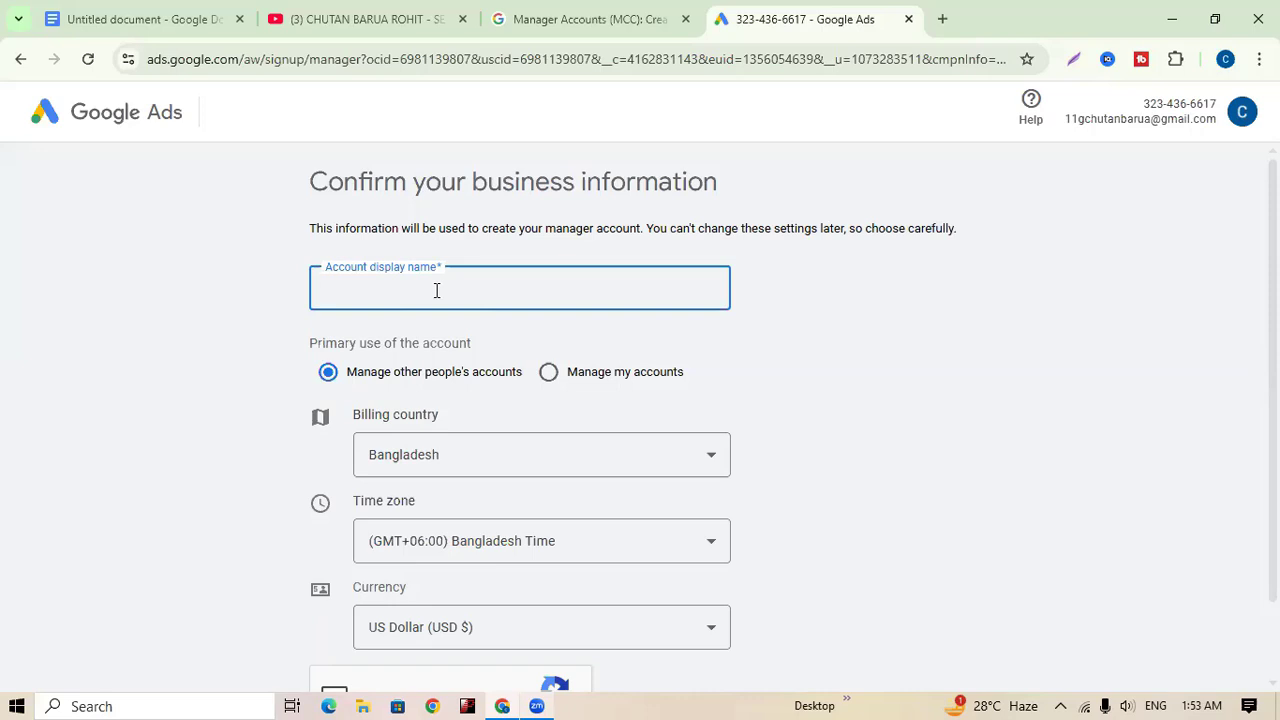
type("Rph")
type("ohit Barua")
scroll(694, 531, "down", 1)
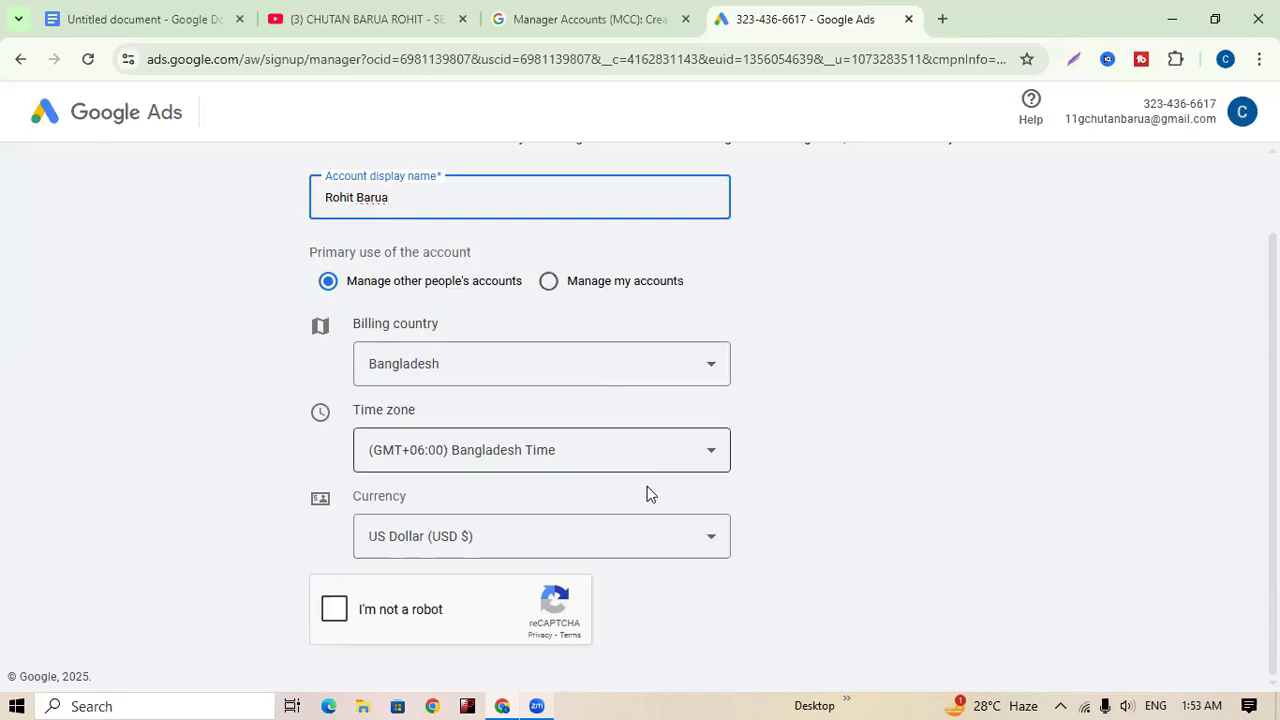
- Pass the robot check by selecting the three fire hydrant images, then submit the manager account form
left_click(336, 612)
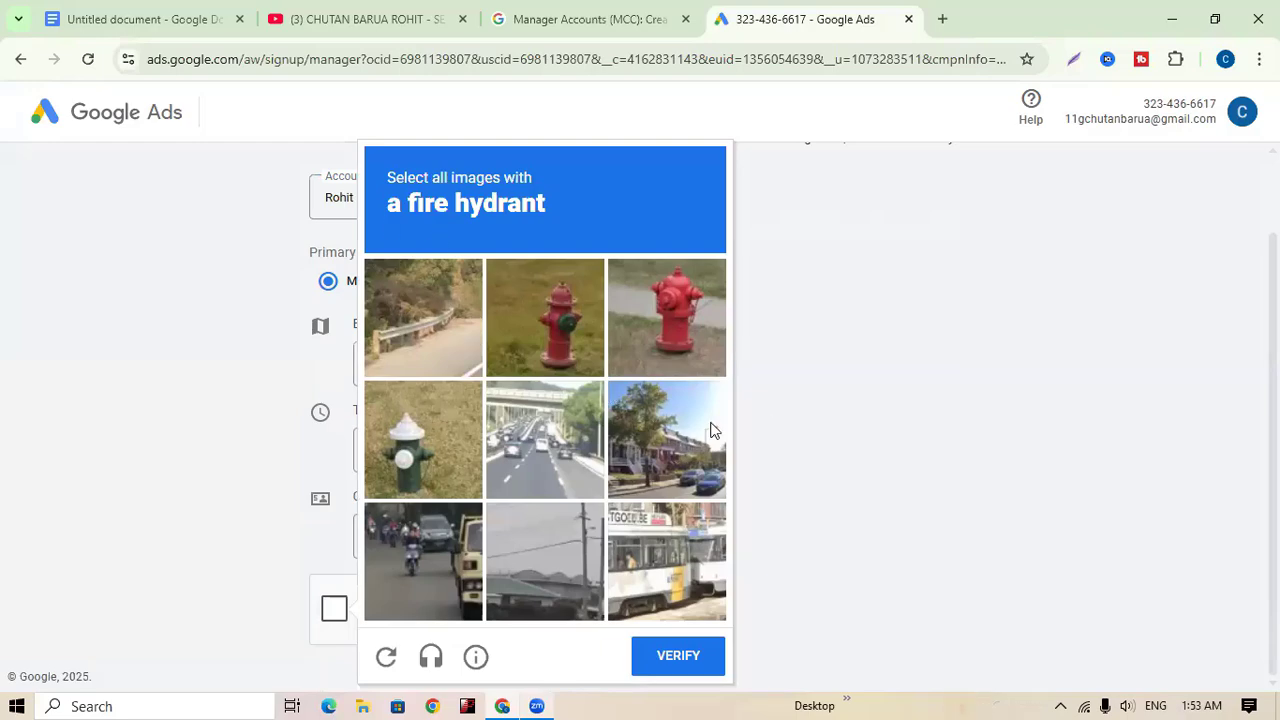
left_click(547, 343)
left_click(669, 315)
left_click(452, 435)
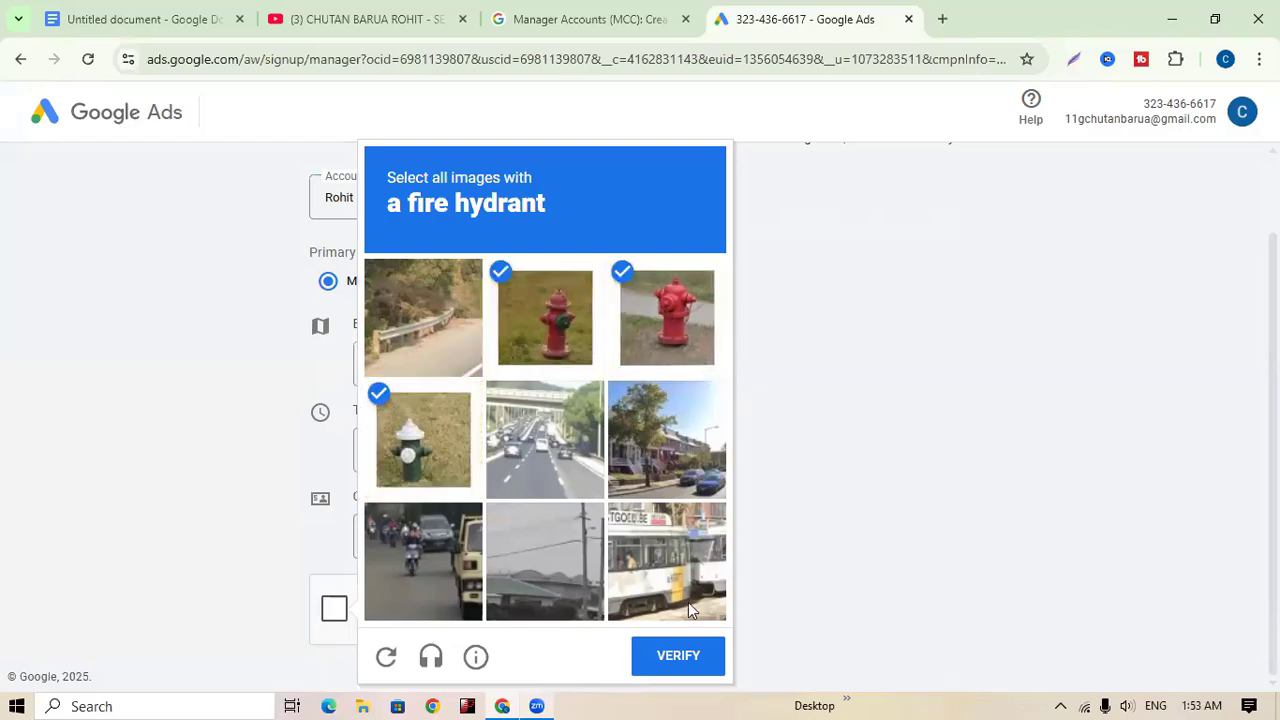
left_click(677, 659)
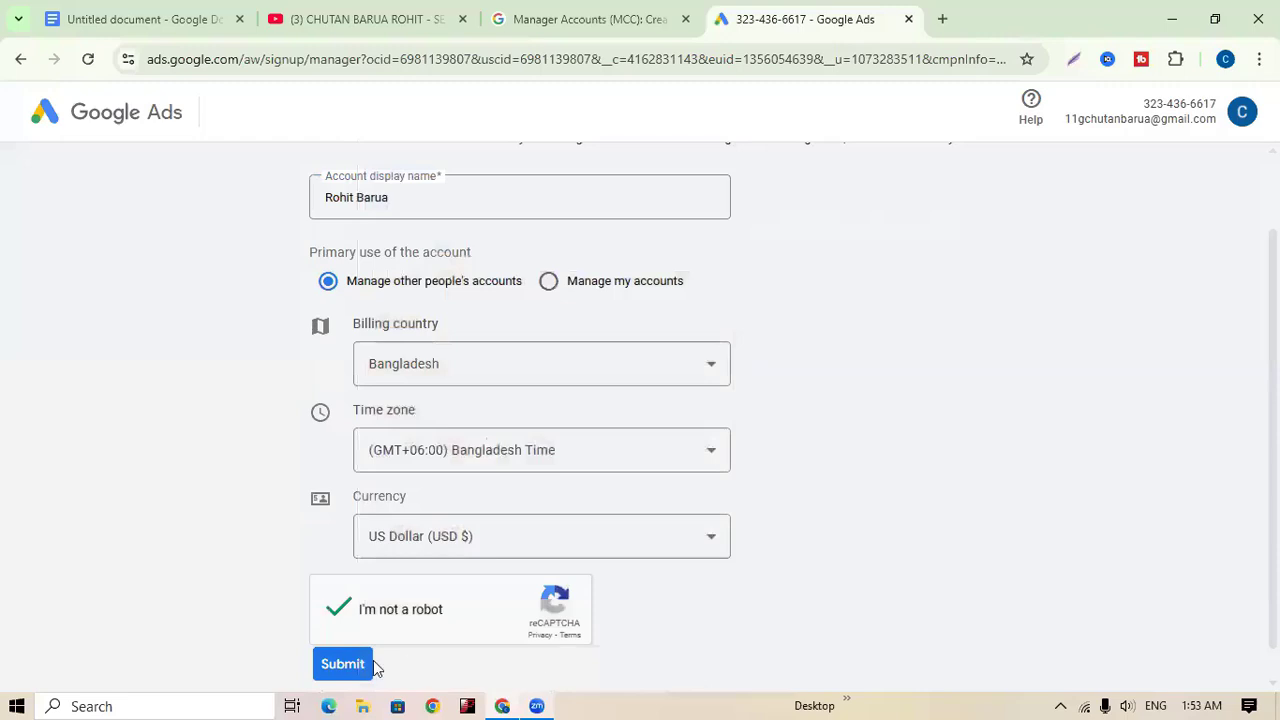
left_click(361, 658)
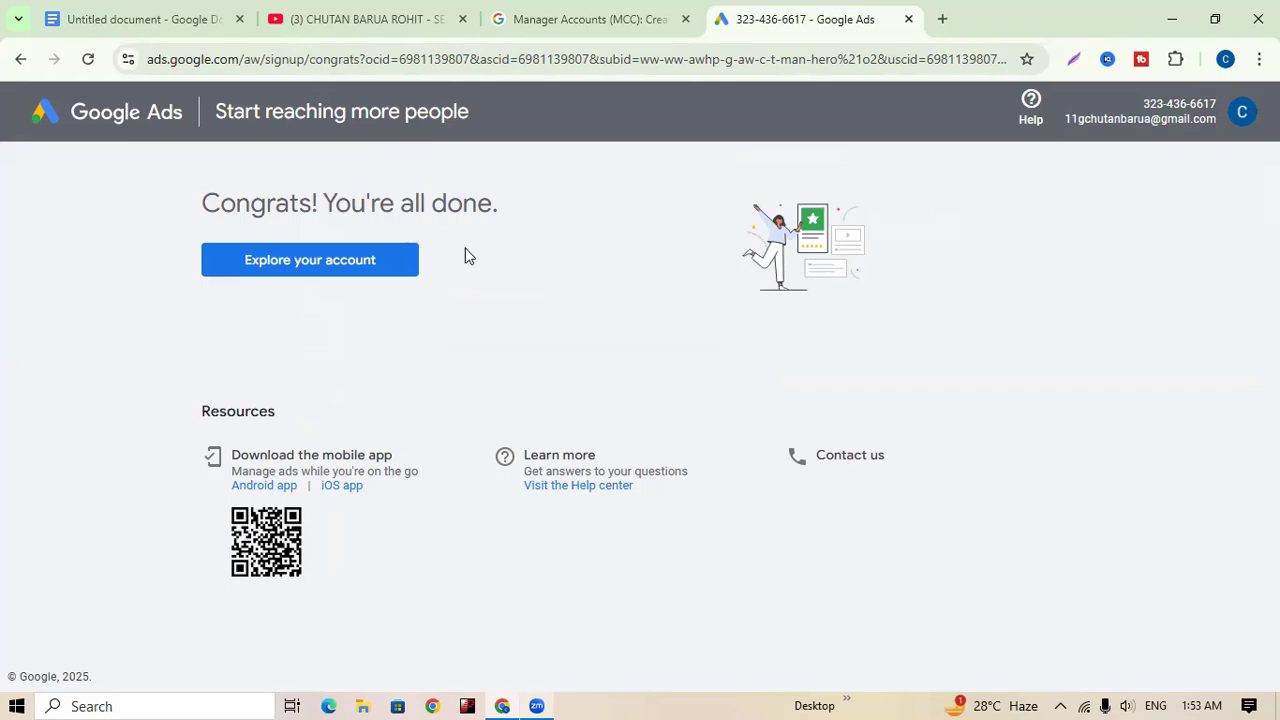
- Open the new manager account's Overview, check the signed-in accounts list, then return to the Part-6 document
left_click(268, 262)
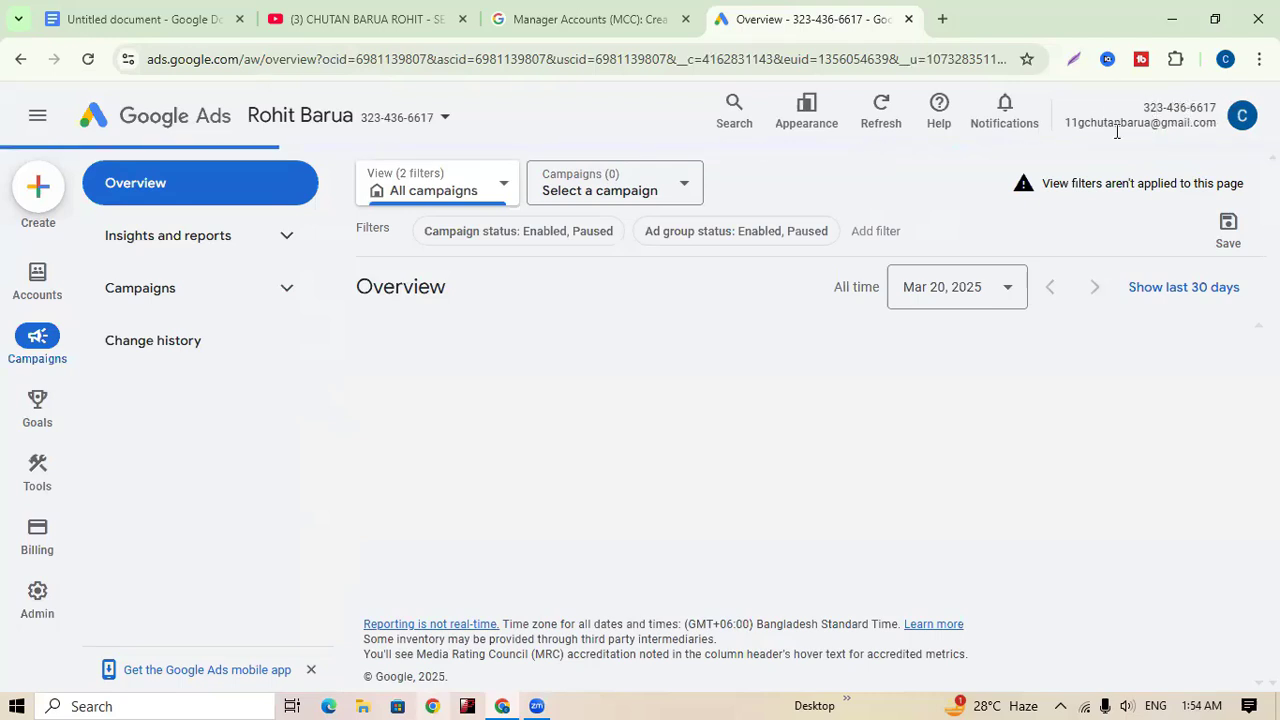
left_click(1242, 117)
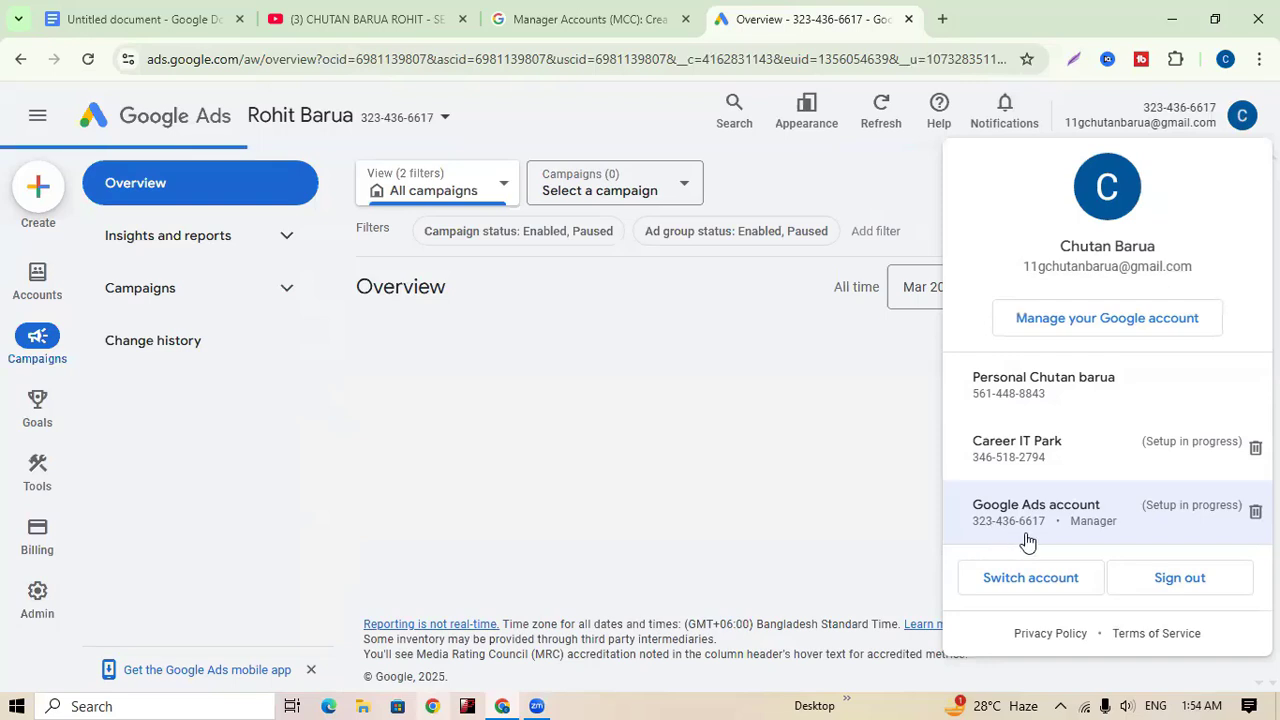
left_click(870, 183)
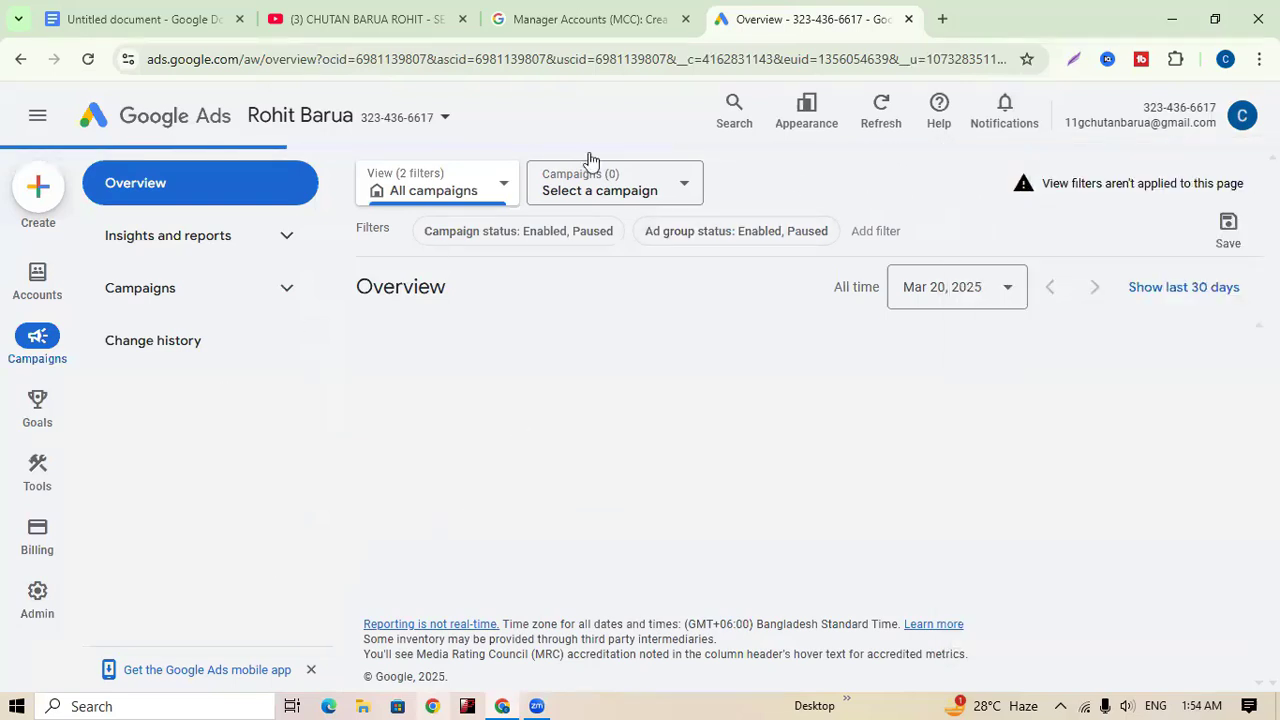
left_click(175, 19)
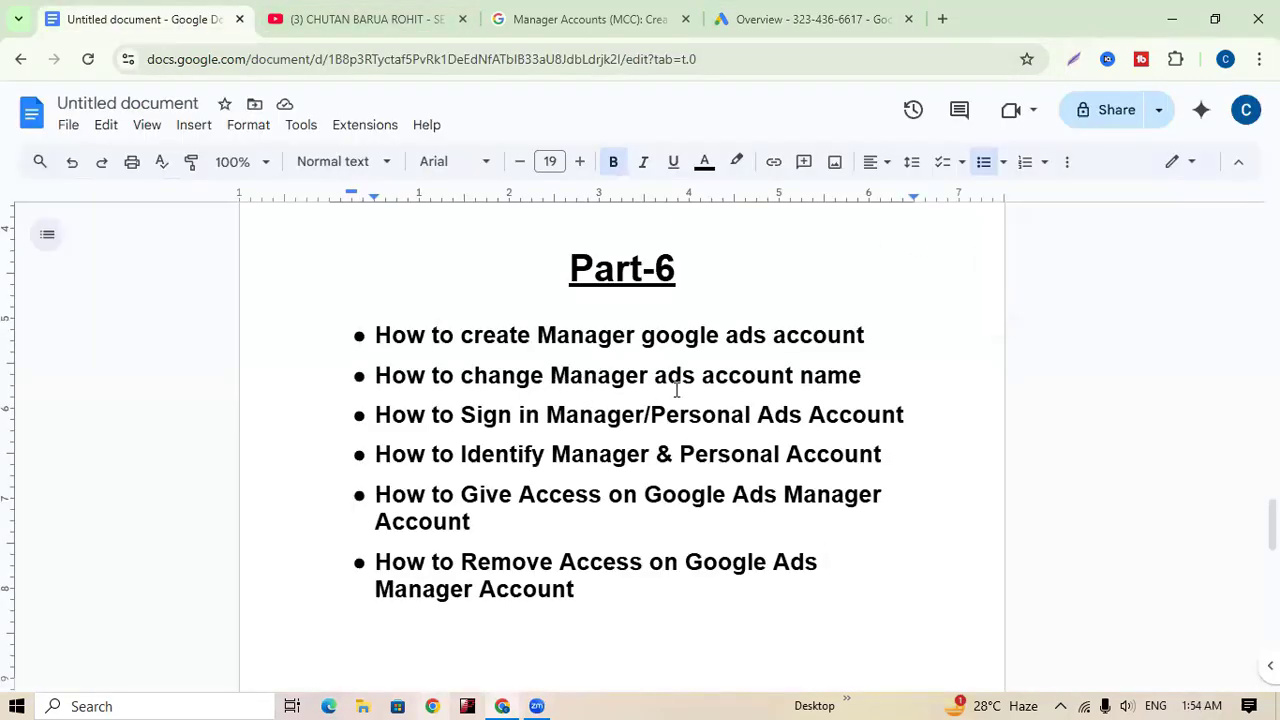
- Bring the manager account's Overview back, showing 0 clicks, $0.00 cost and no campaigns
left_click(866, 22)
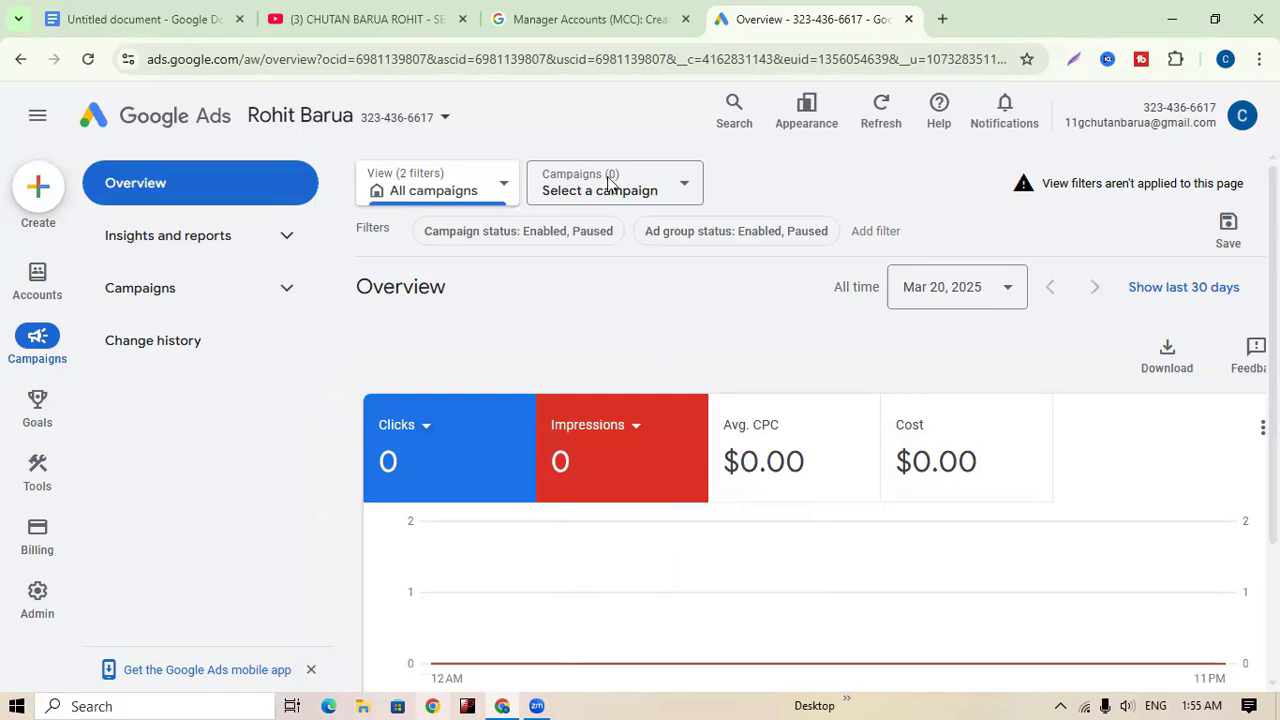
- Replace the surname in the manager account name with '(manager)', save, and reload the settings page
mouse_move(36, 600)
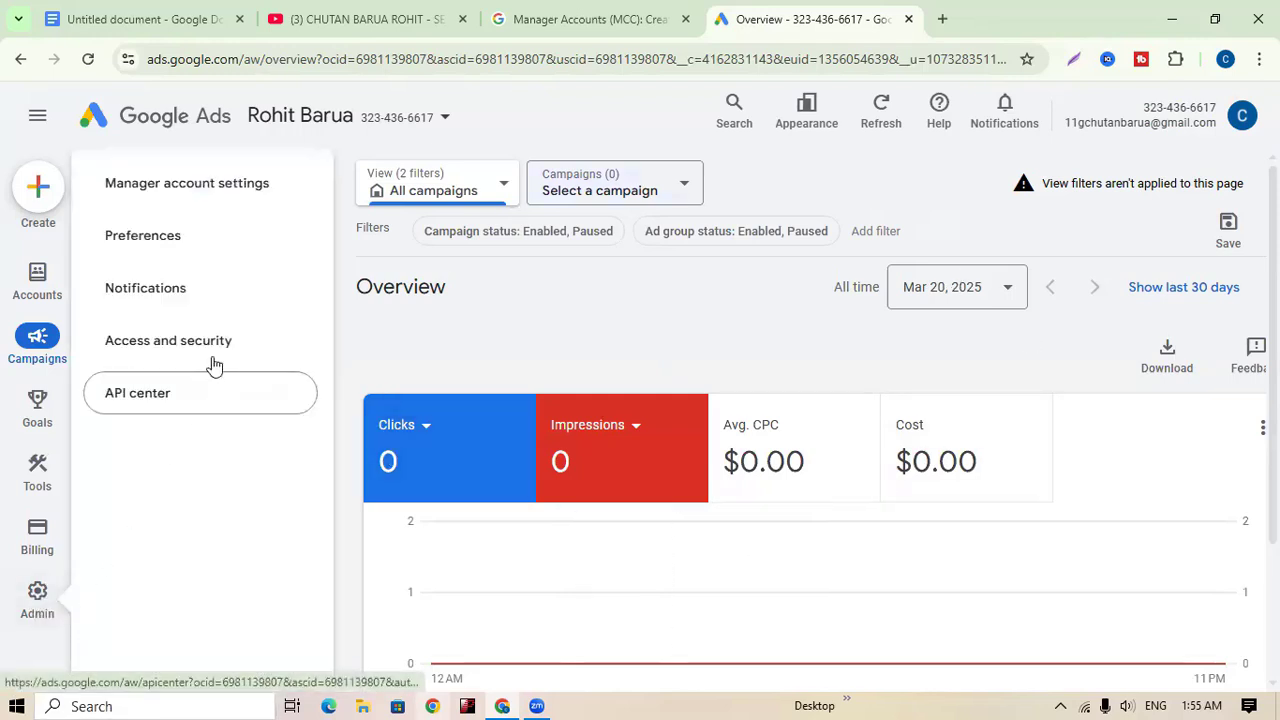
left_click(208, 193)
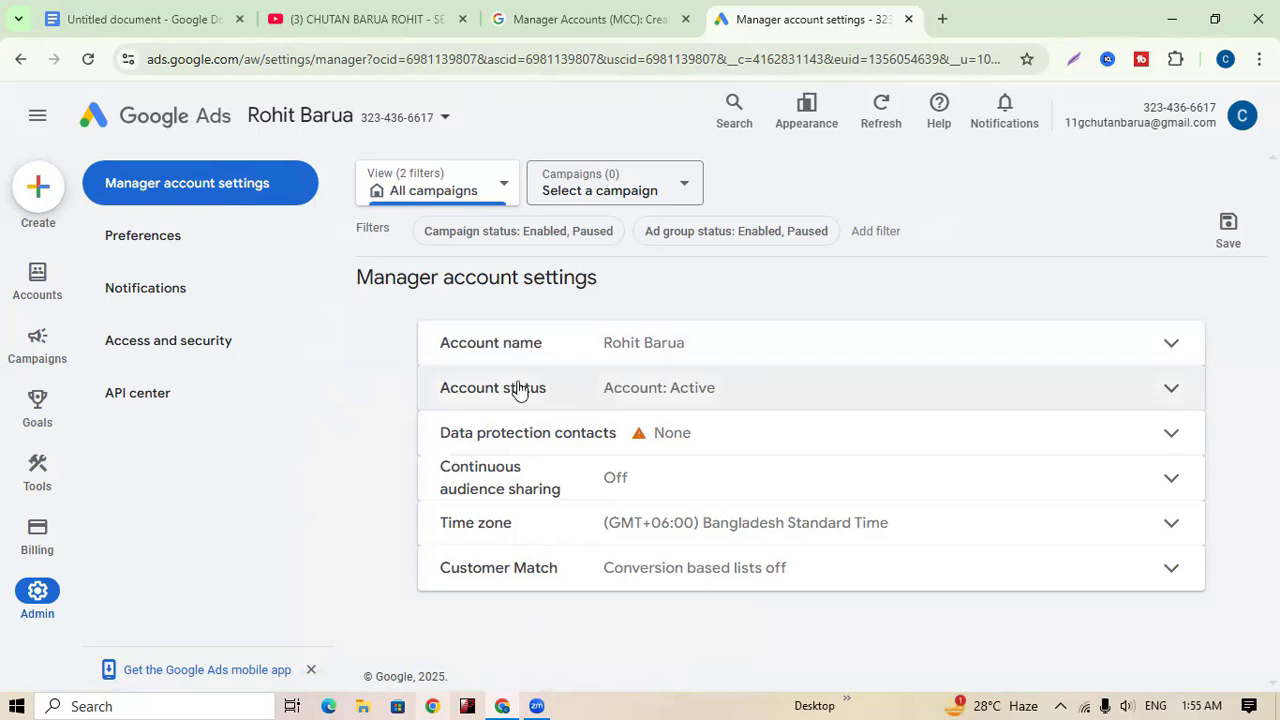
left_click(1163, 346)
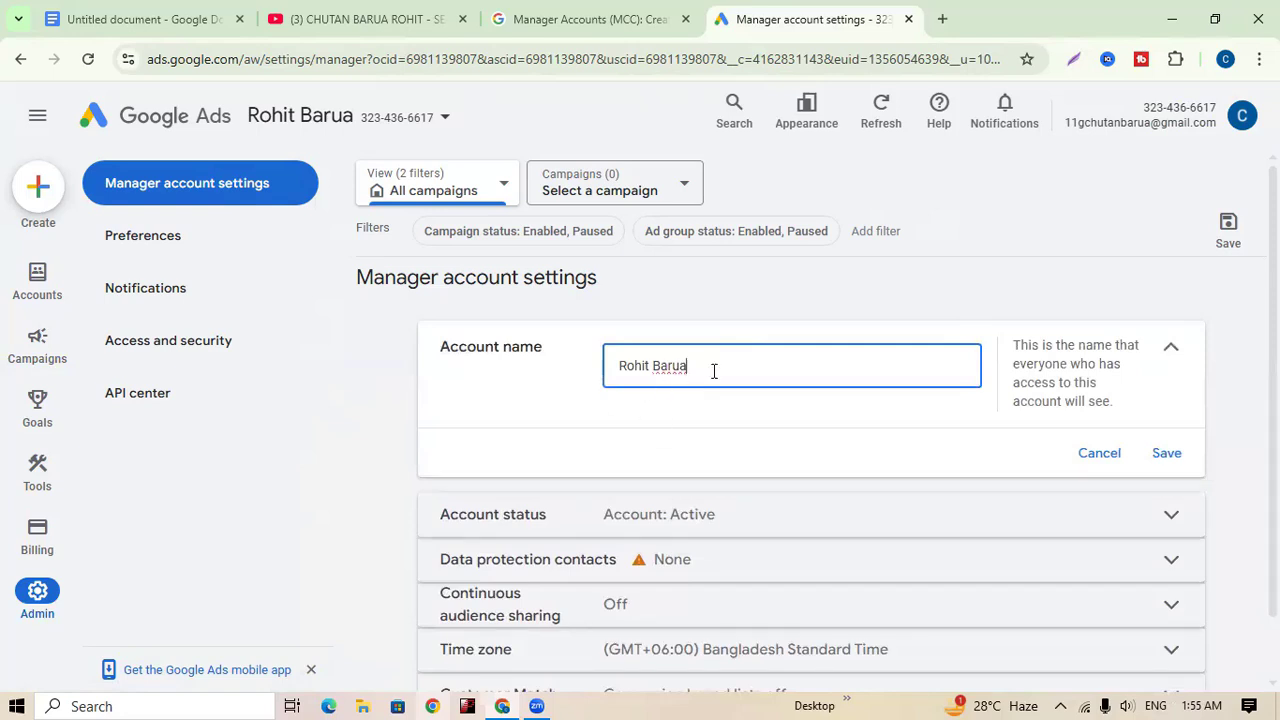
double_click(655, 366)
type("(manager")
left_click(1167, 455)
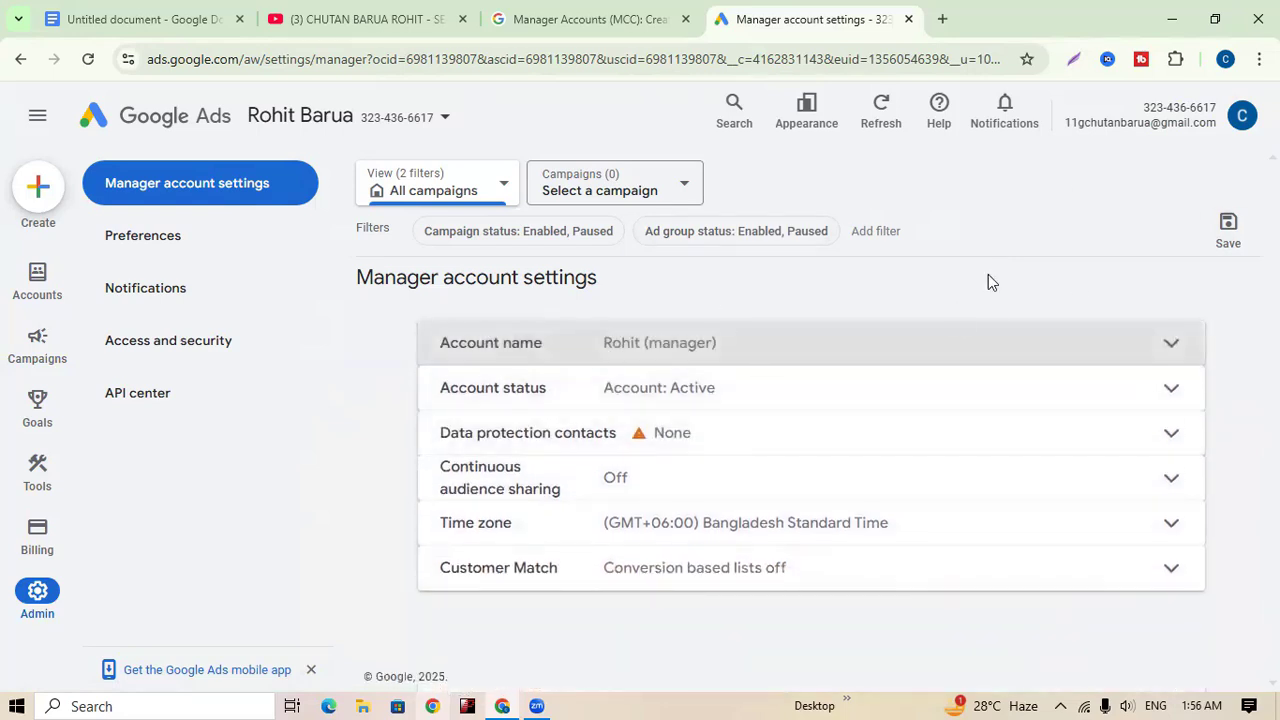
left_click(88, 62)
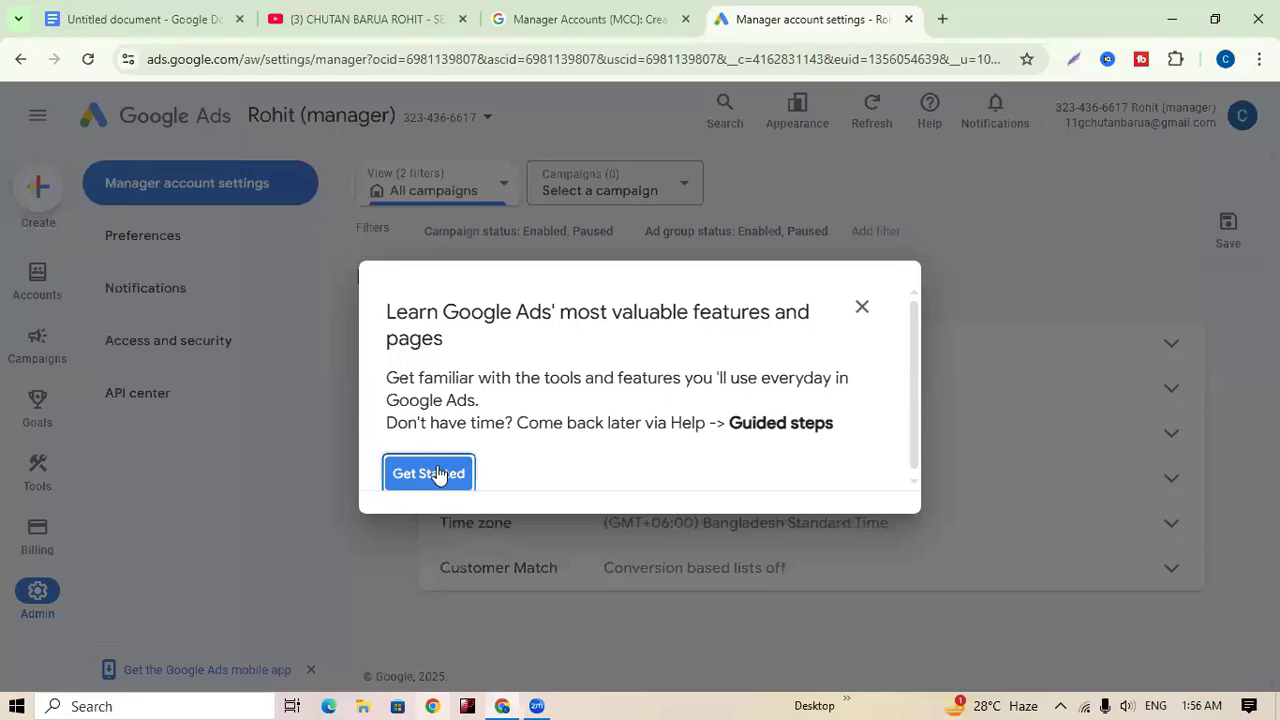
left_click(437, 474)
left_click(406, 316)
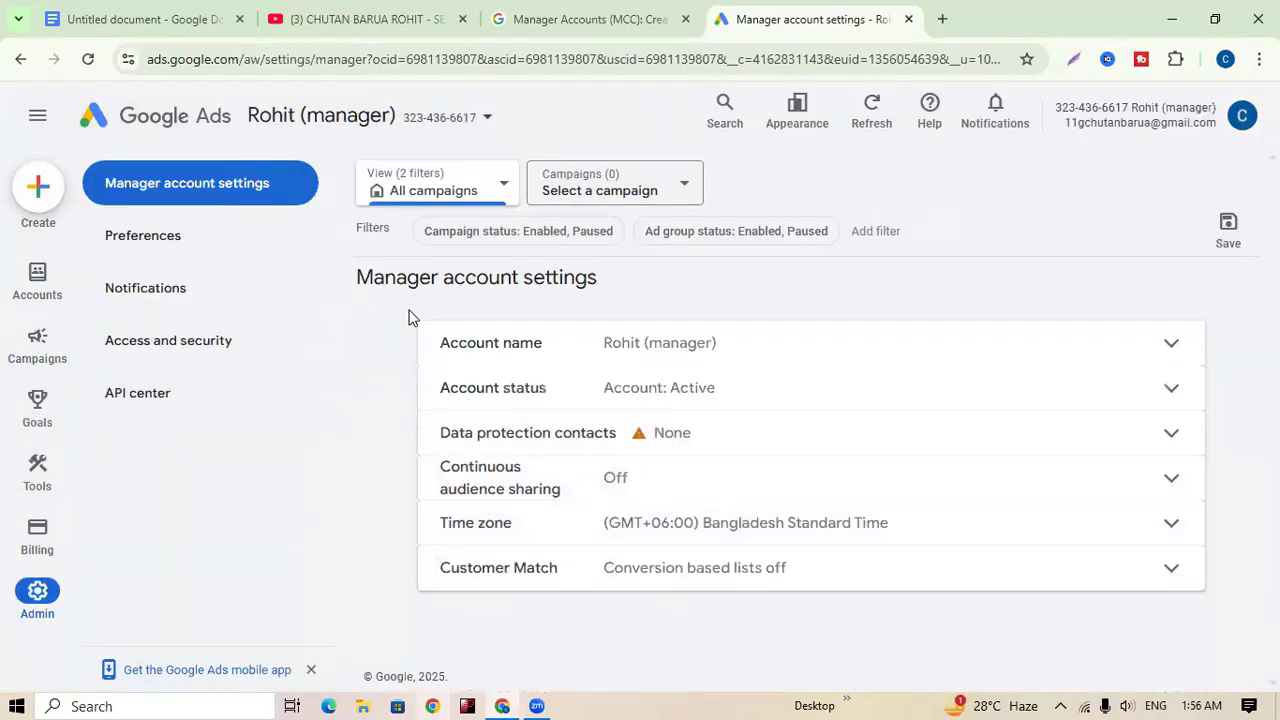
left_click(848, 195)
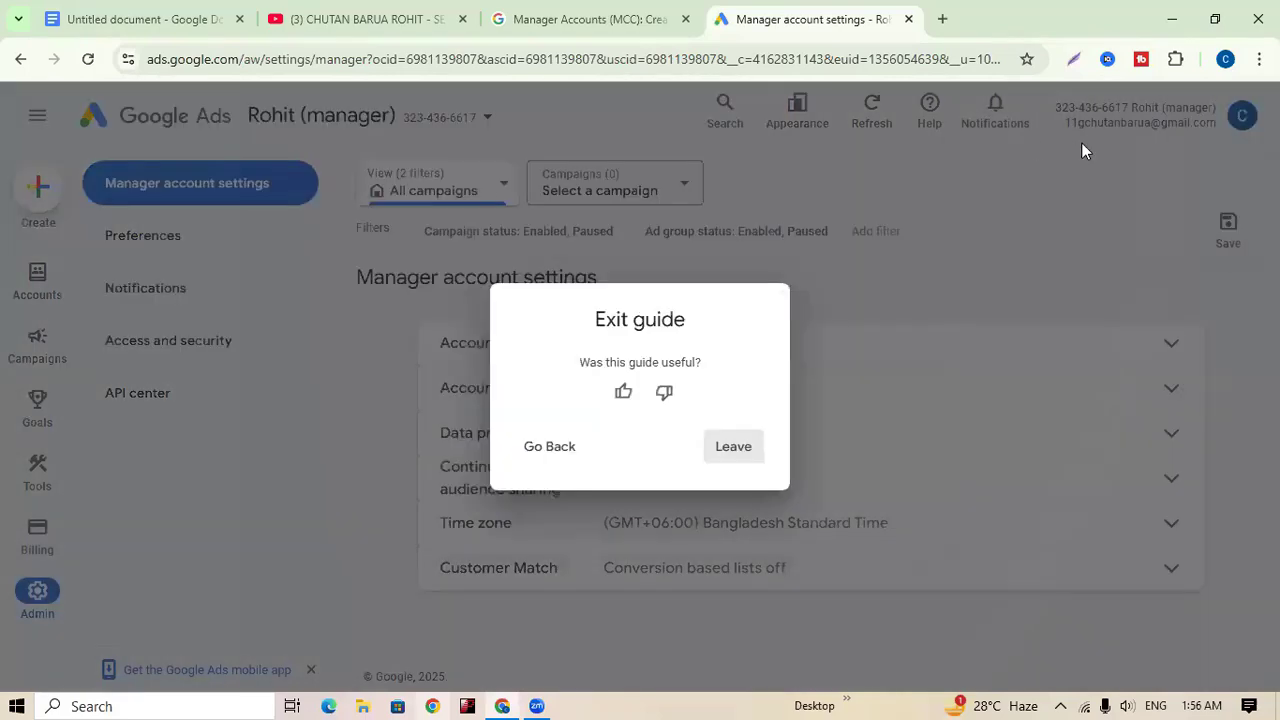
left_click(736, 448)
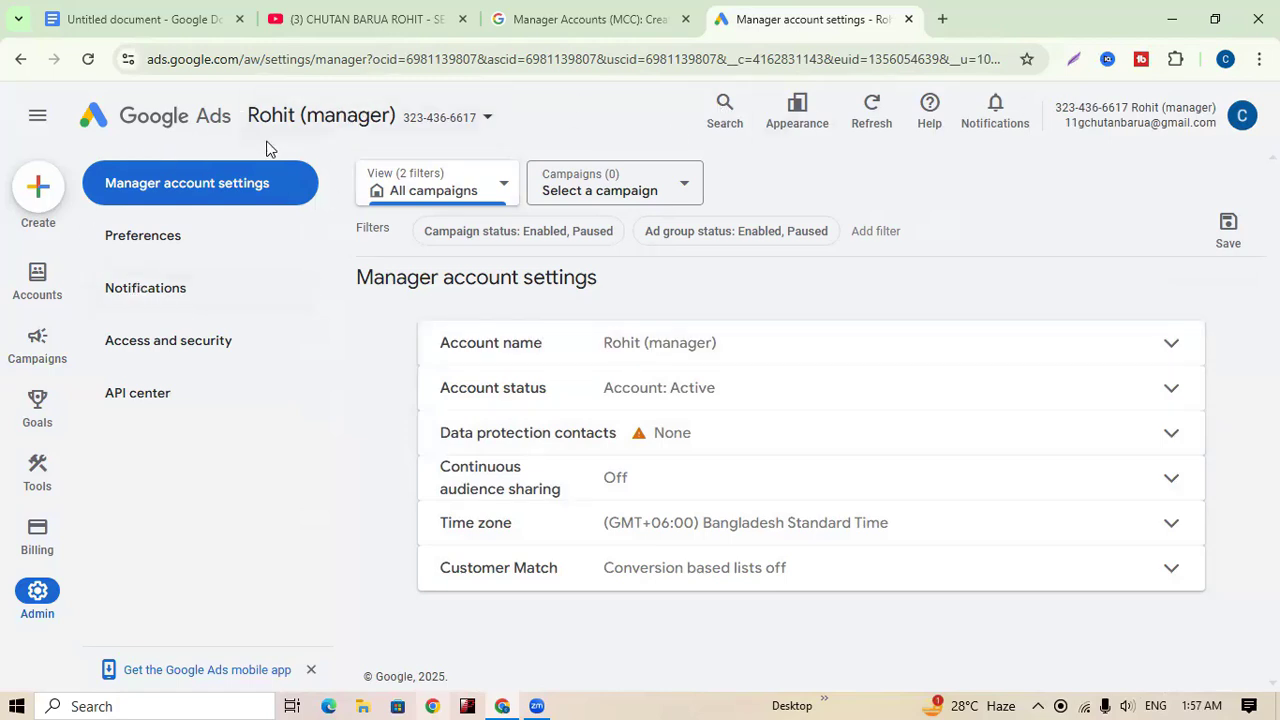
left_click(432, 704)
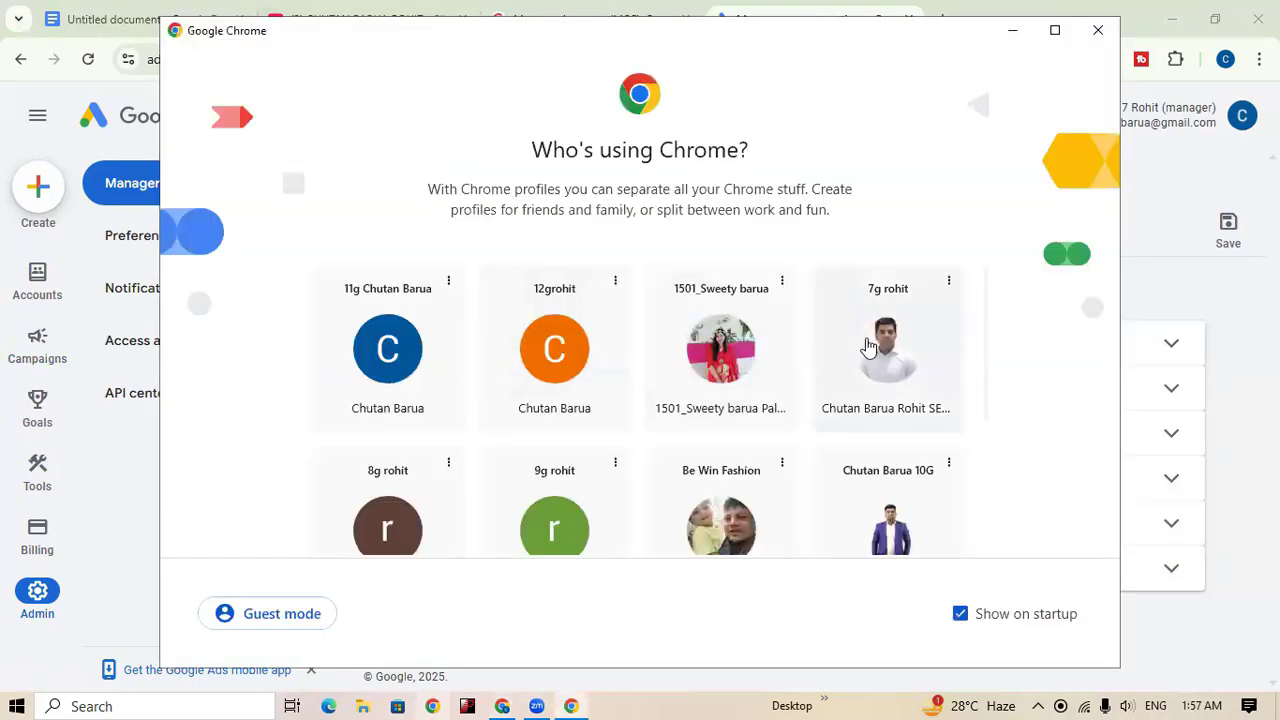
- In another Chrome profile, search Google for 'google ads account'
left_click(908, 347)
left_click(603, 61)
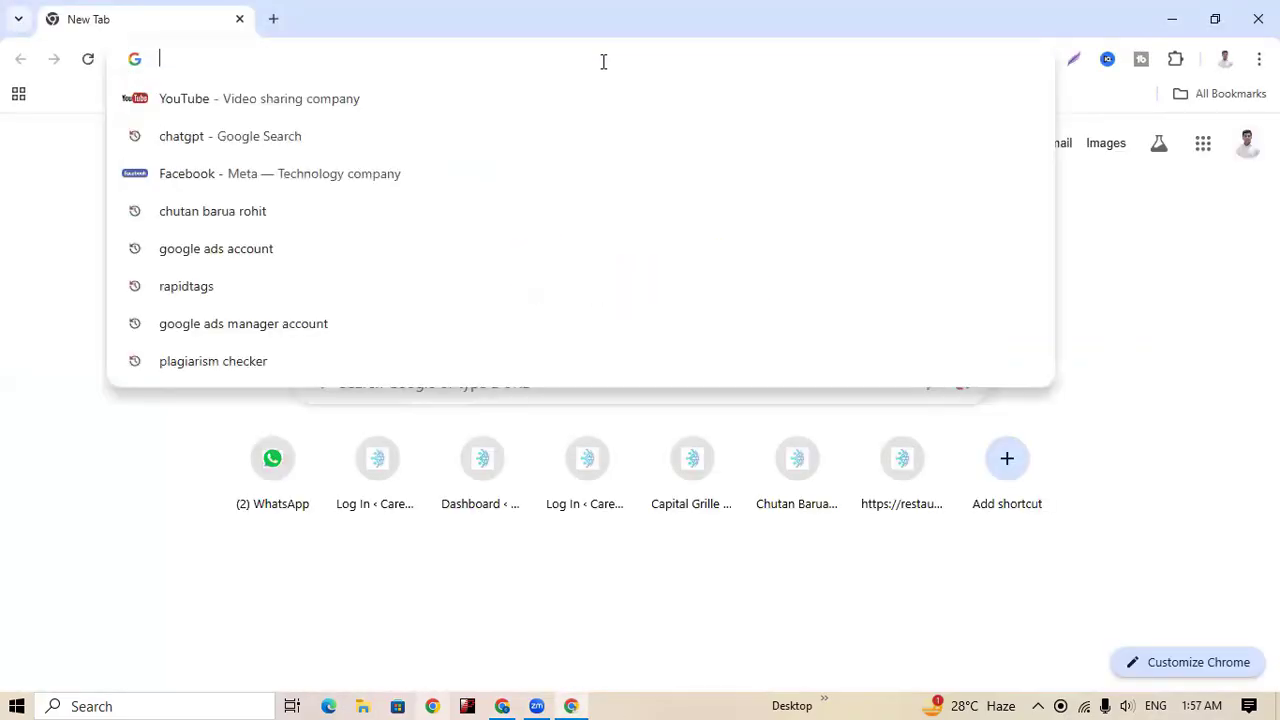
type("google")
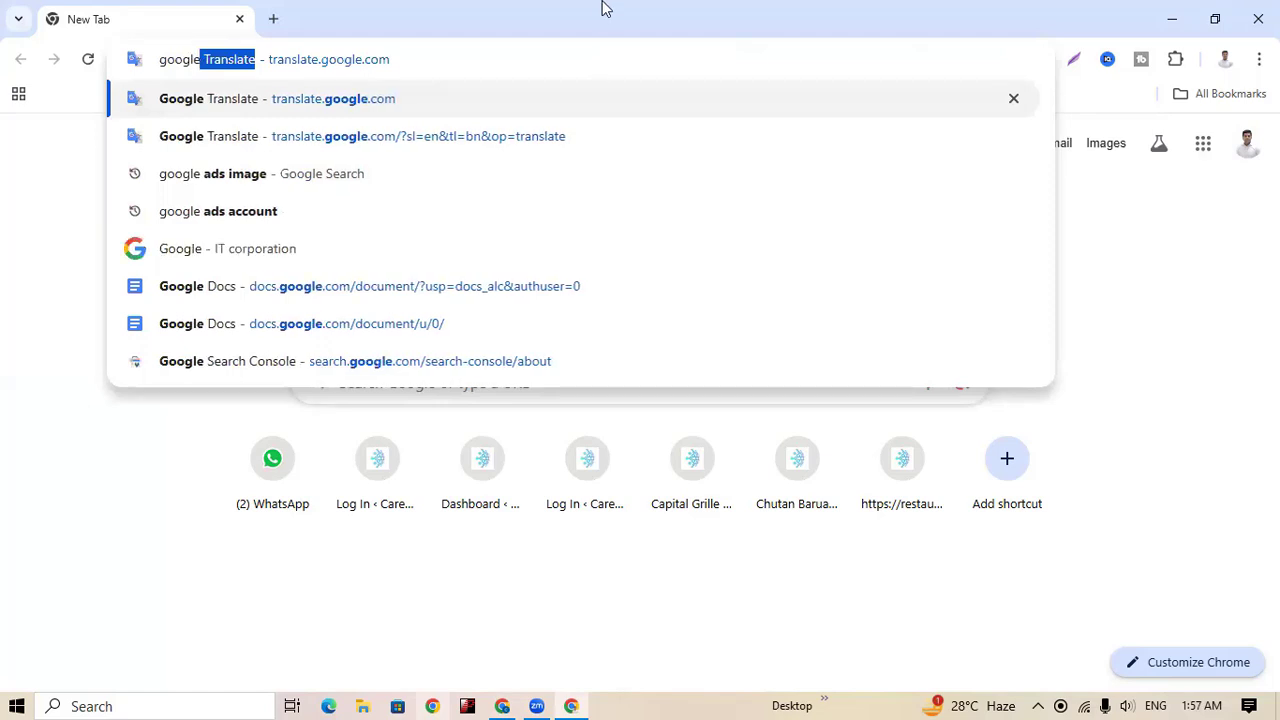
type(" ads a")
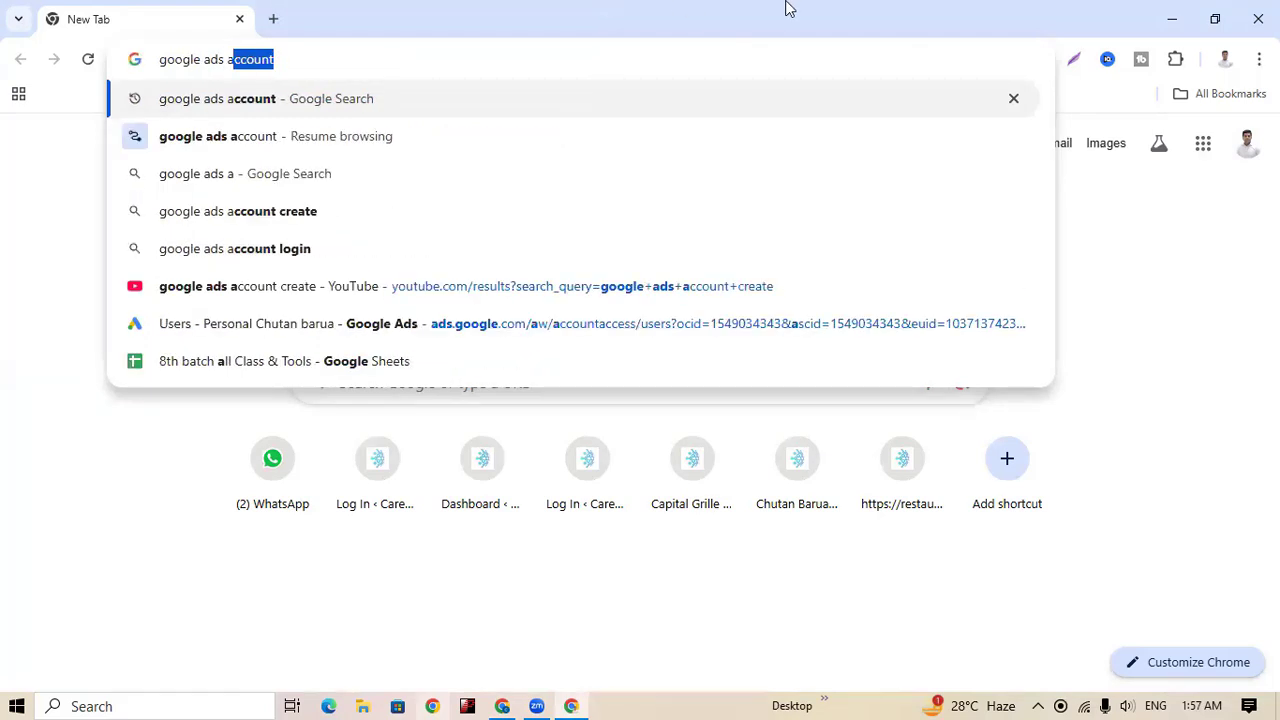
left_click(313, 96)
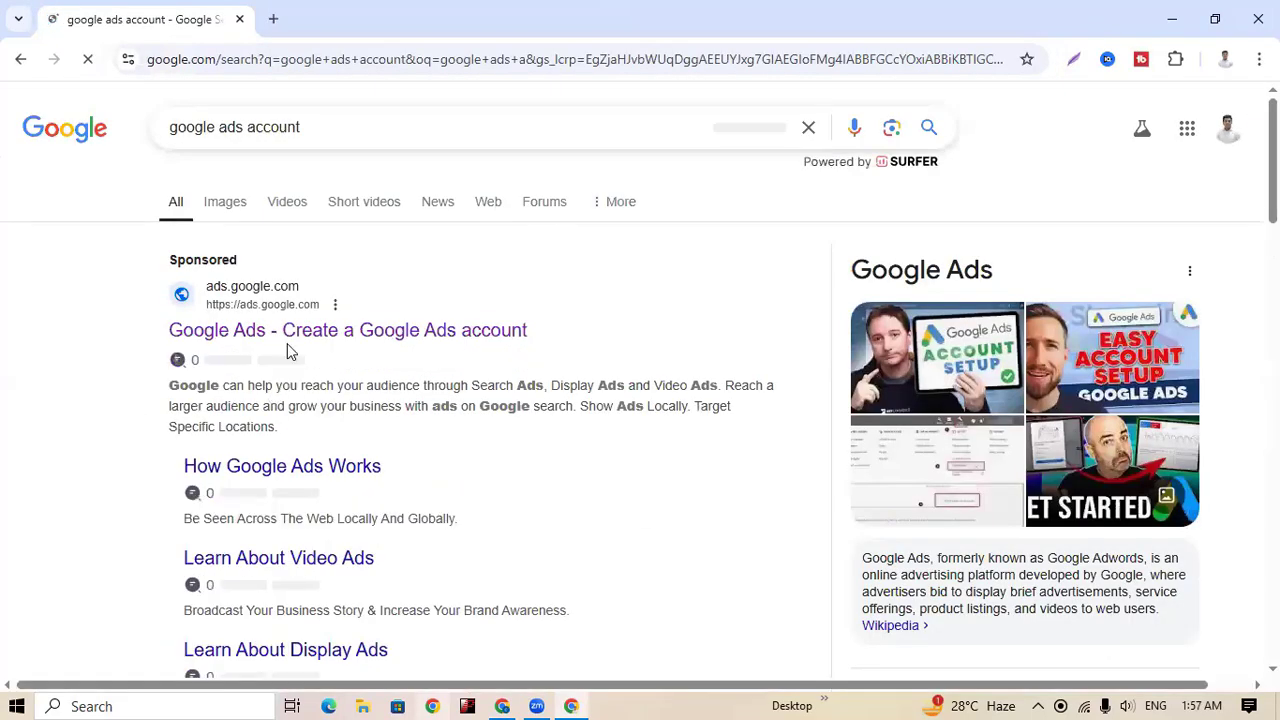
- Go to Google Ads from the sponsored result, sign in, and choose the personal Ads account
left_click(205, 286)
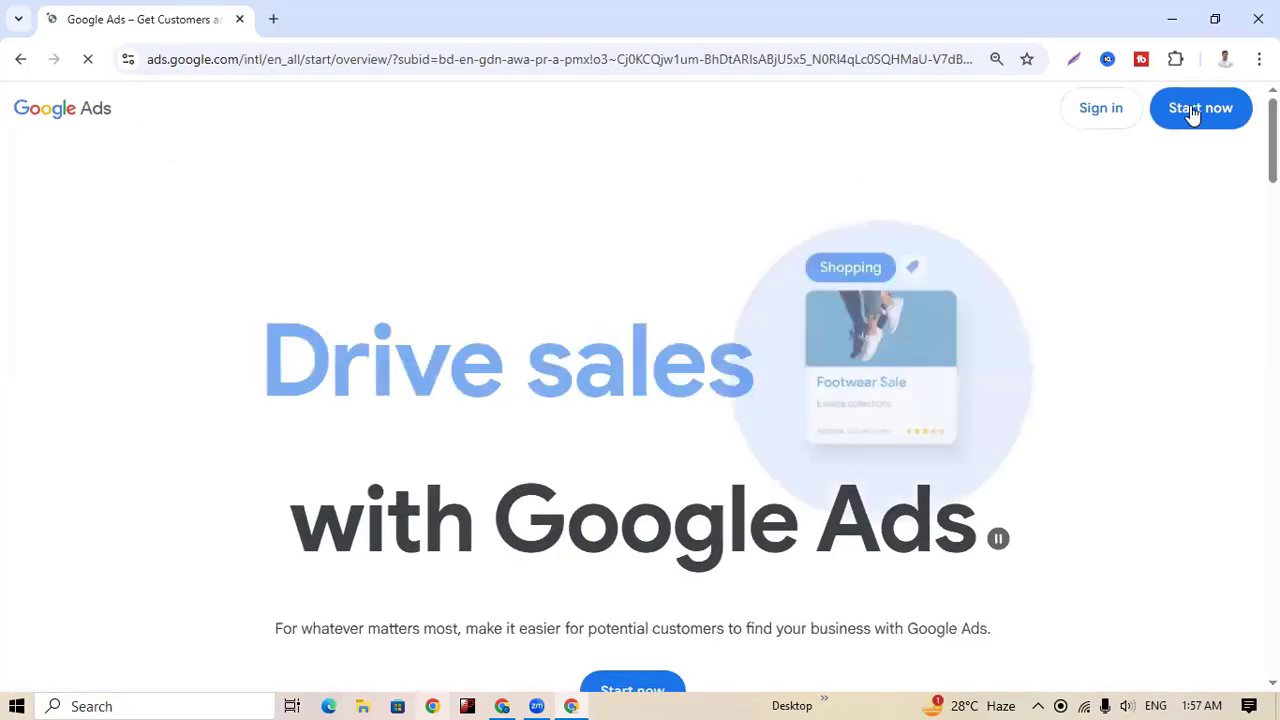
left_click(1052, 122)
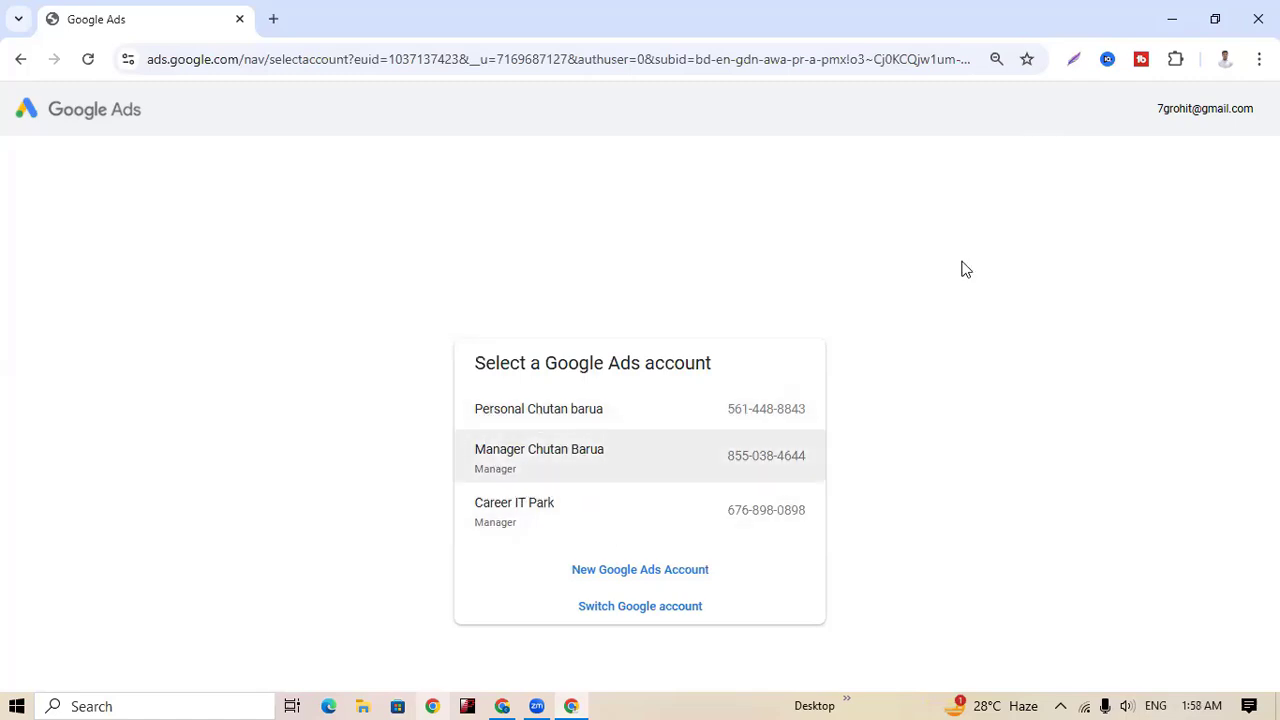
left_click(510, 416)
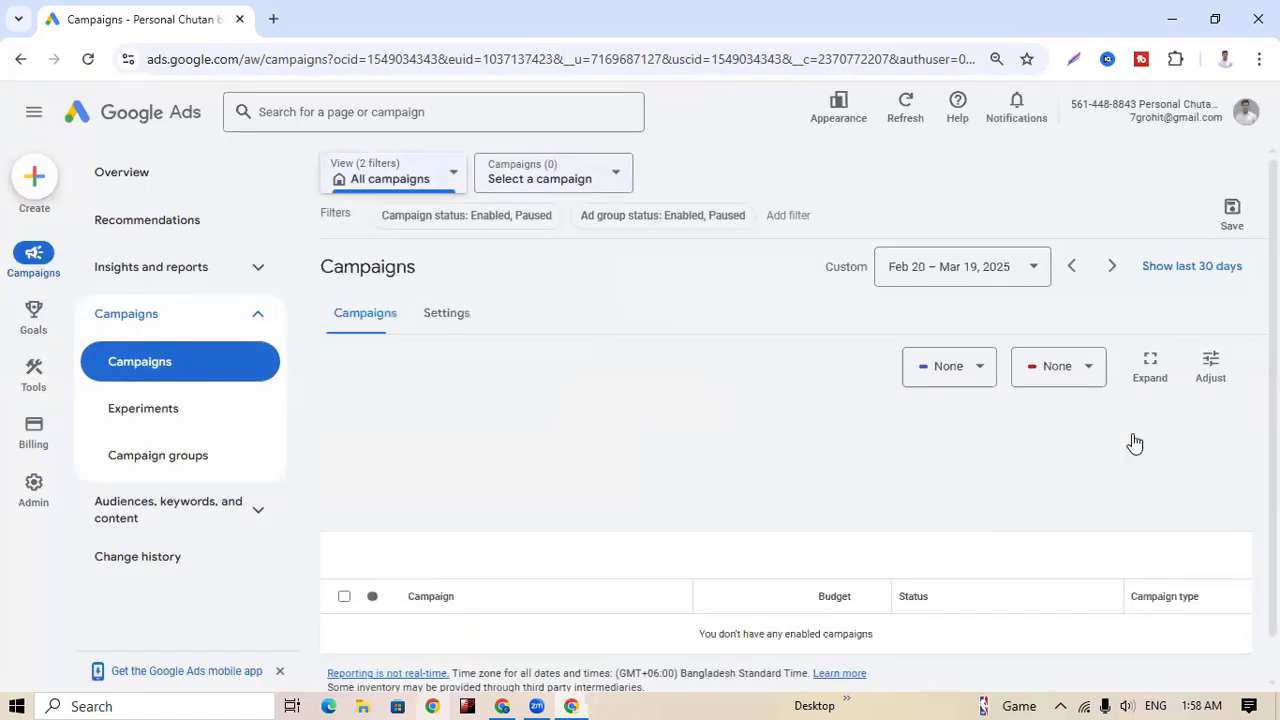
- Open the avatar menu to list the personal Ads account and the two manager accounts
left_click(1244, 113)
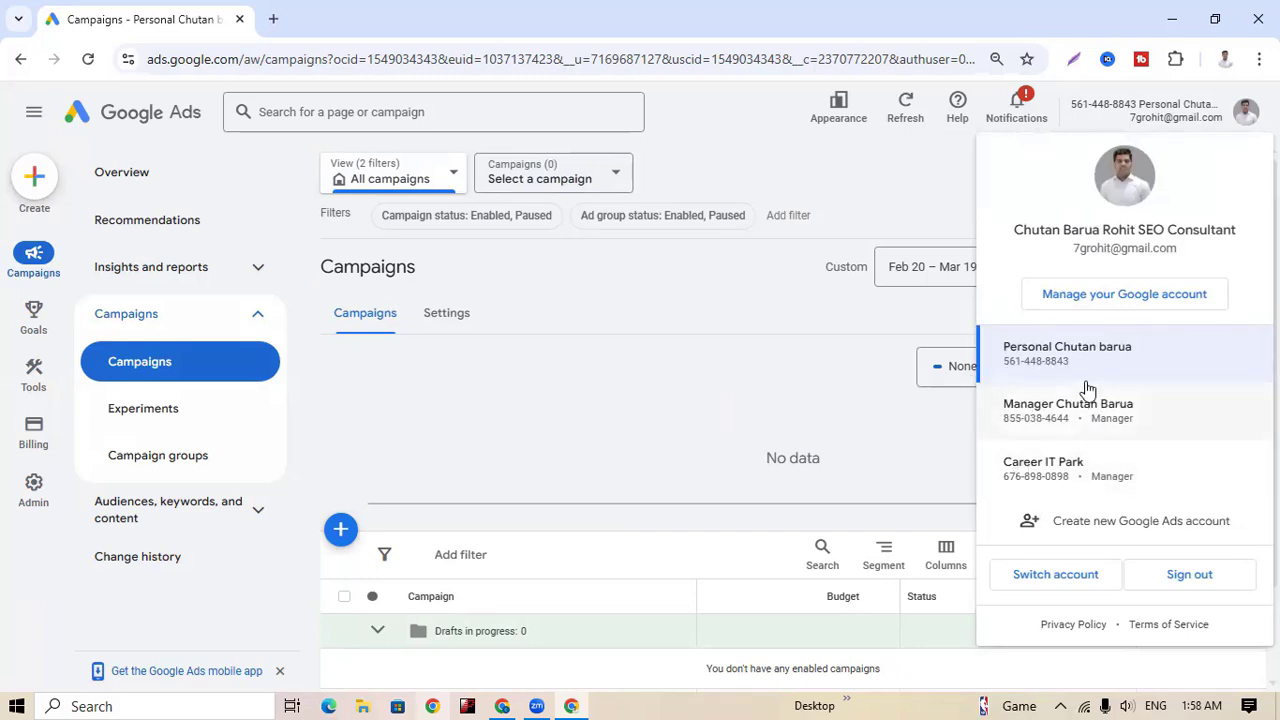
- Switch into the manager Ads account, dismiss the 'Protect your account' warning, and reopen the account menu
left_click(1045, 418)
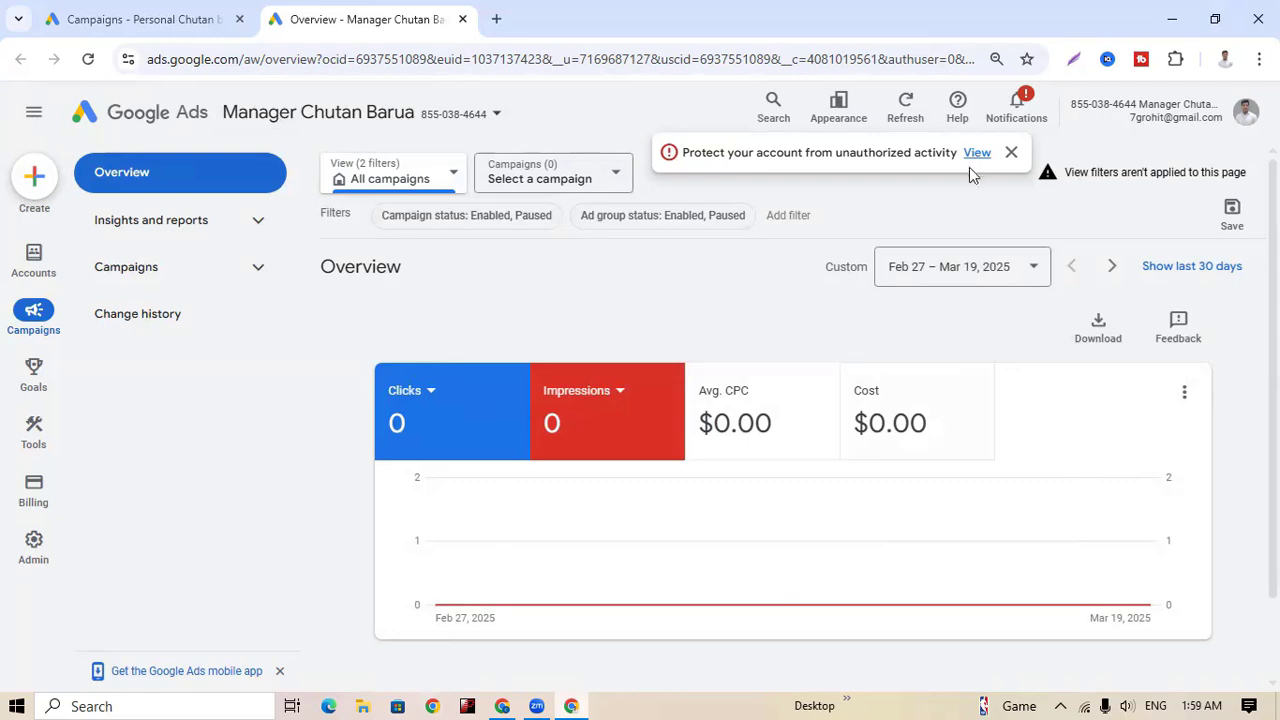
left_click(1011, 152)
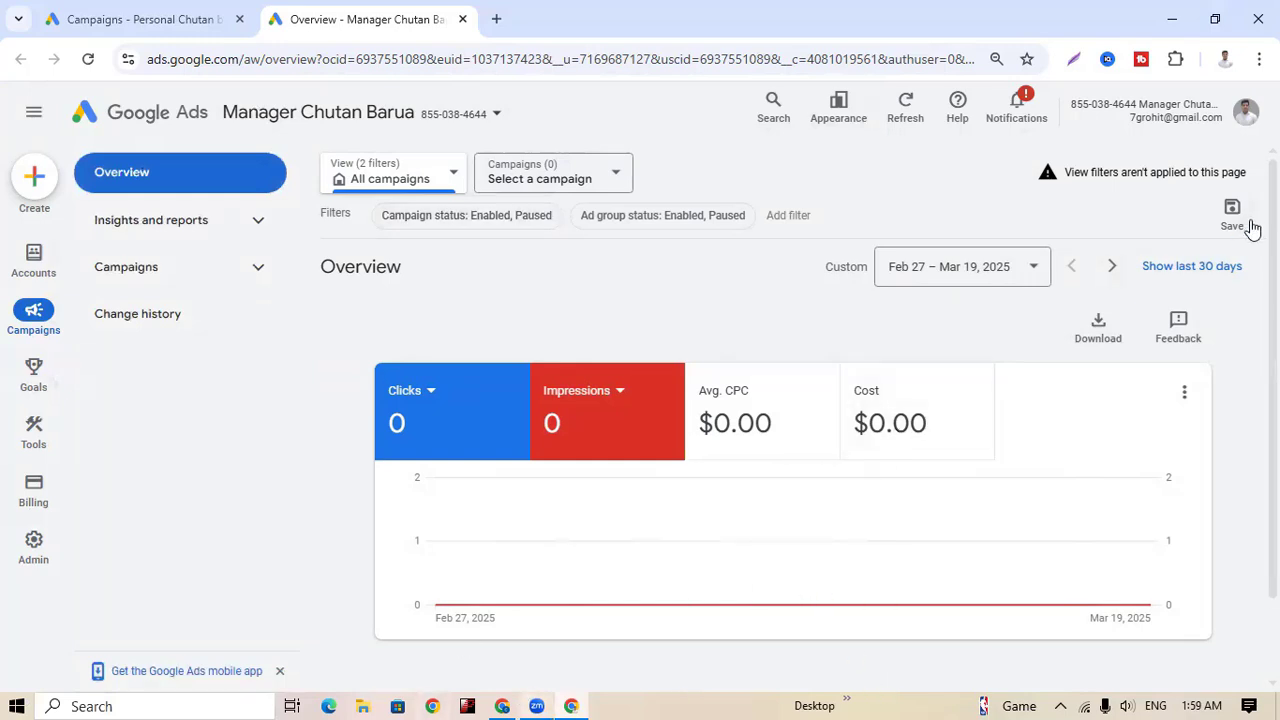
left_click(1247, 118)
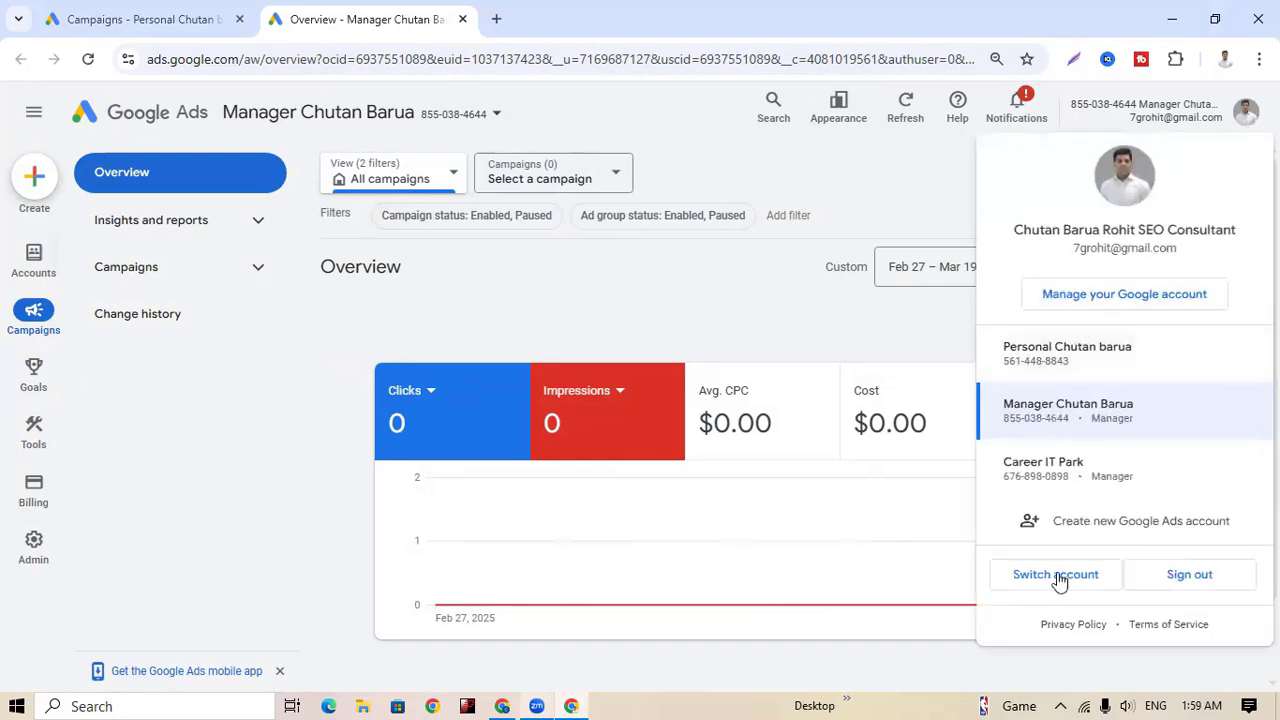
left_click(502, 706)
- Show the Part-6 outline in the Google Docs tab, then return to the other manager's Overview tab
left_click(90, 18)
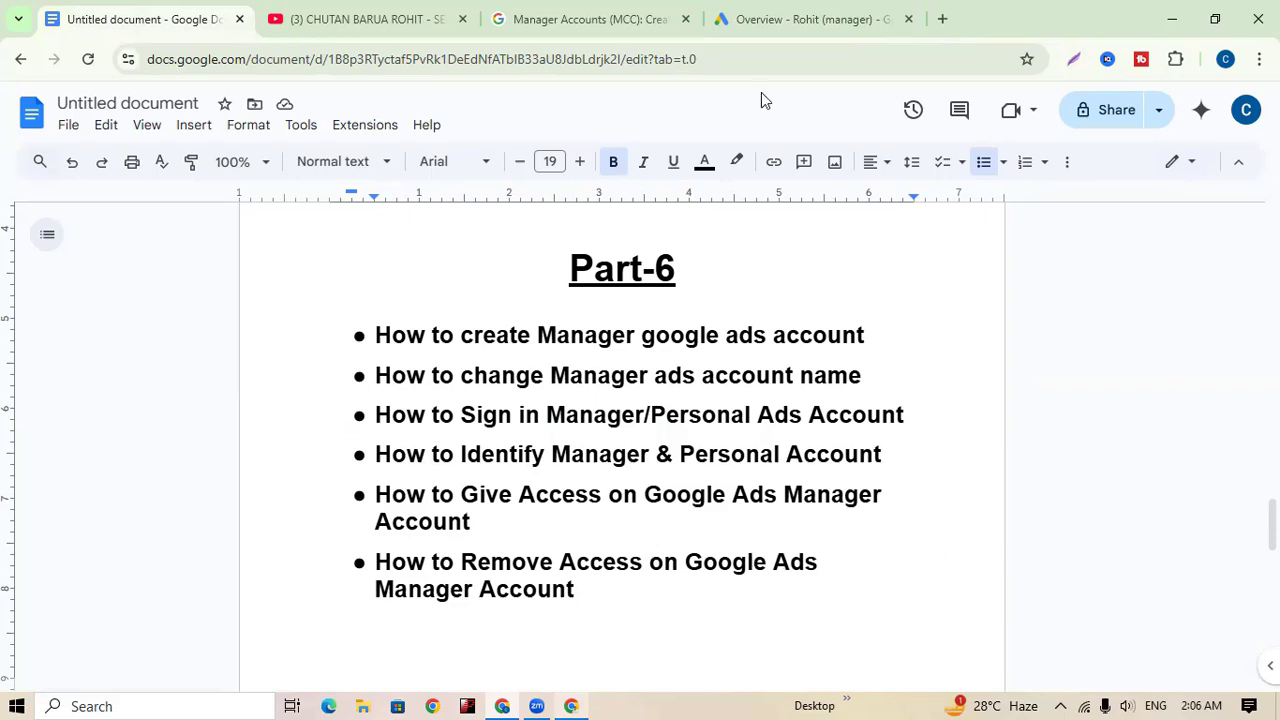
left_click(785, 22)
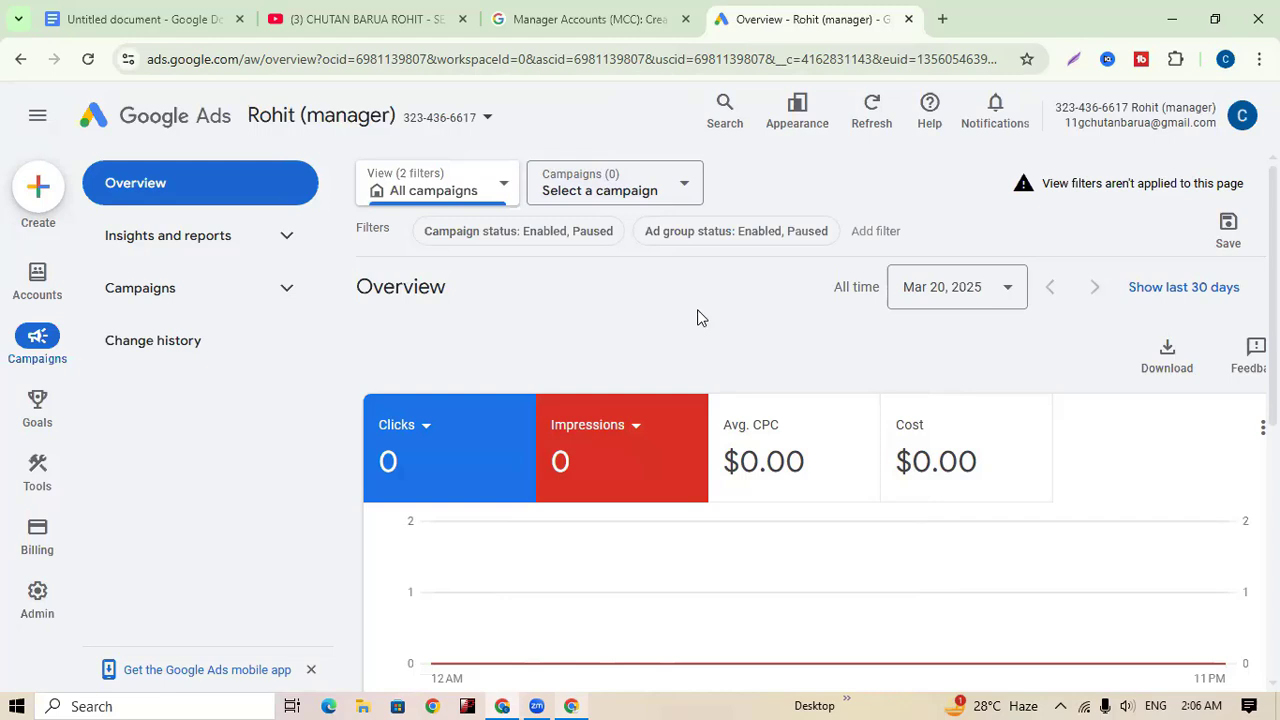
- Copy the personal account's customer ID from its header, then bring the manager window back
left_click(573, 704)
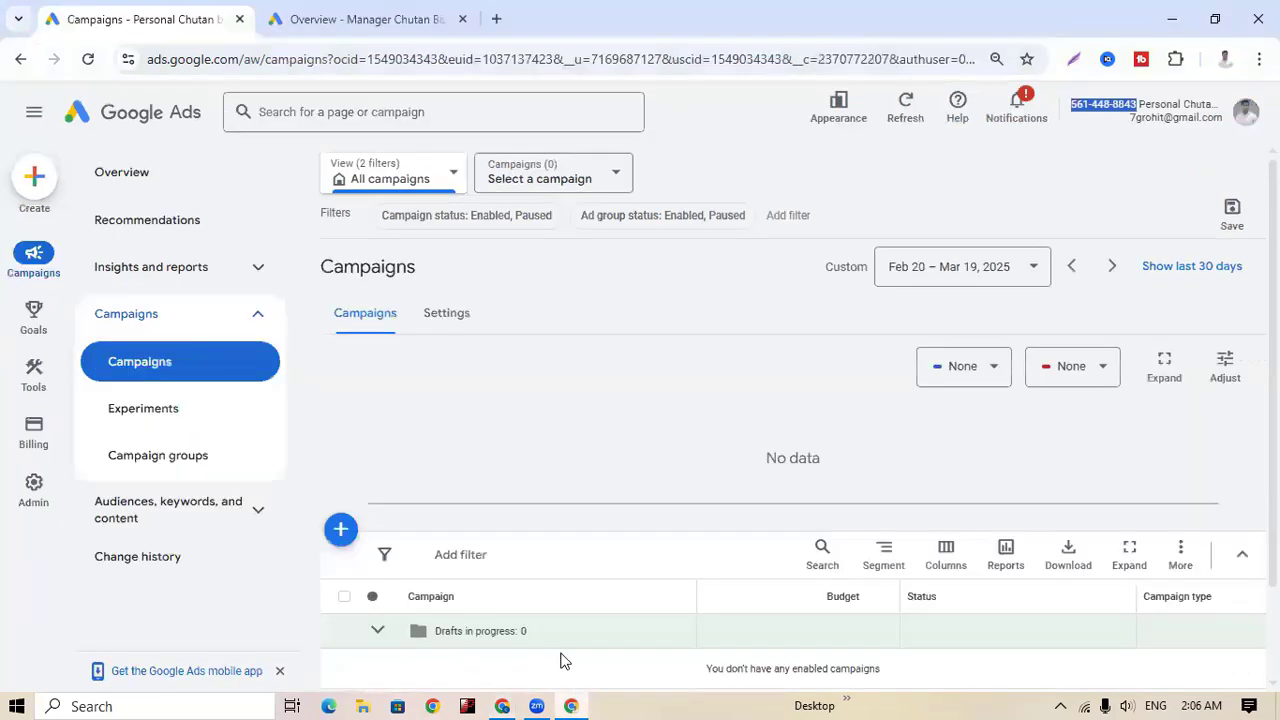
left_click(993, 180)
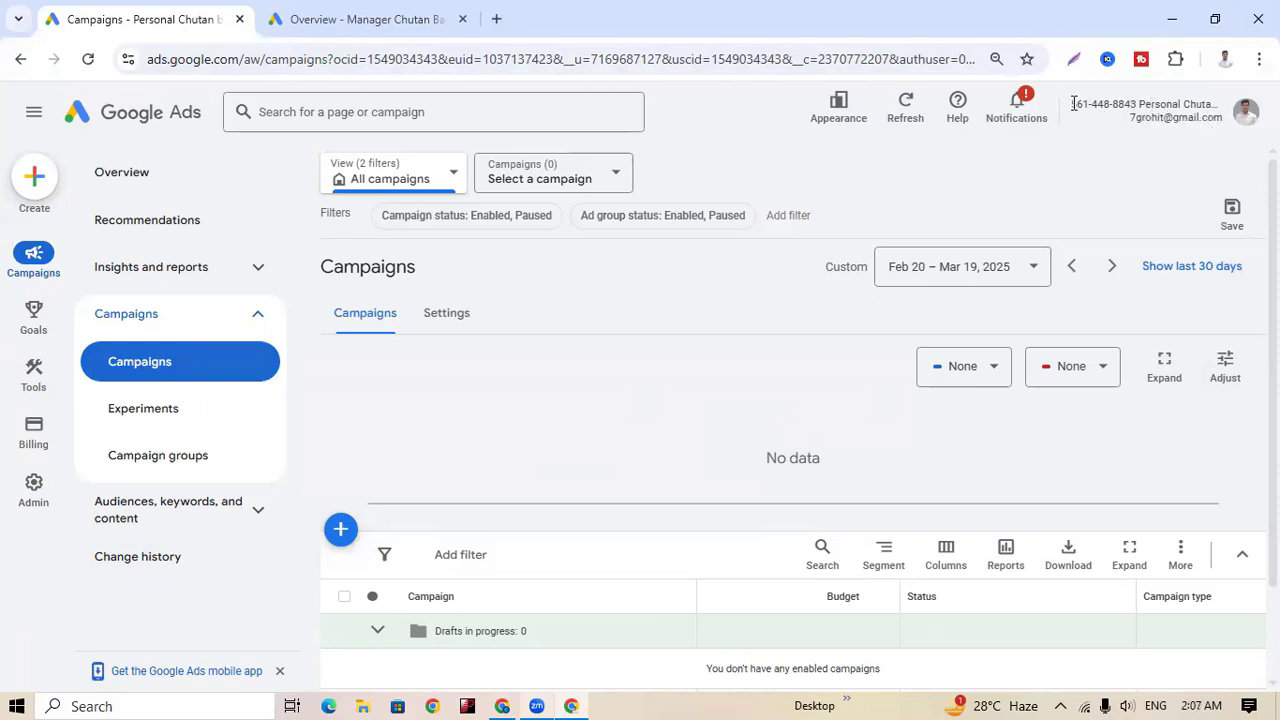
left_click_drag(1080, 104, 1133, 107)
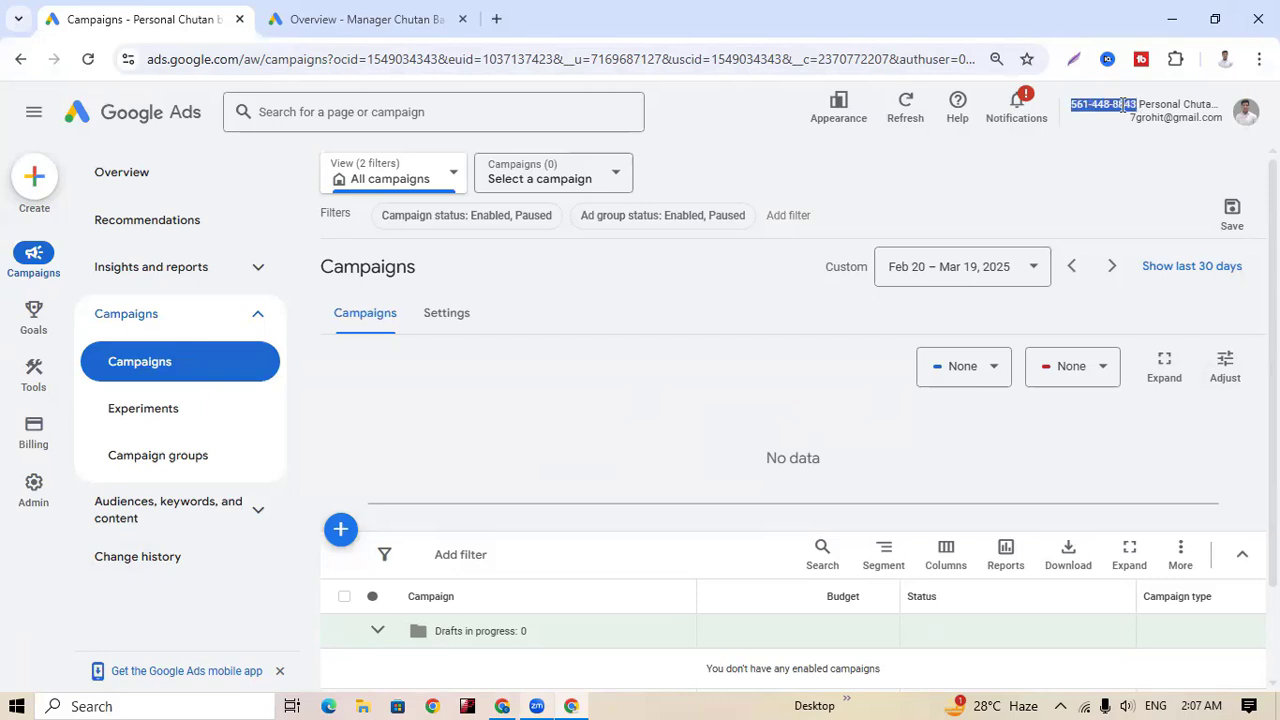
right_click(1103, 101)
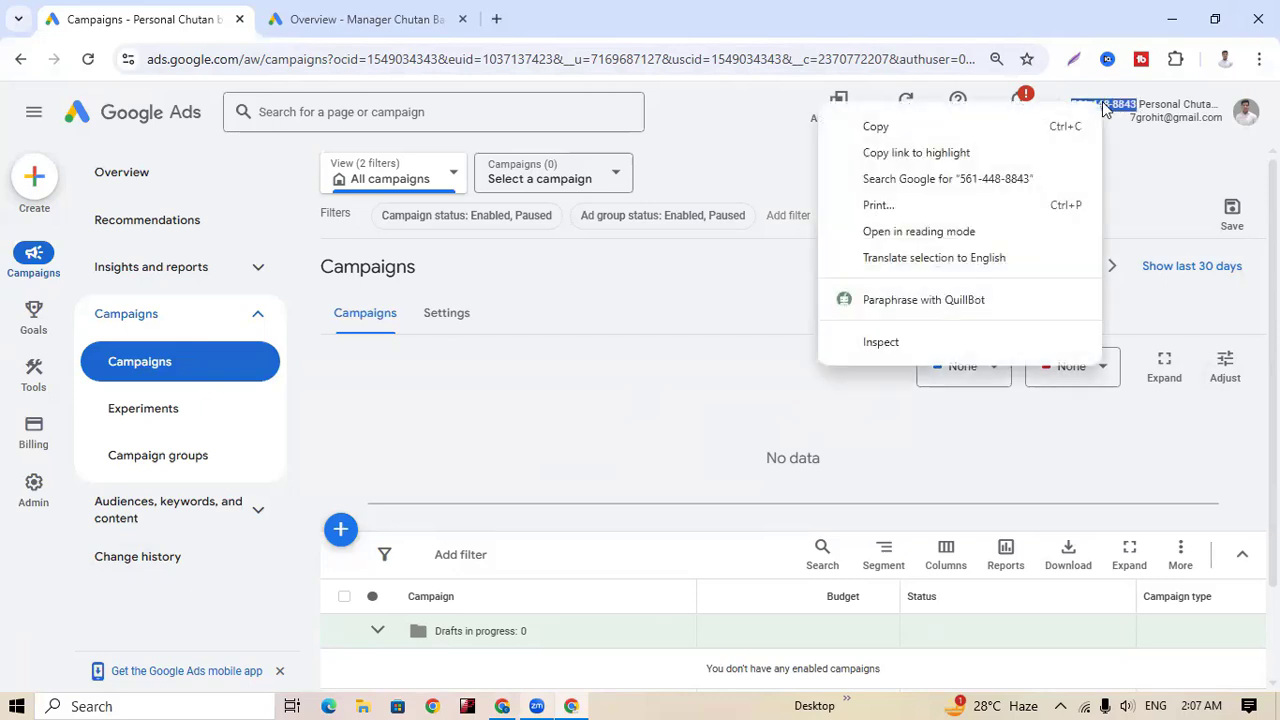
left_click(917, 129)
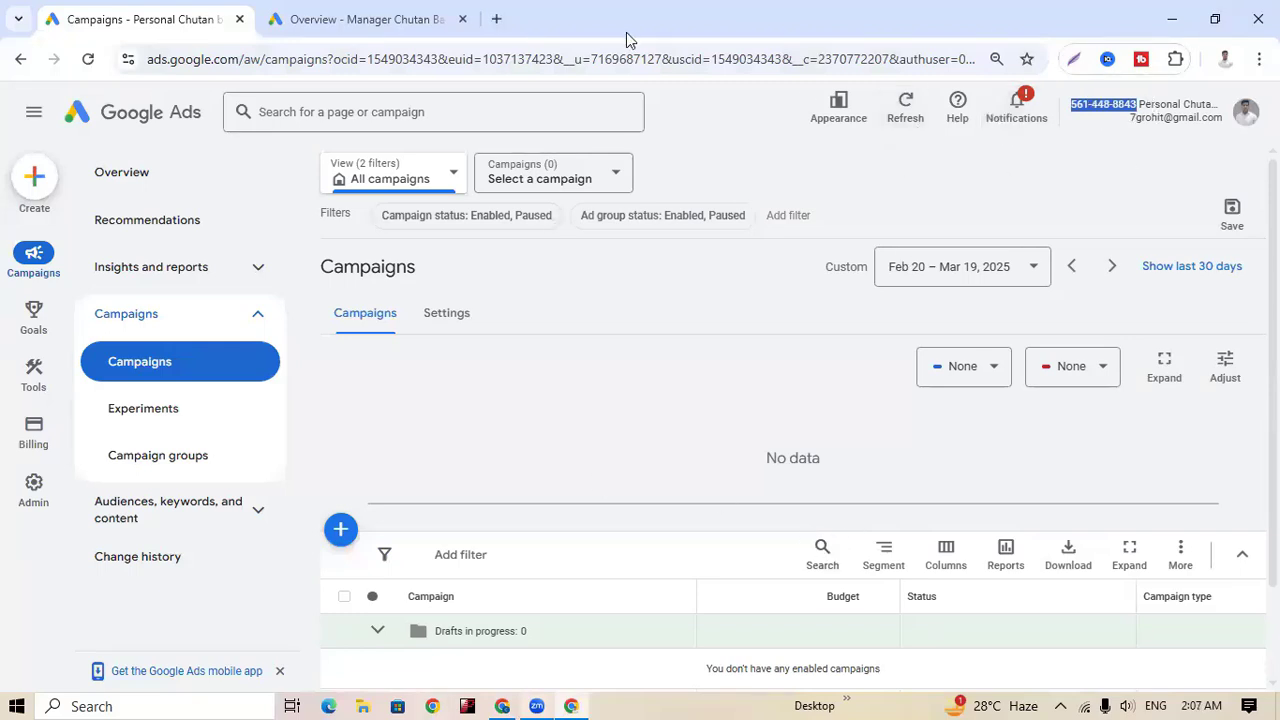
left_click(508, 698)
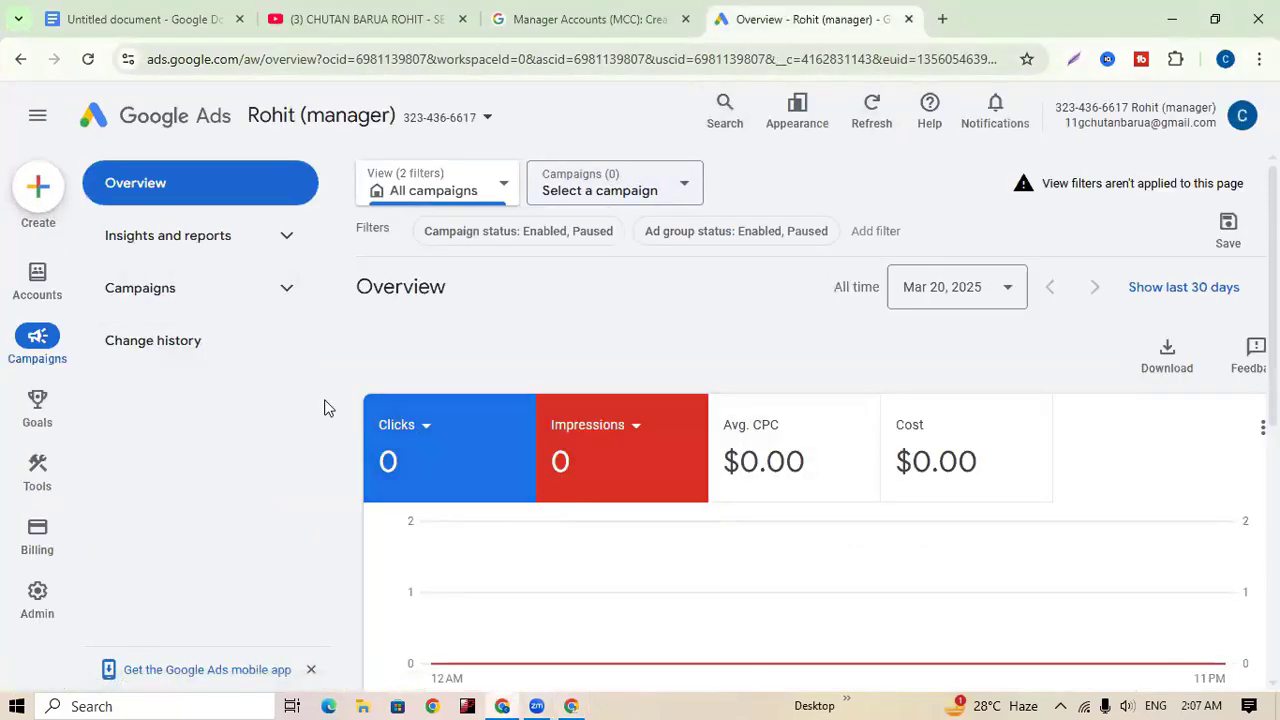
- From Accounts > Performance, link an existing account by pasting the personal customer ID and sending the request
mouse_move(66, 255)
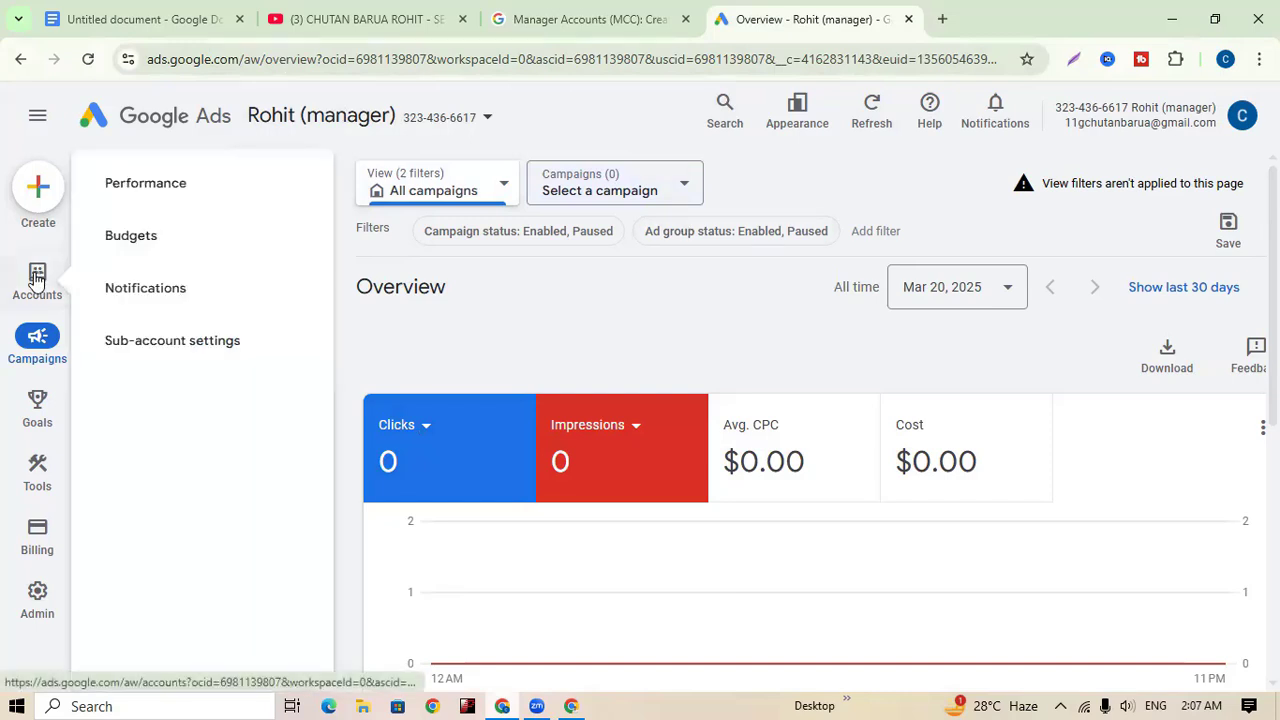
left_click(157, 192)
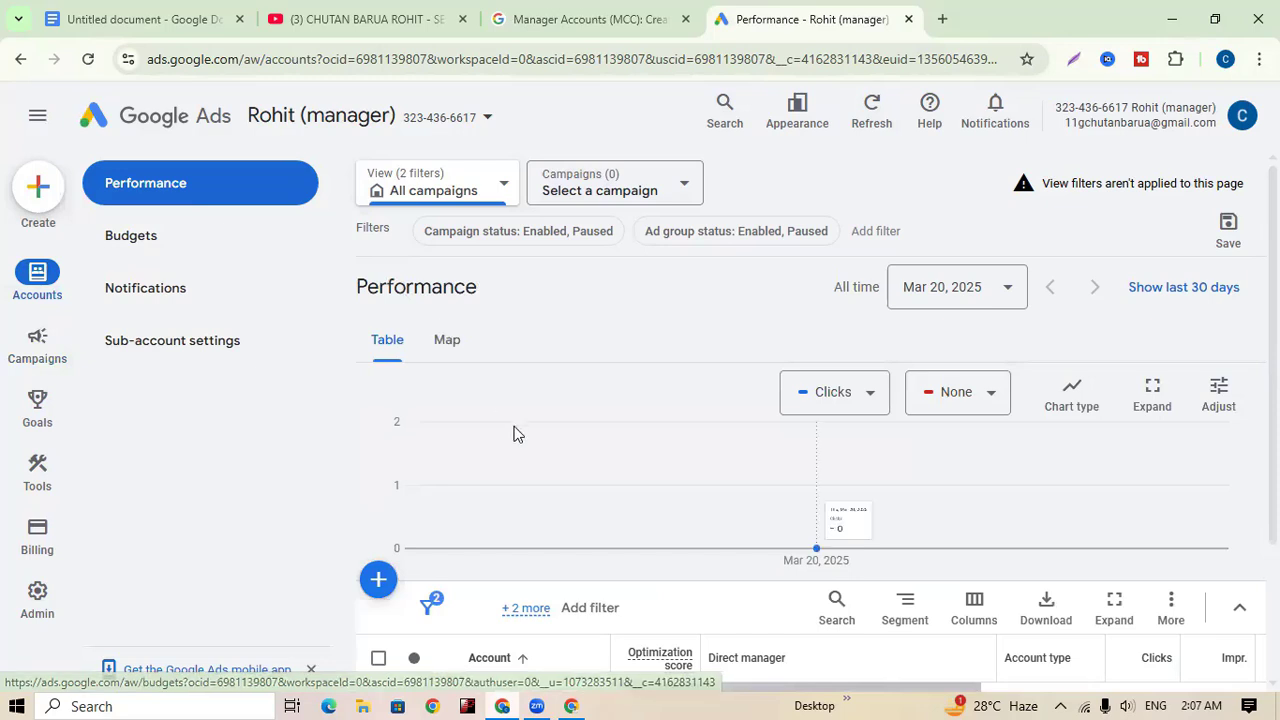
scroll(460, 460, "down", 1)
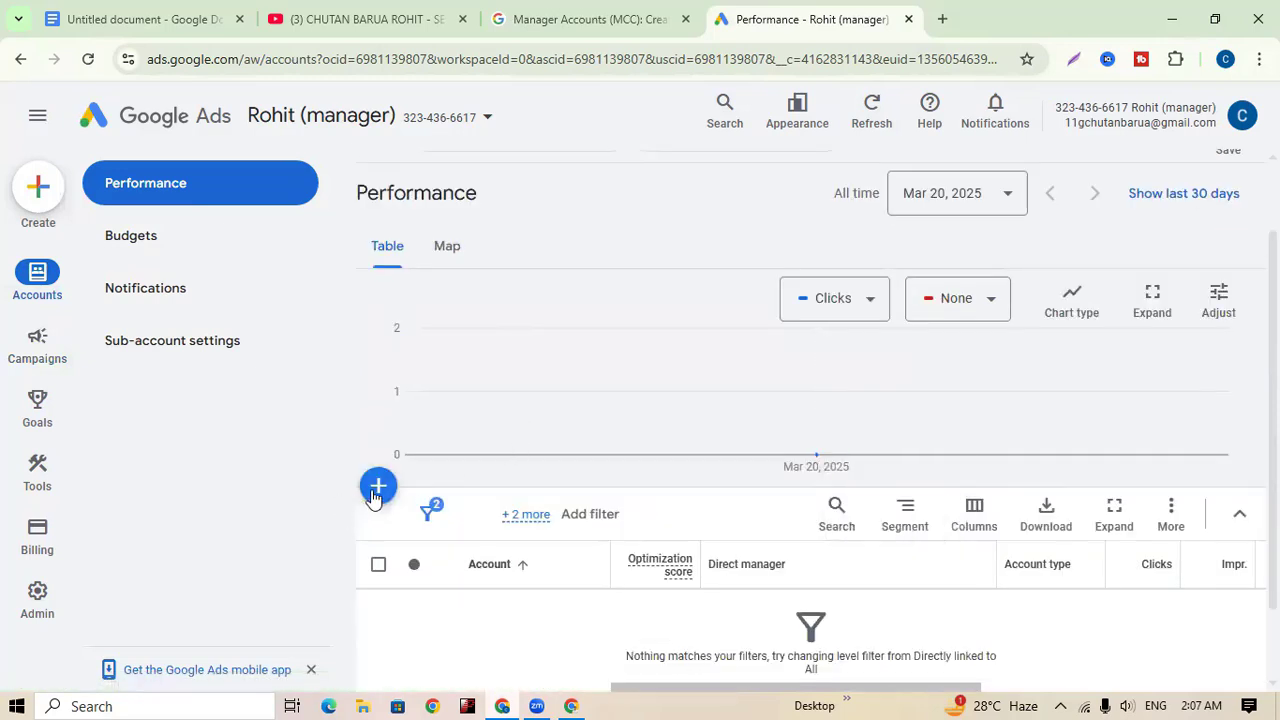
left_click(379, 487)
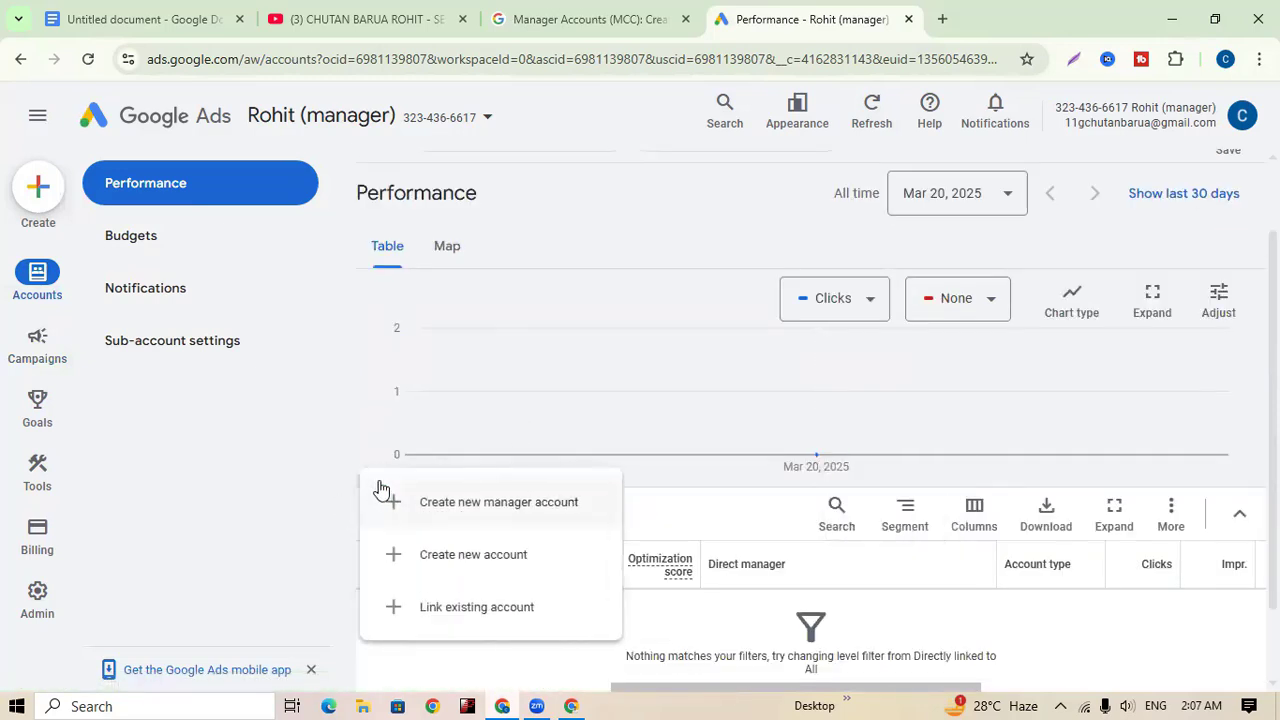
left_click(444, 614)
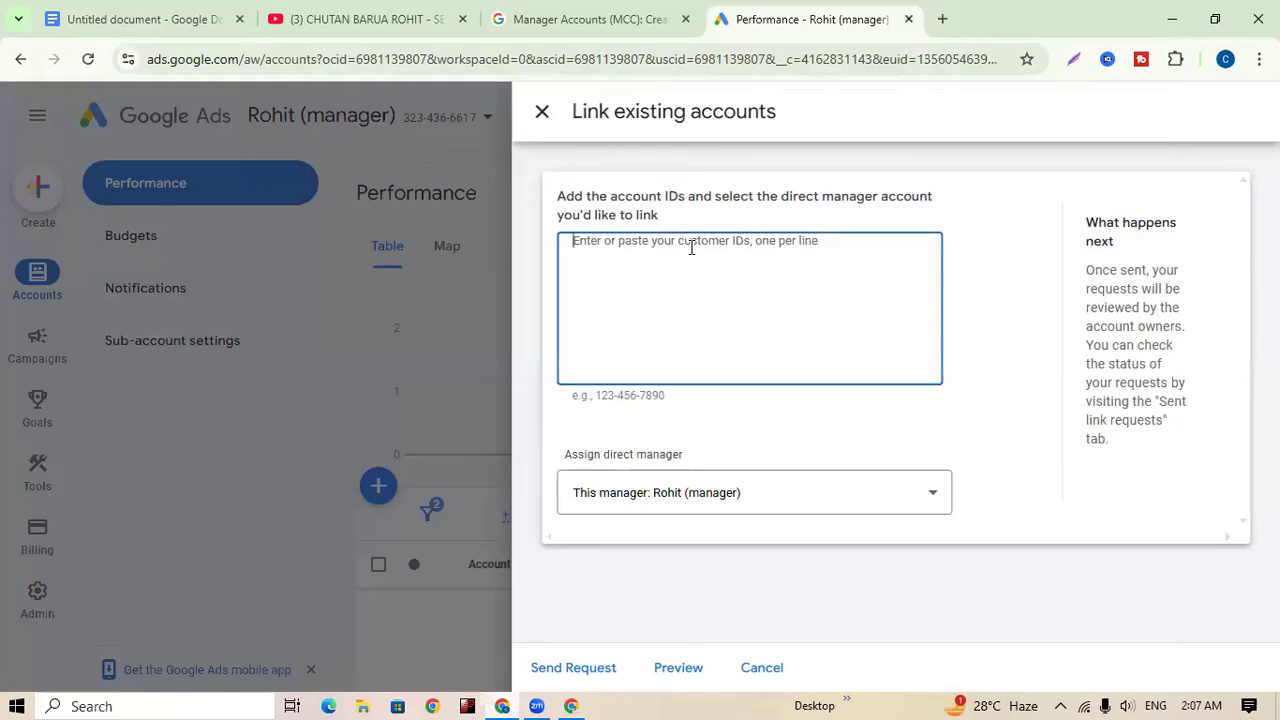
key("ctrl+v")
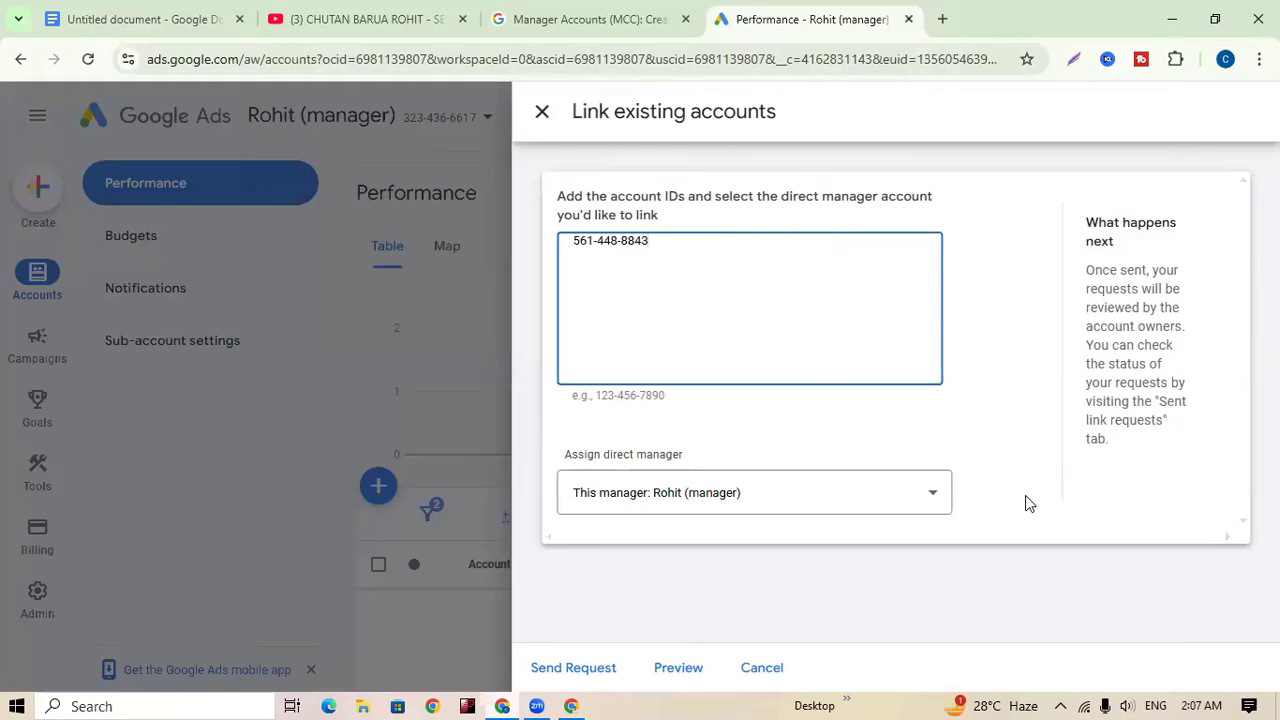
left_click(573, 672)
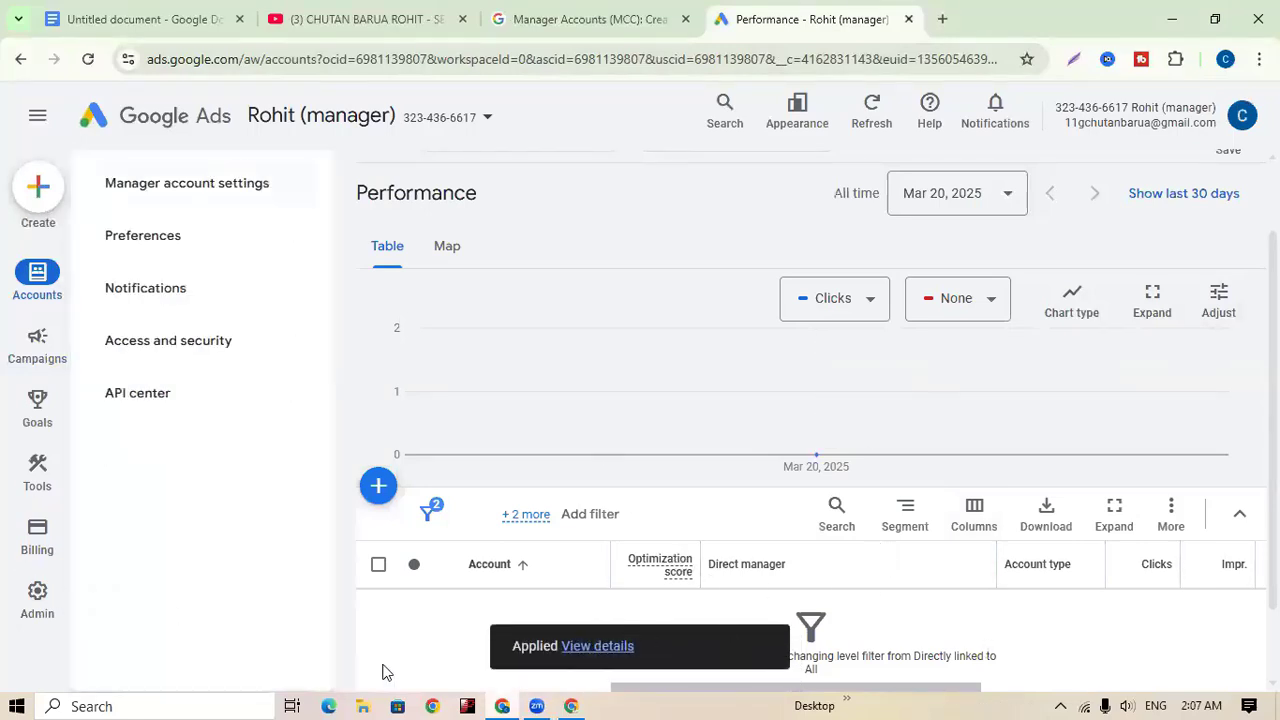
- In the personal account, open Admin > Access and security and view the Managers tab's pending request
left_click(571, 706)
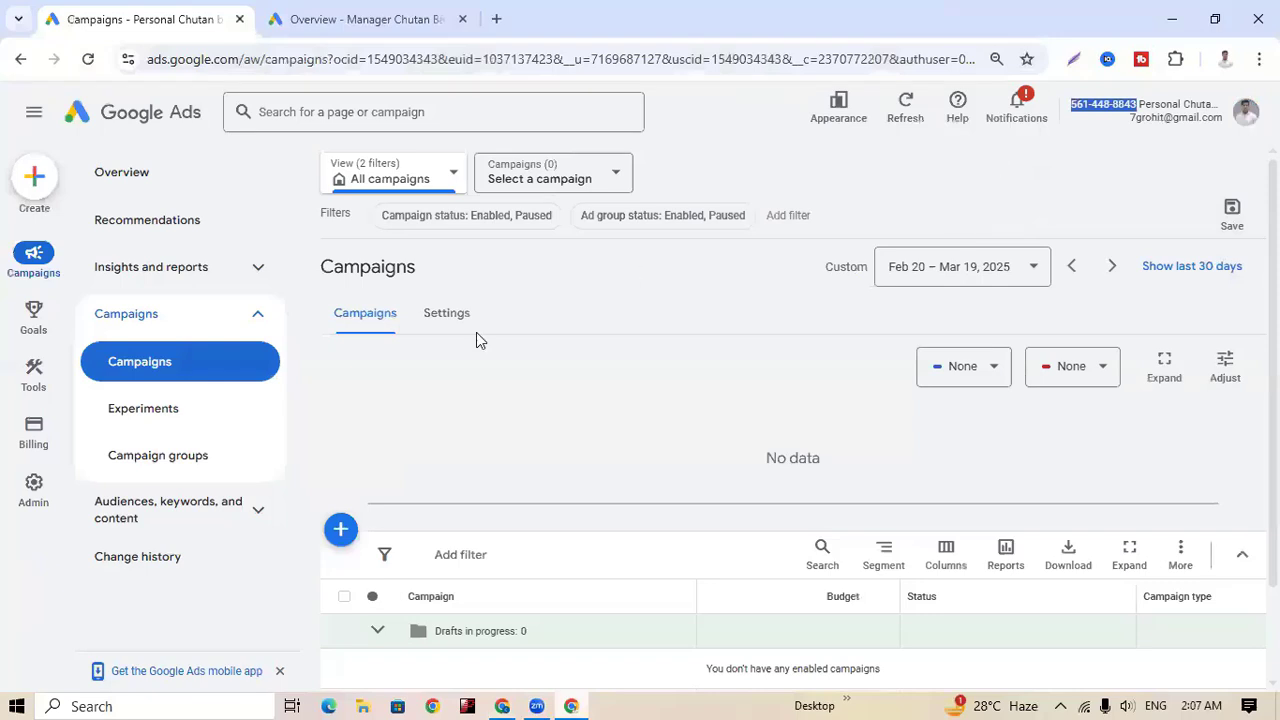
mouse_move(71, 447)
mouse_move(36, 496)
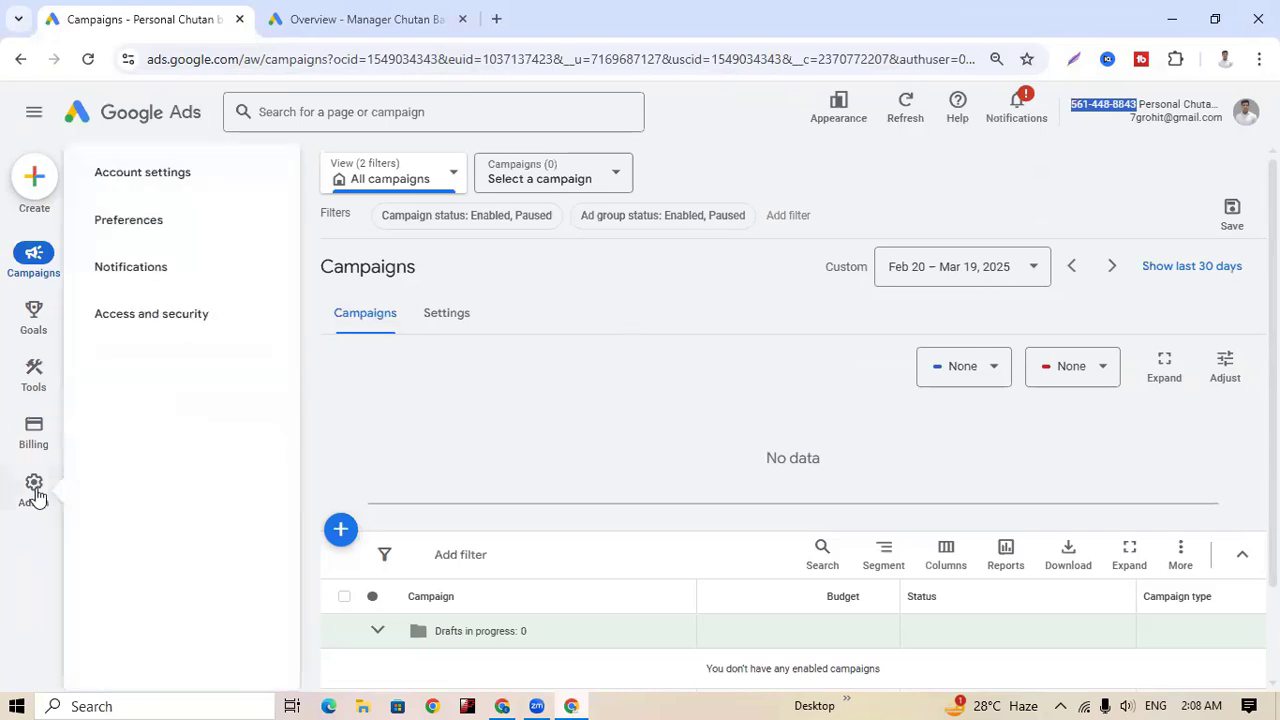
left_click(150, 318)
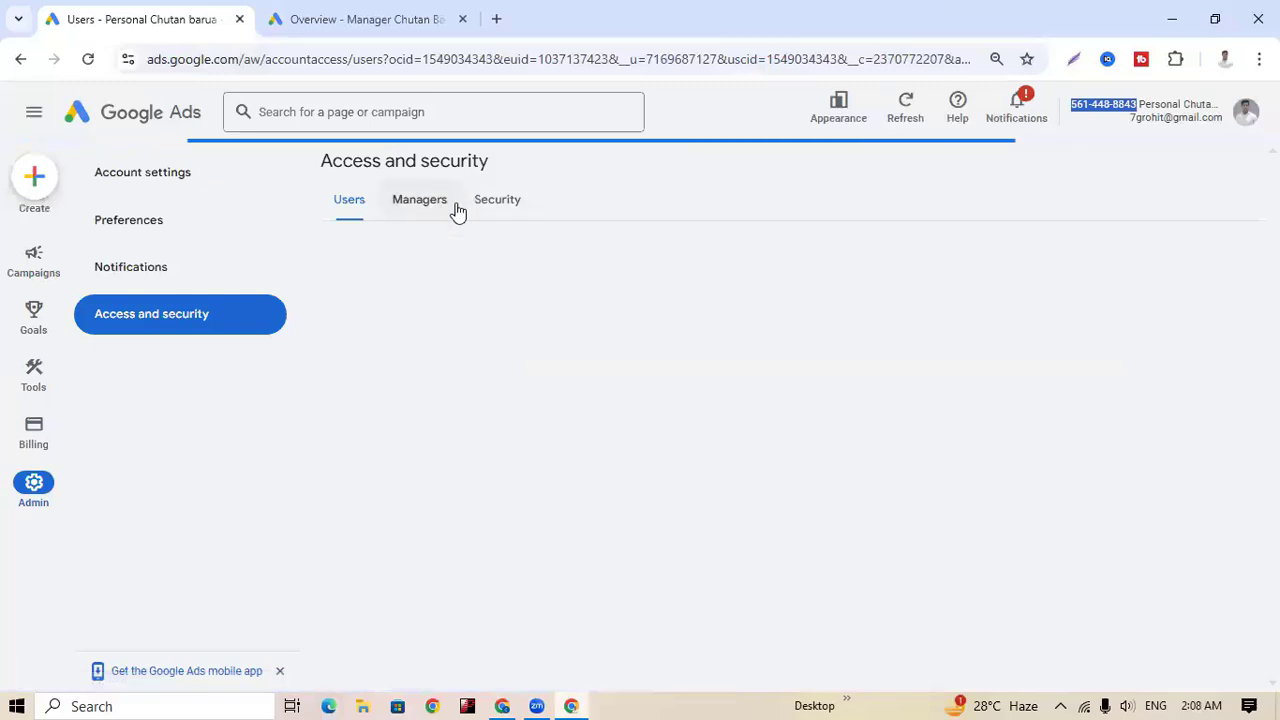
left_click(422, 202)
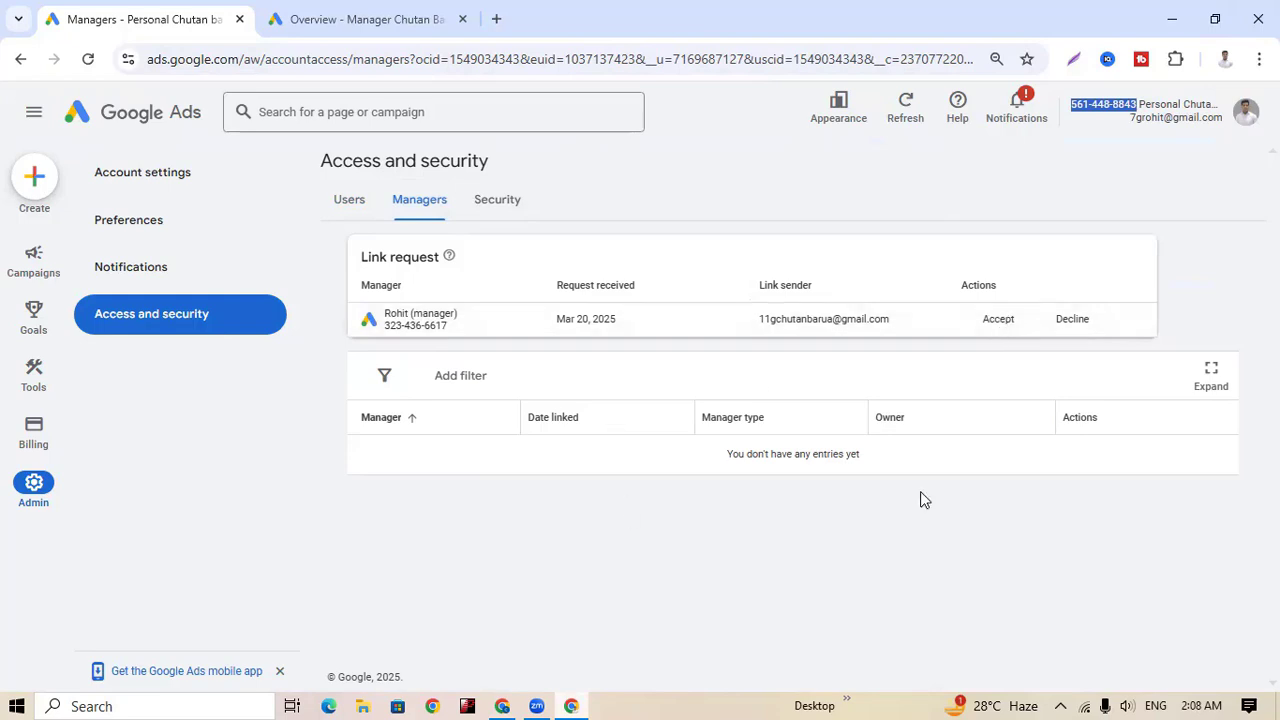
- Accept the manager's link request and grant access, then bring the manager's Performance page back
left_click(998, 320)
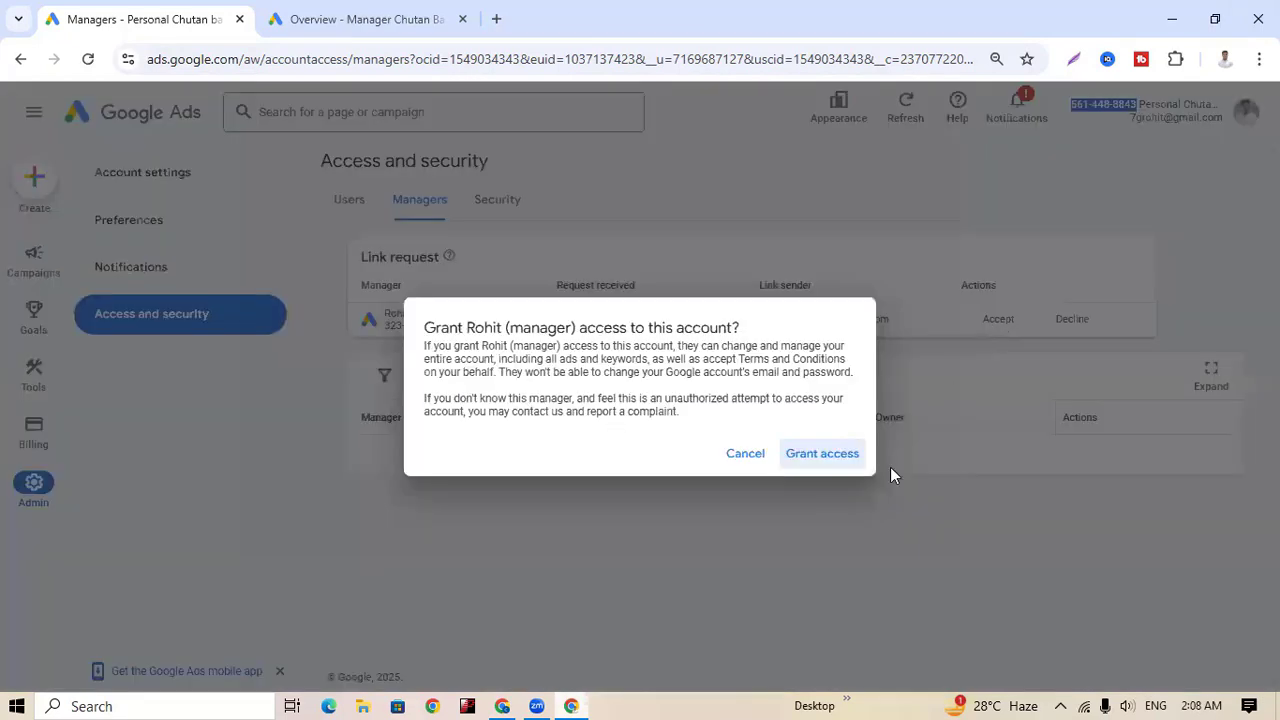
left_click(822, 456)
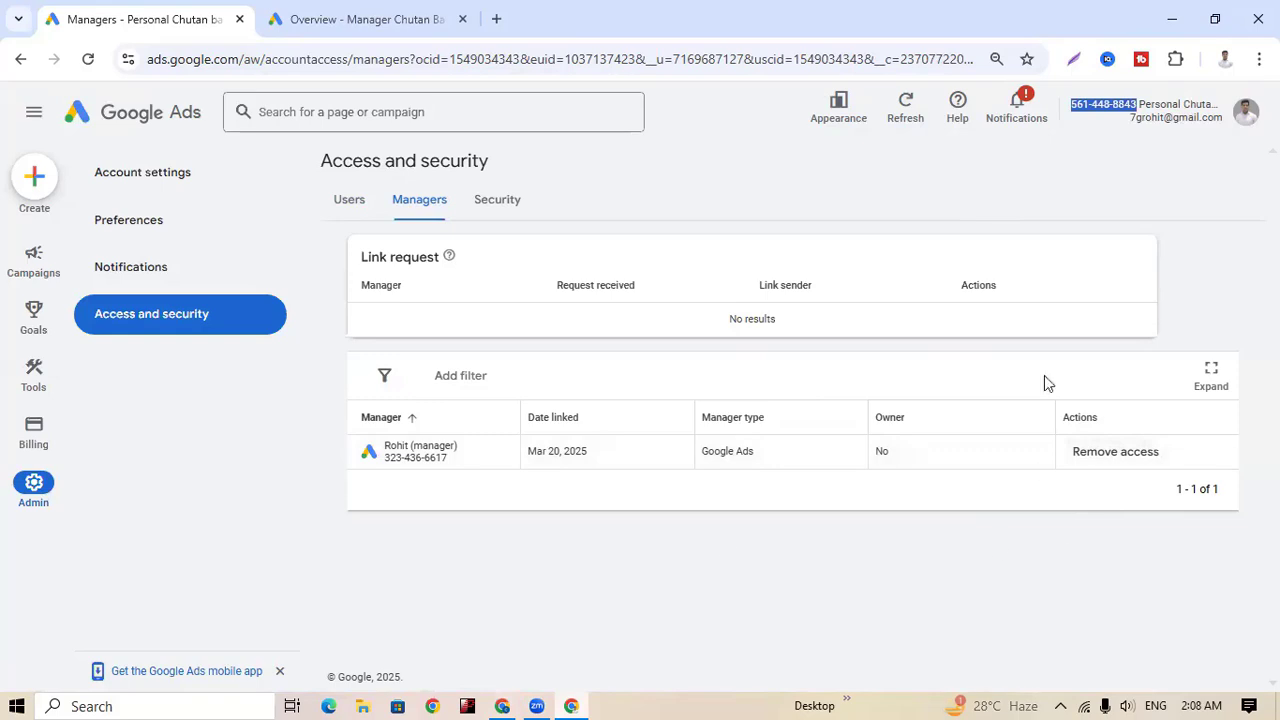
left_click(503, 697)
scroll(718, 407, "down", 1)
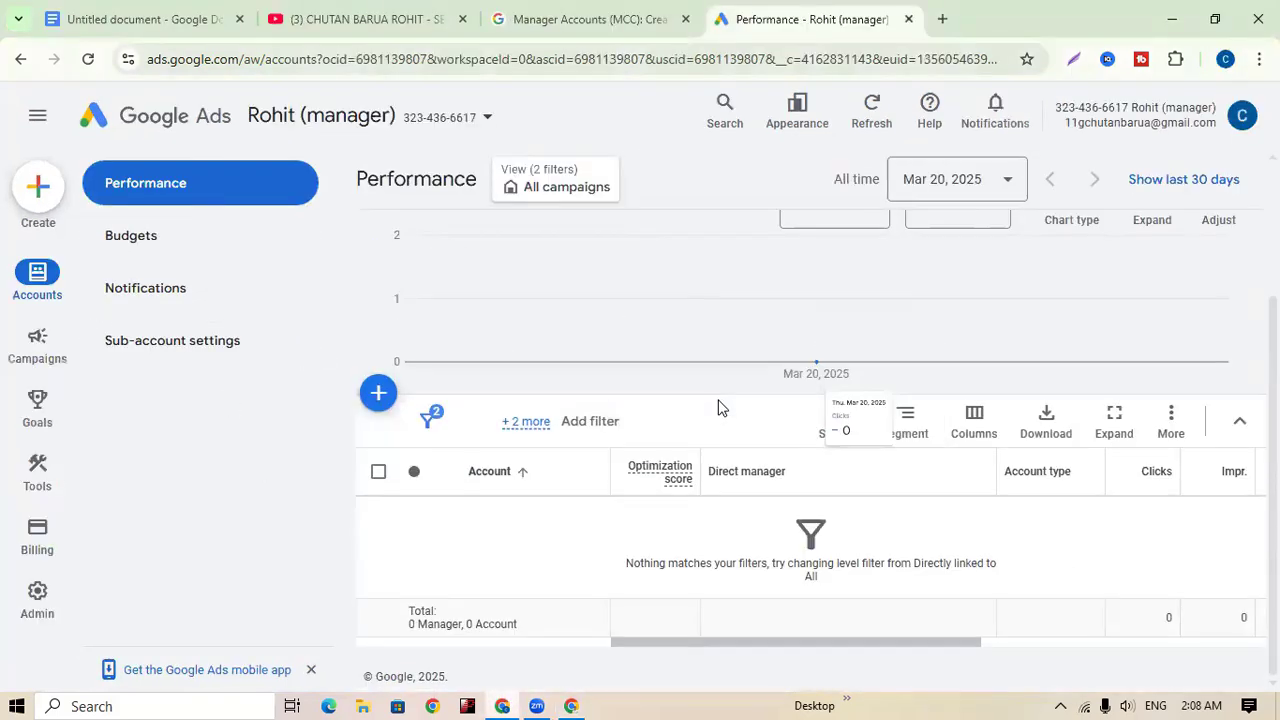
scroll(838, 475, "up", 2)
scroll(680, 583, "down", 1)
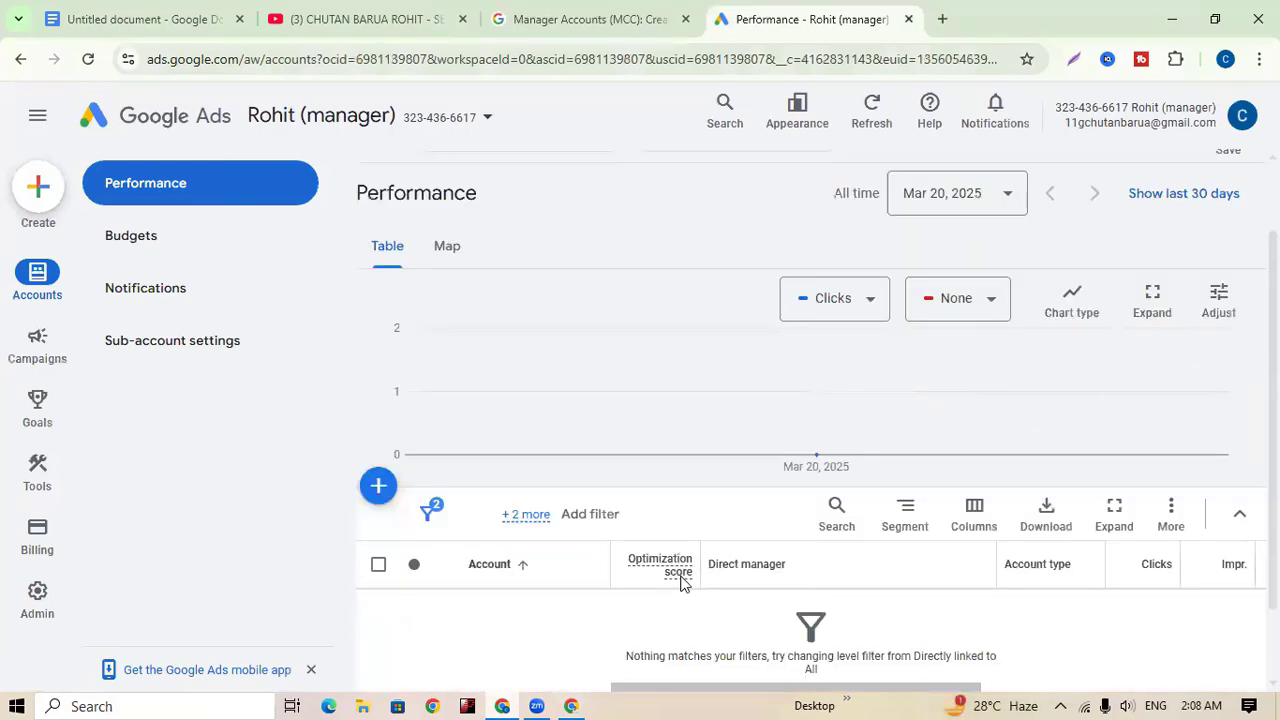
scroll(680, 583, "down", 1)
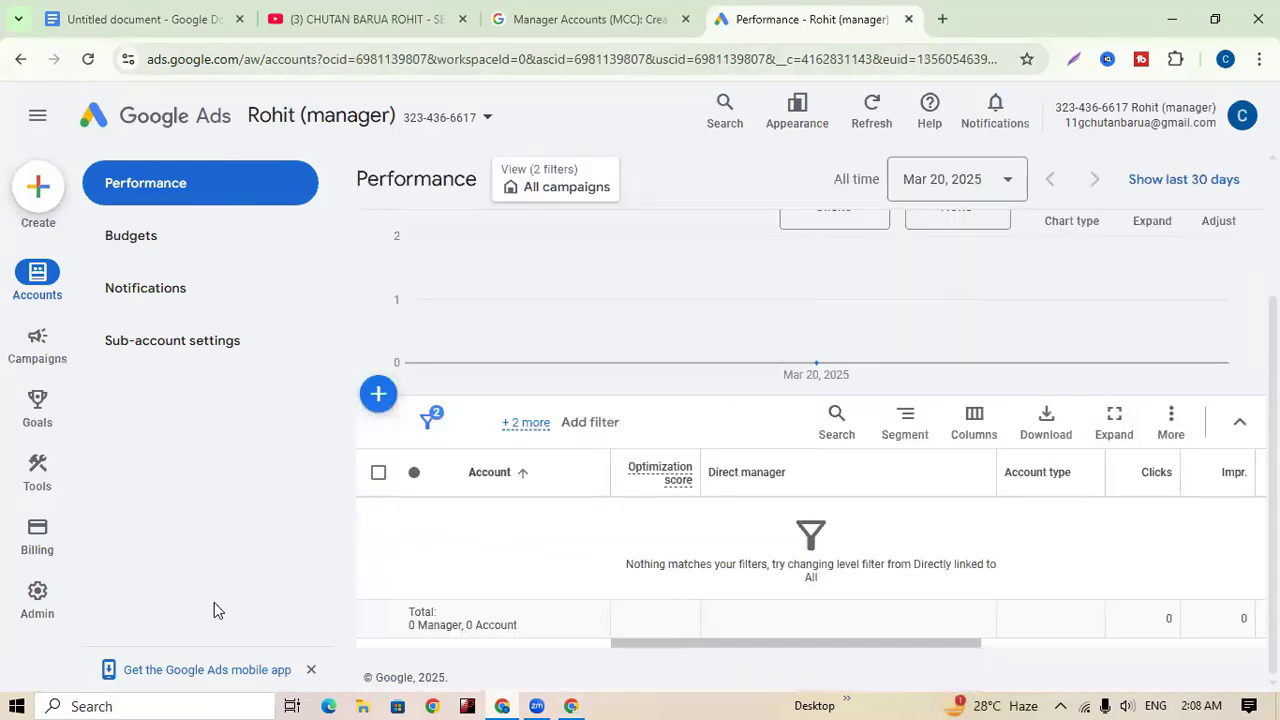
- Open the manager account's Admin > Access and security settings and check its Managers tab
mouse_move(37, 535)
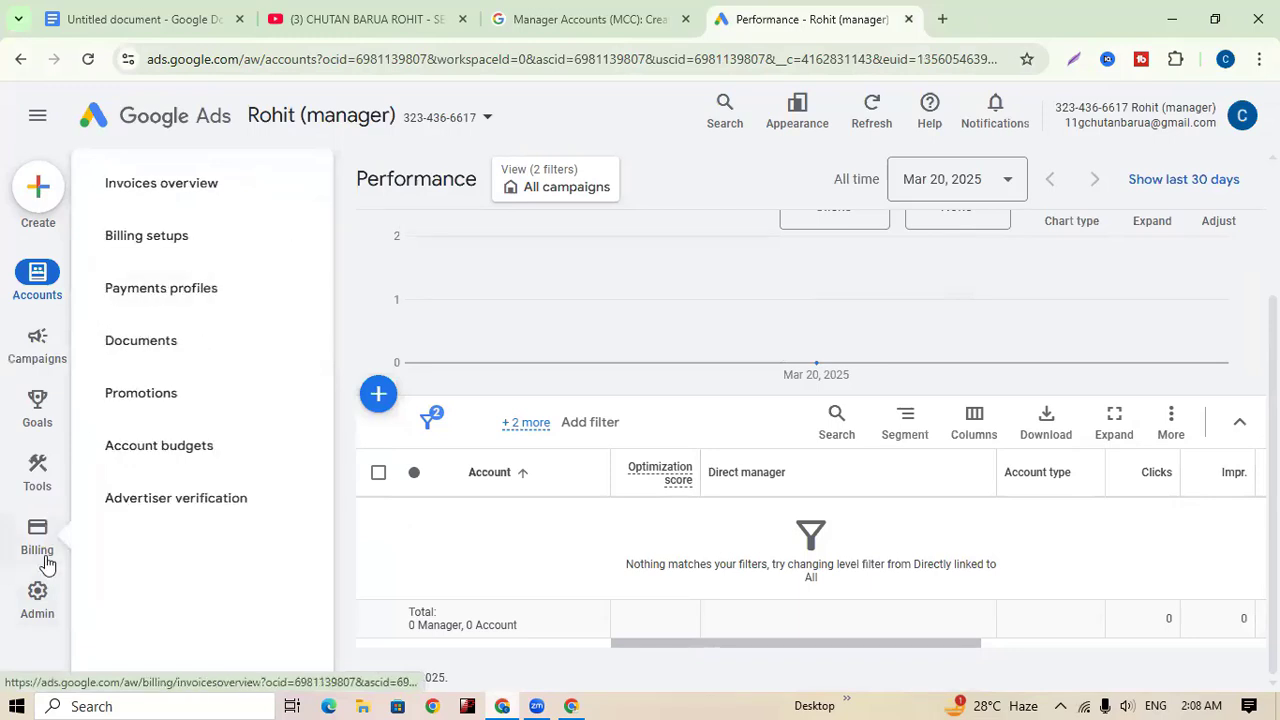
mouse_move(40, 603)
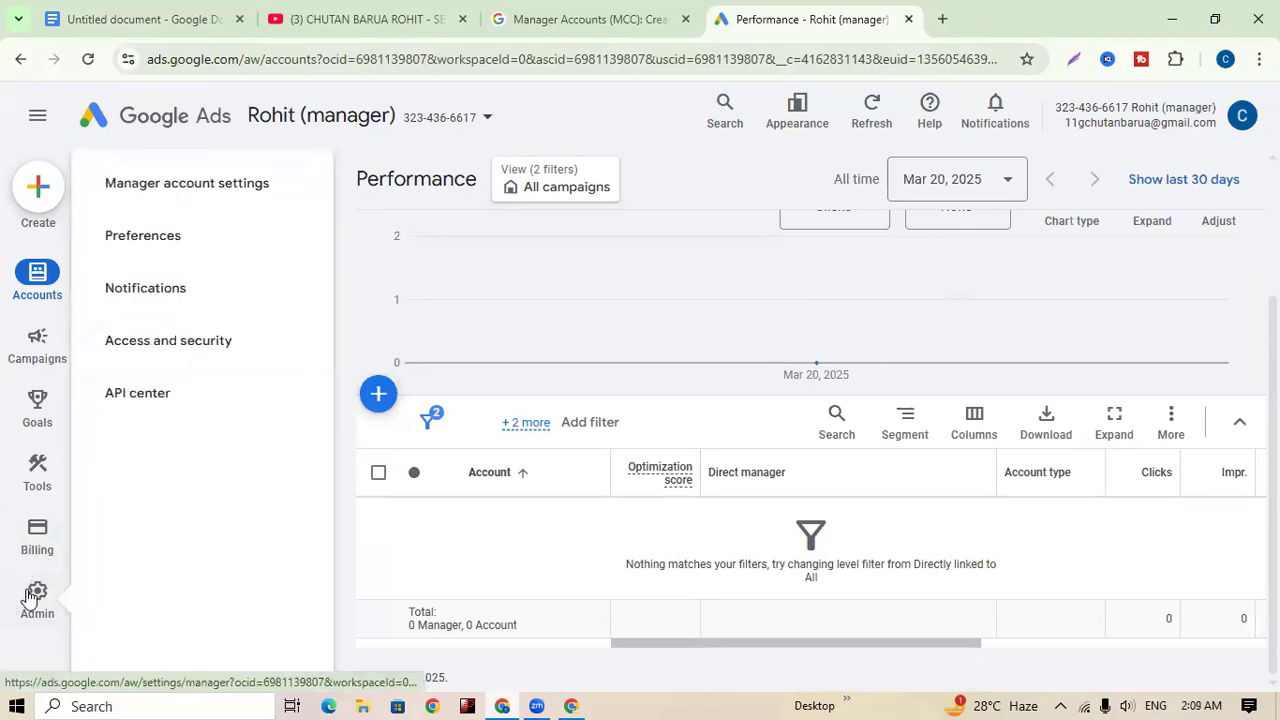
left_click(193, 357)
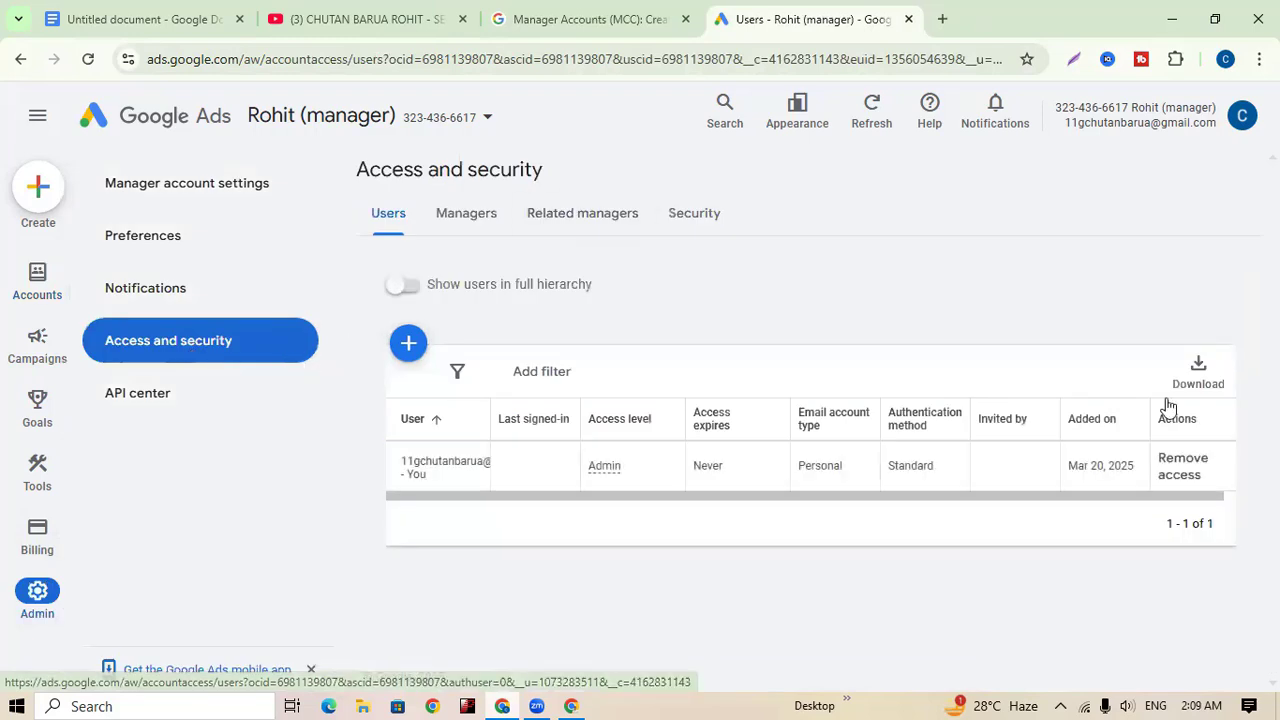
left_click(489, 210)
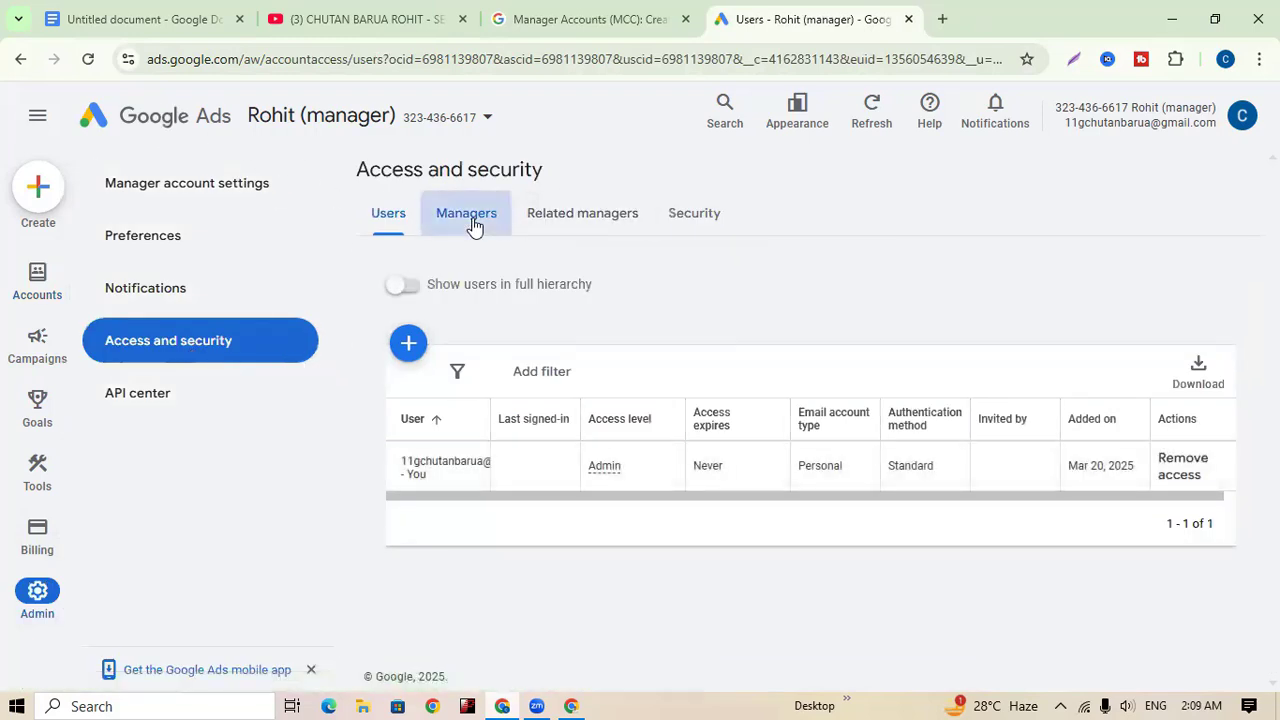
- Reload, return to the Users list, and open the account switcher dropdown
left_click(96, 66)
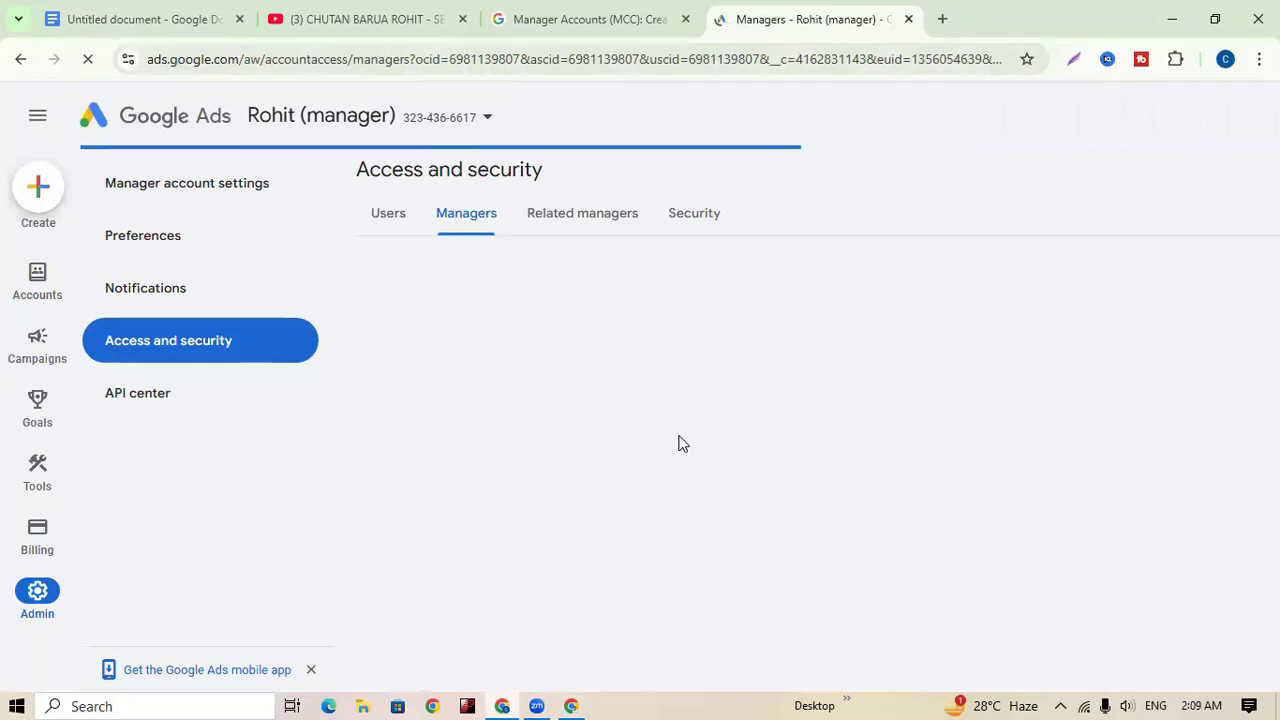
left_click(388, 218)
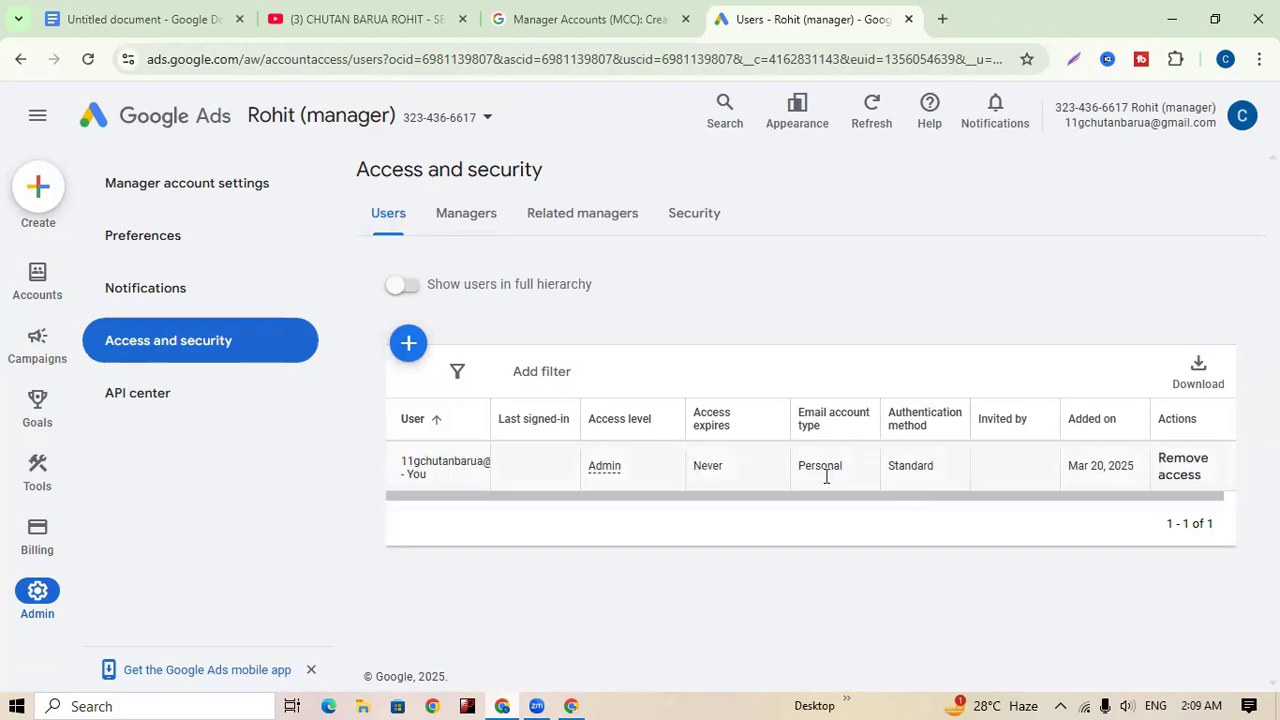
left_click(479, 128)
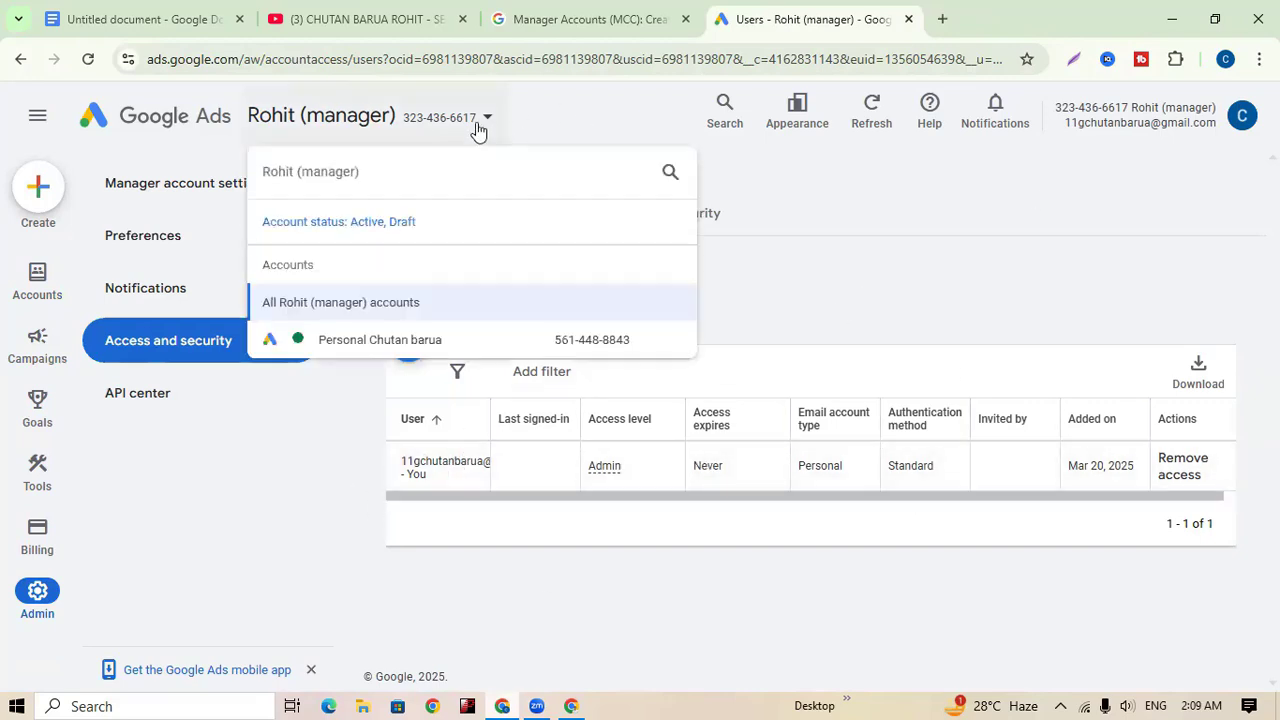
- Switch to the personal ads account, dismiss the security warning, and start a new campaign
left_click(400, 345)
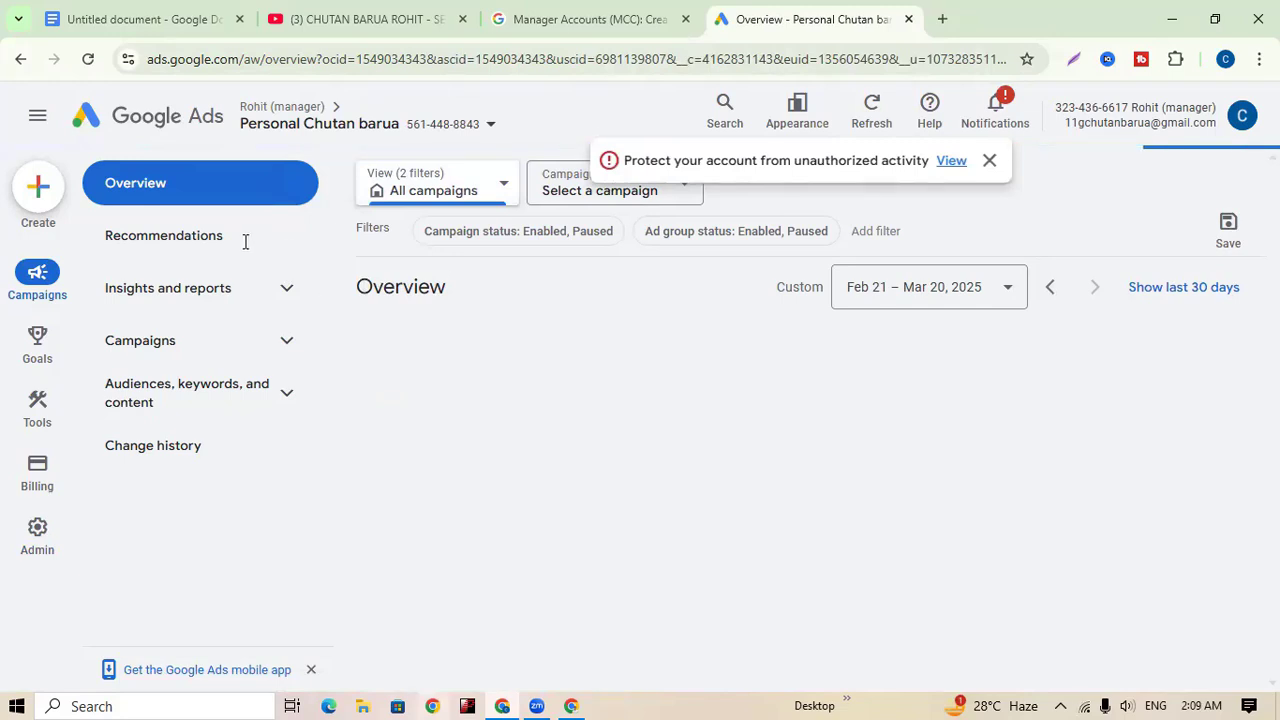
left_click(990, 163)
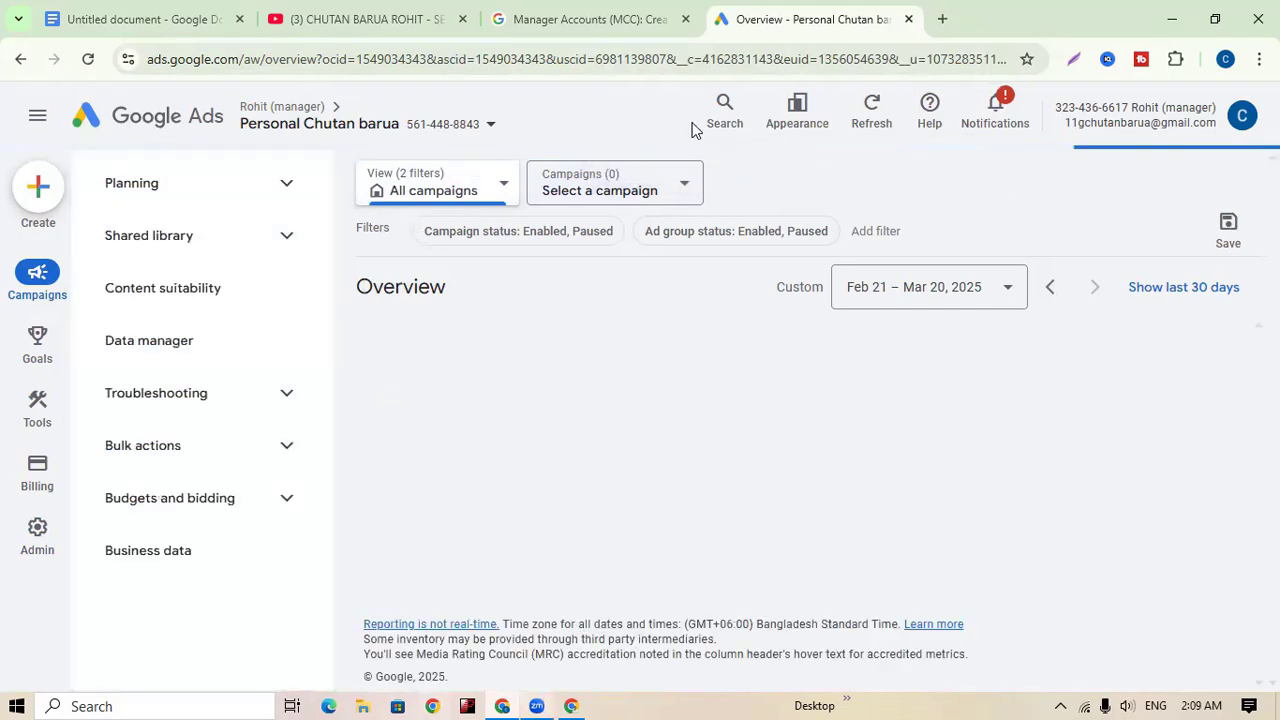
left_click(37, 184)
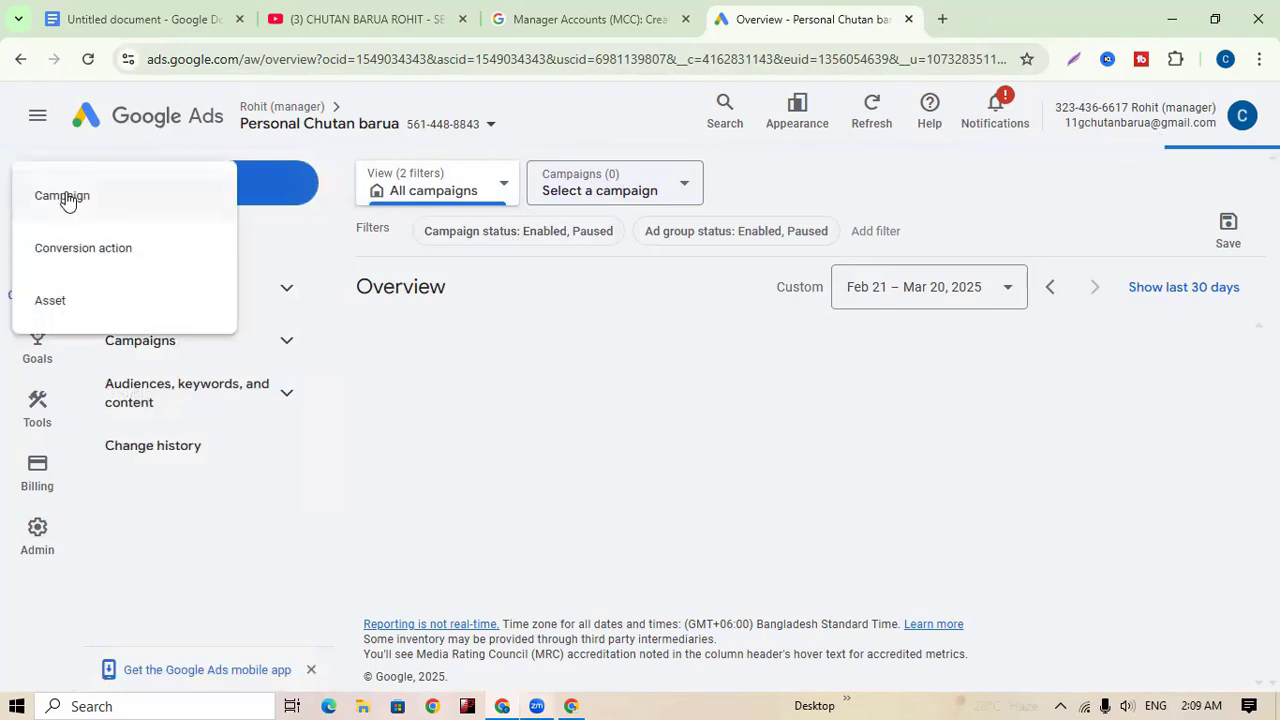
left_click(64, 197)
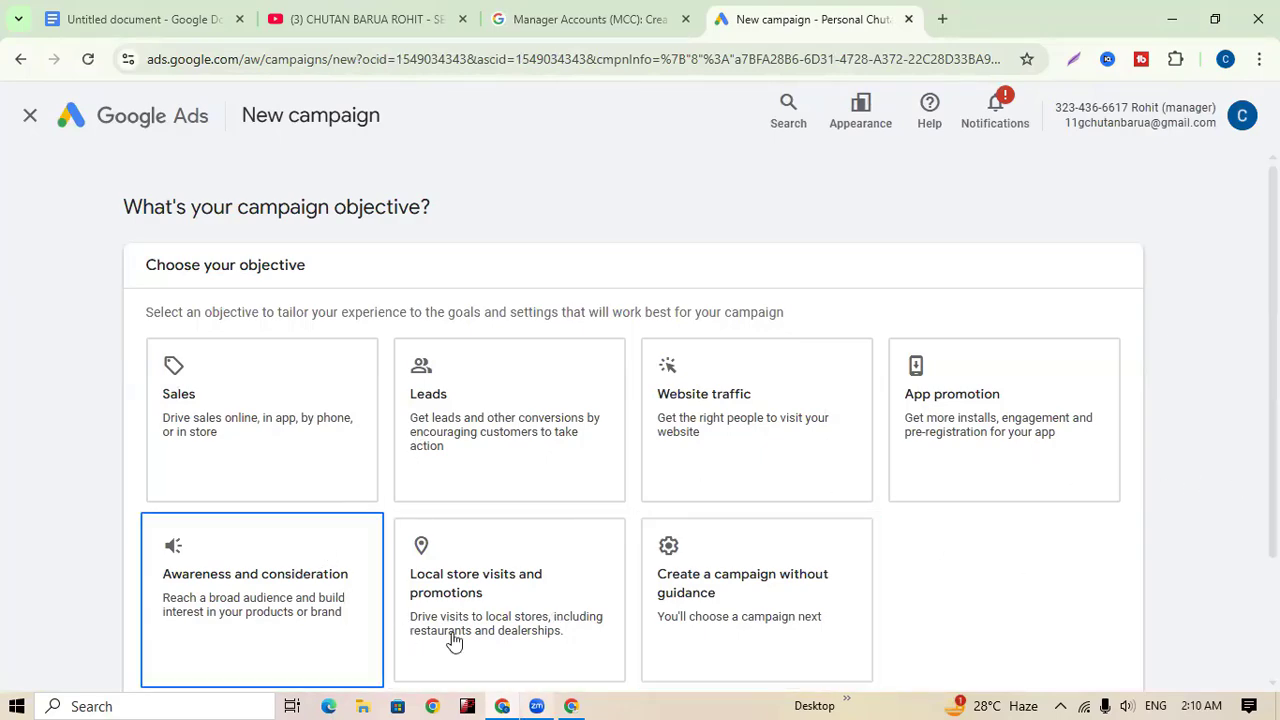
- Choose 'Create a campaign without guidance', then return to the Google Docs Part-6 outline
scroll(449, 643, "down", 2)
left_click(763, 522)
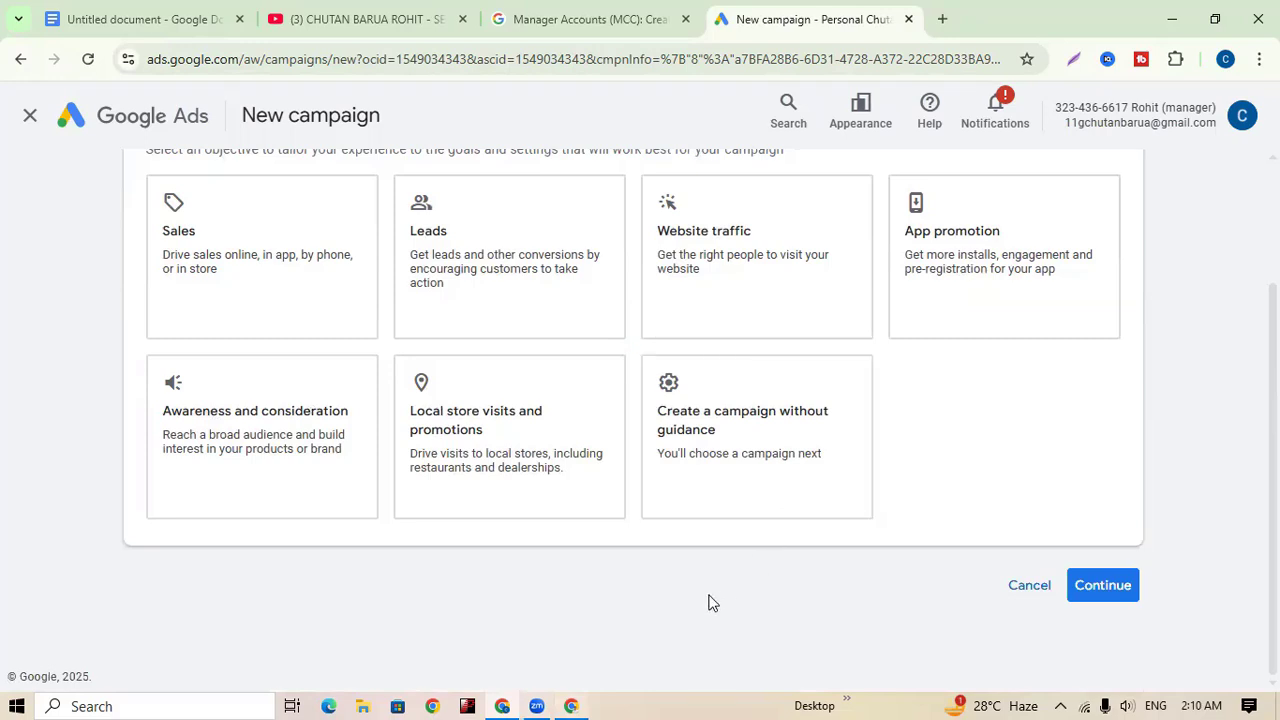
scroll(709, 604, "up", 1)
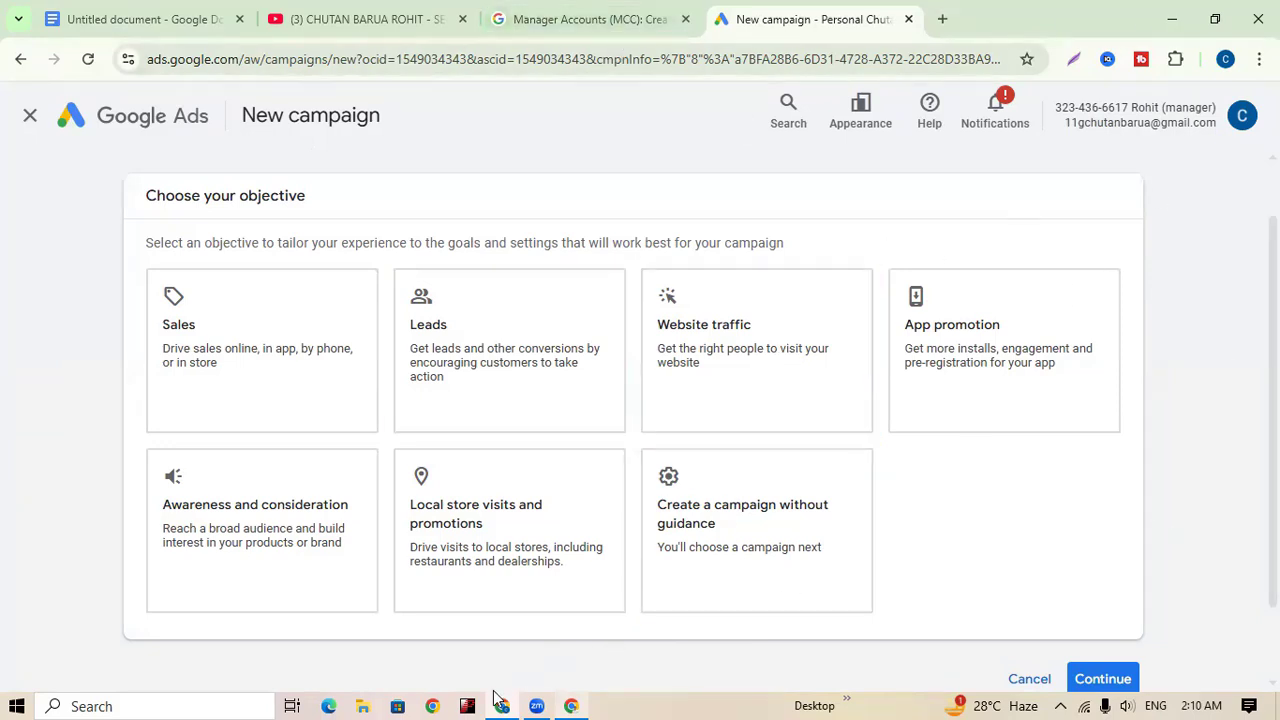
left_click(172, 19)
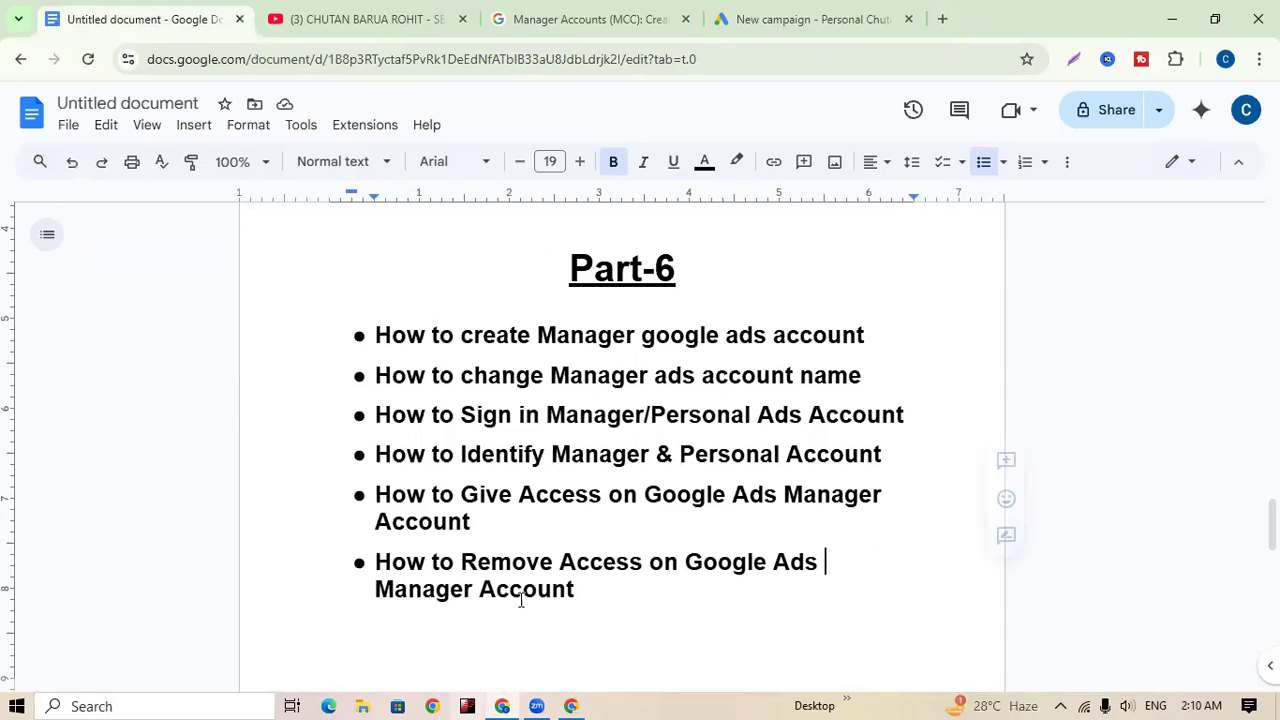
- Bring up the personal account's window showing its Managers page with the linked manager
left_click(573, 704)
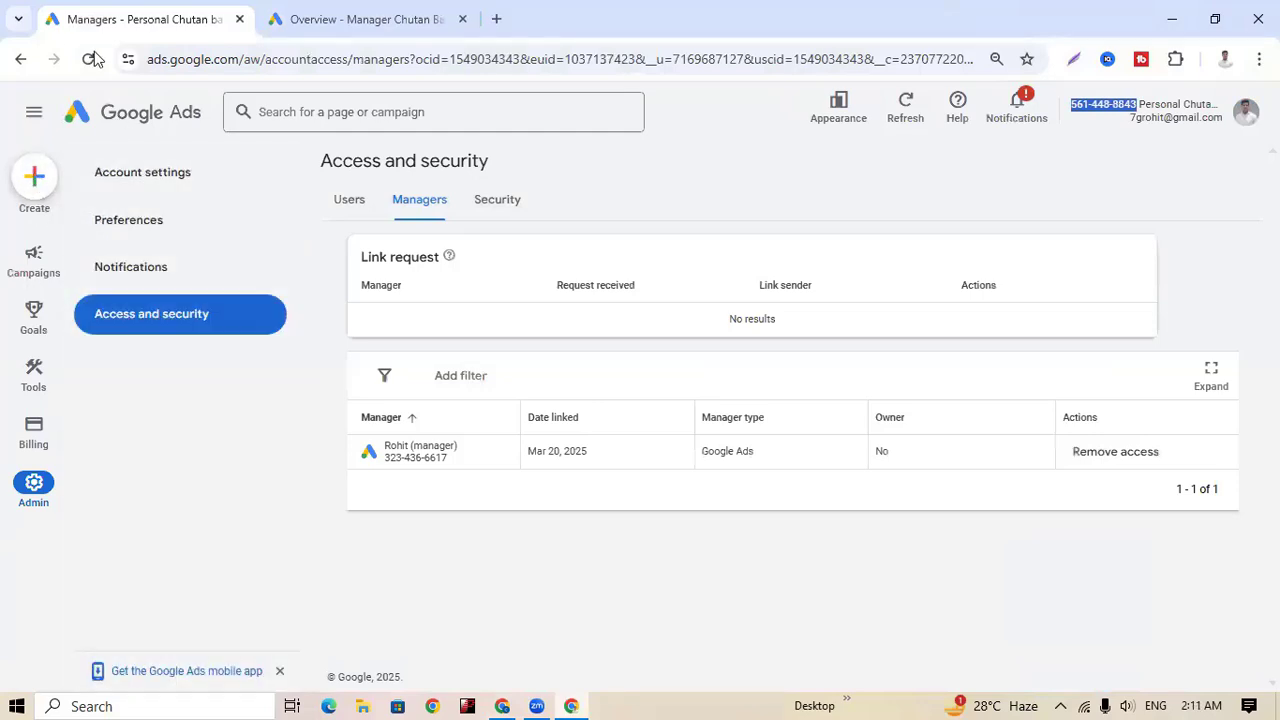
- Go to the personal account's Admin > Access and security page listing its two users
left_click(150, 113)
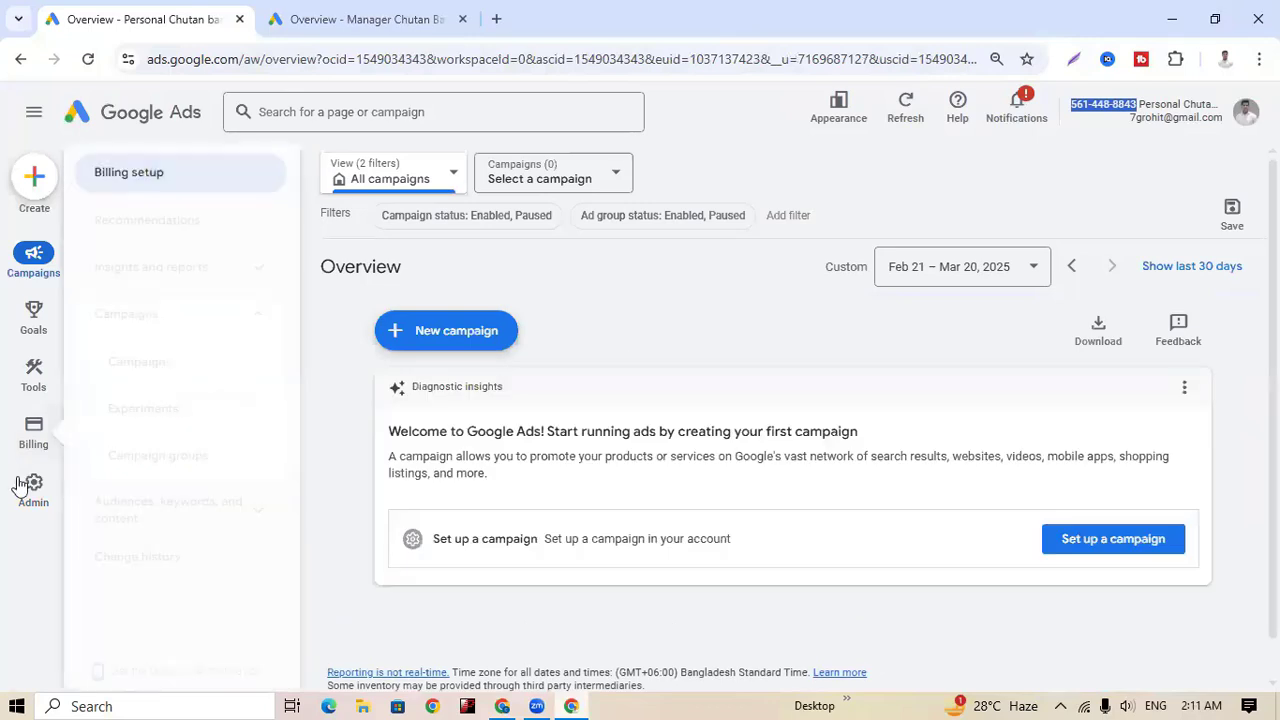
mouse_move(34, 490)
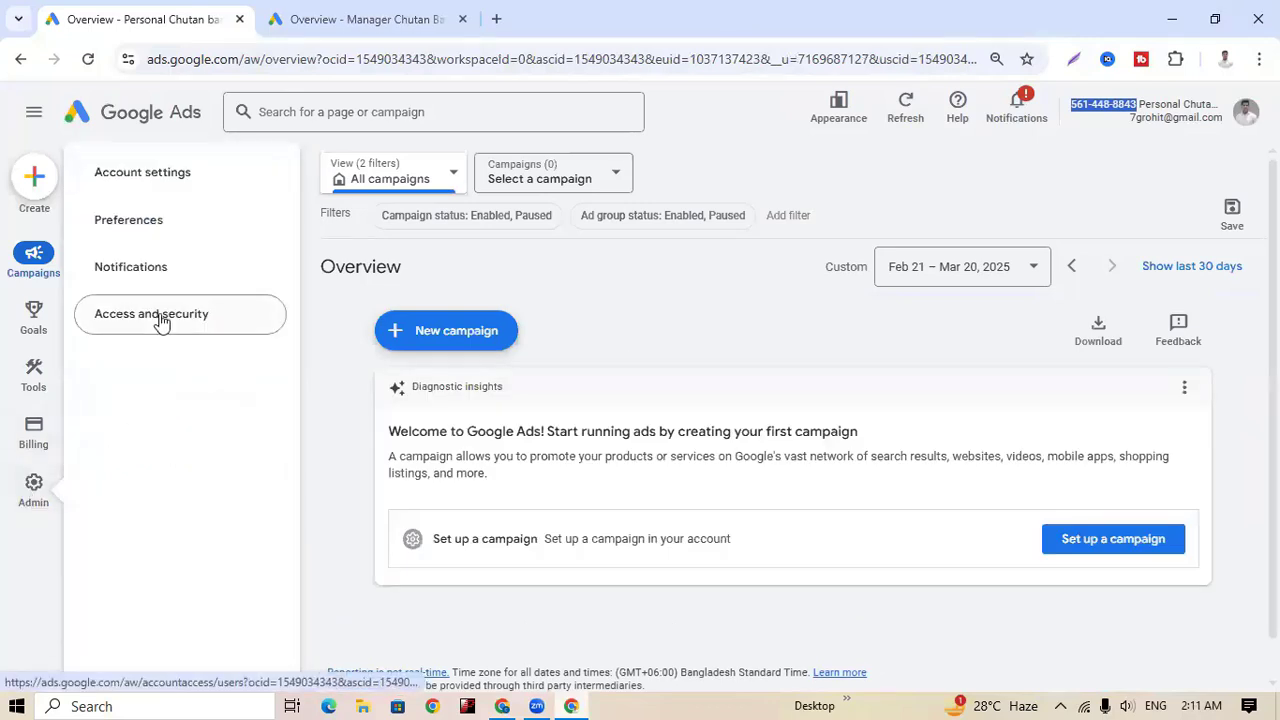
left_click(160, 318)
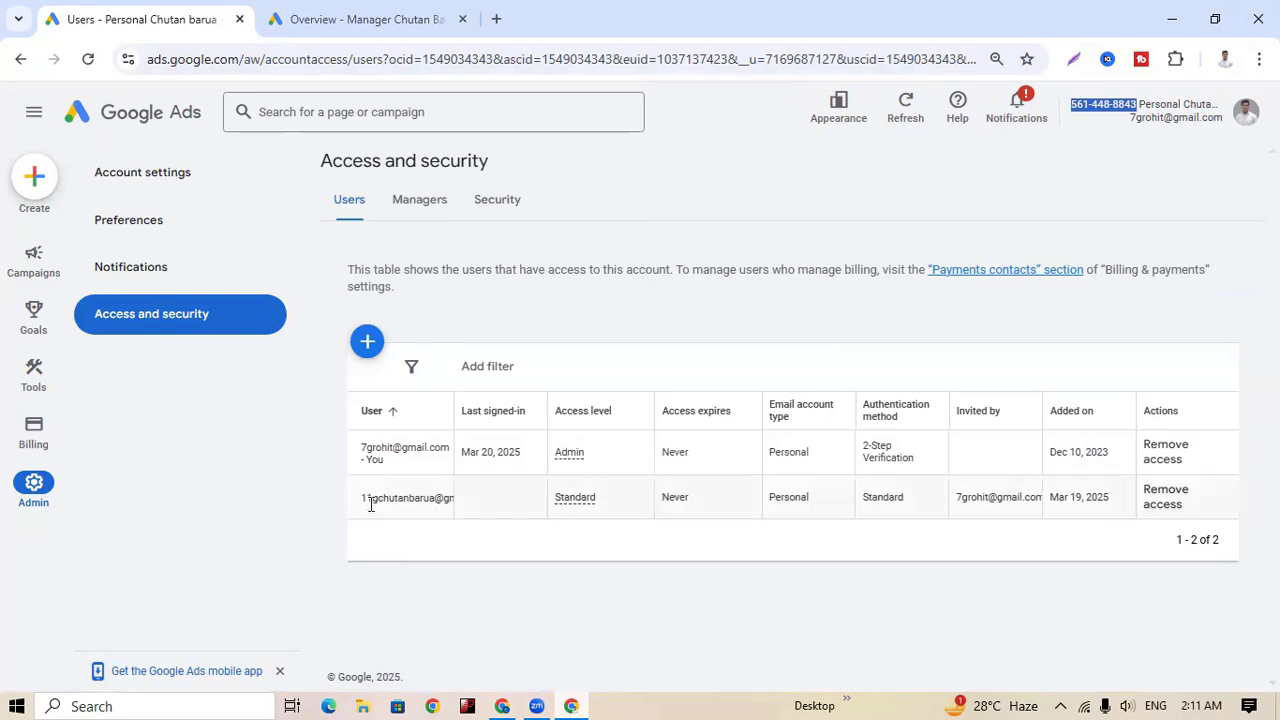
- Remove the Standard-access manager user from the personal account and reload to confirm only the Admin remains
left_click(1166, 497)
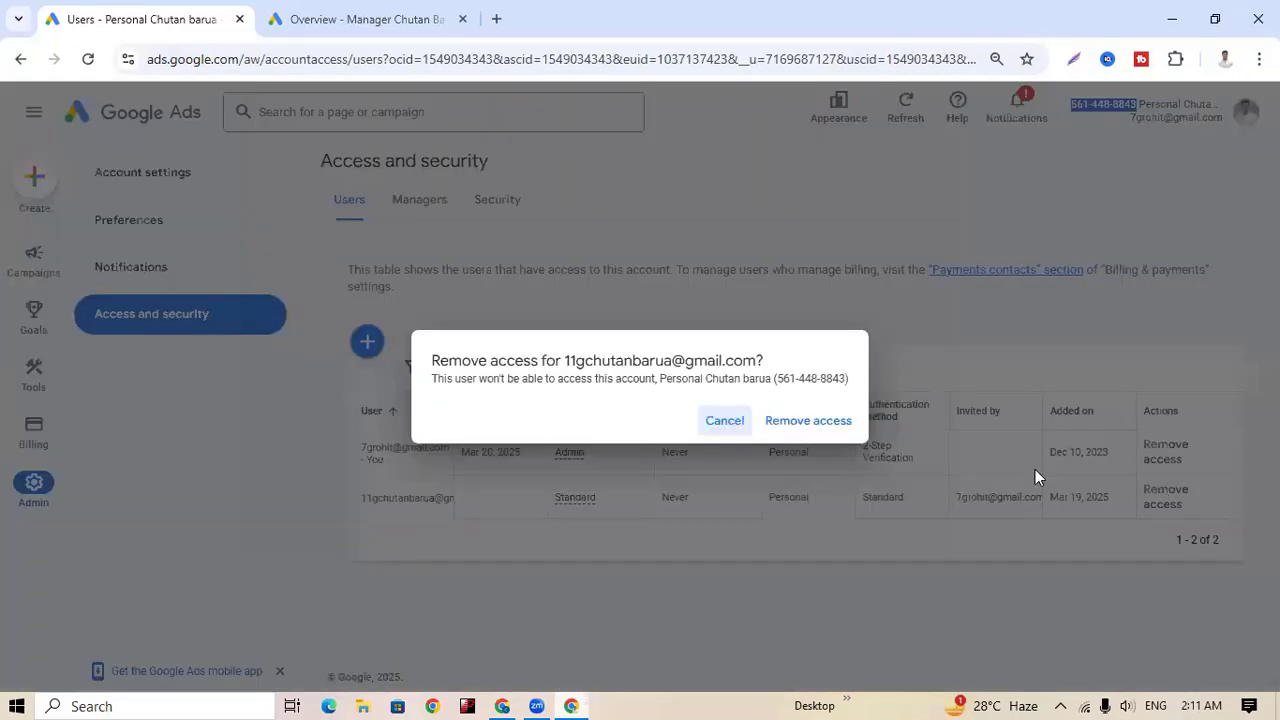
left_click(800, 424)
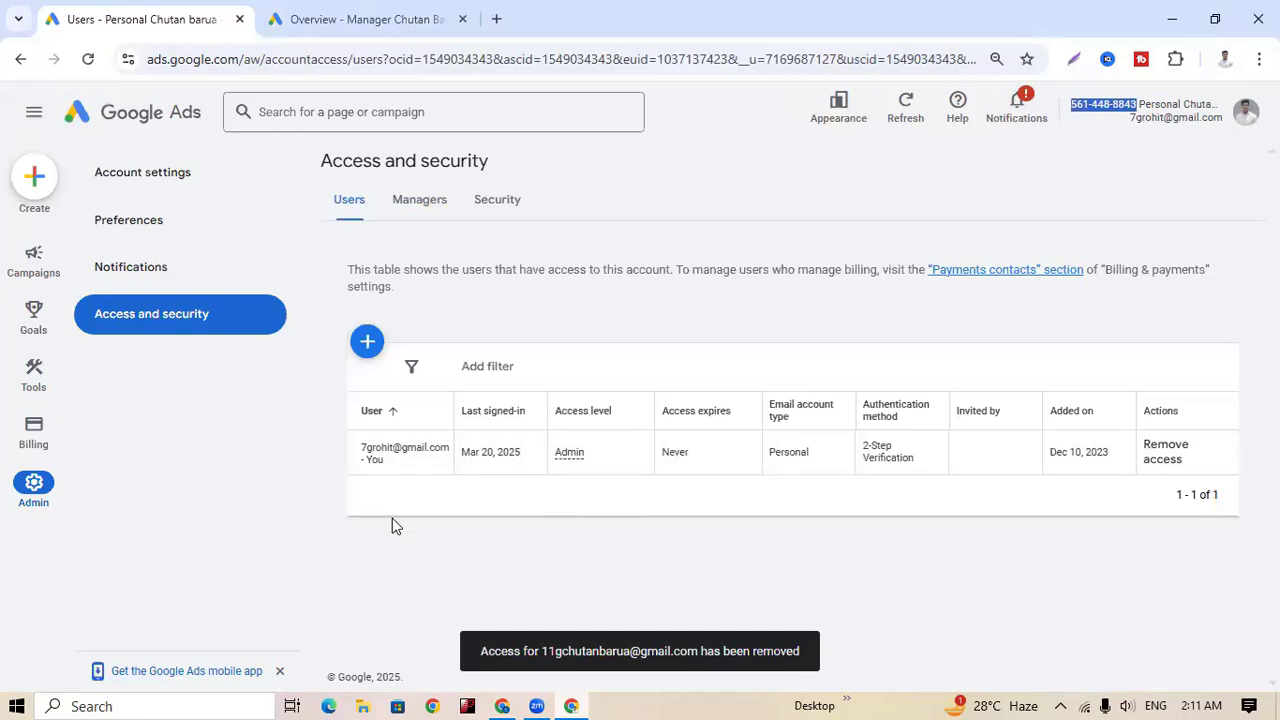
left_click(88, 59)
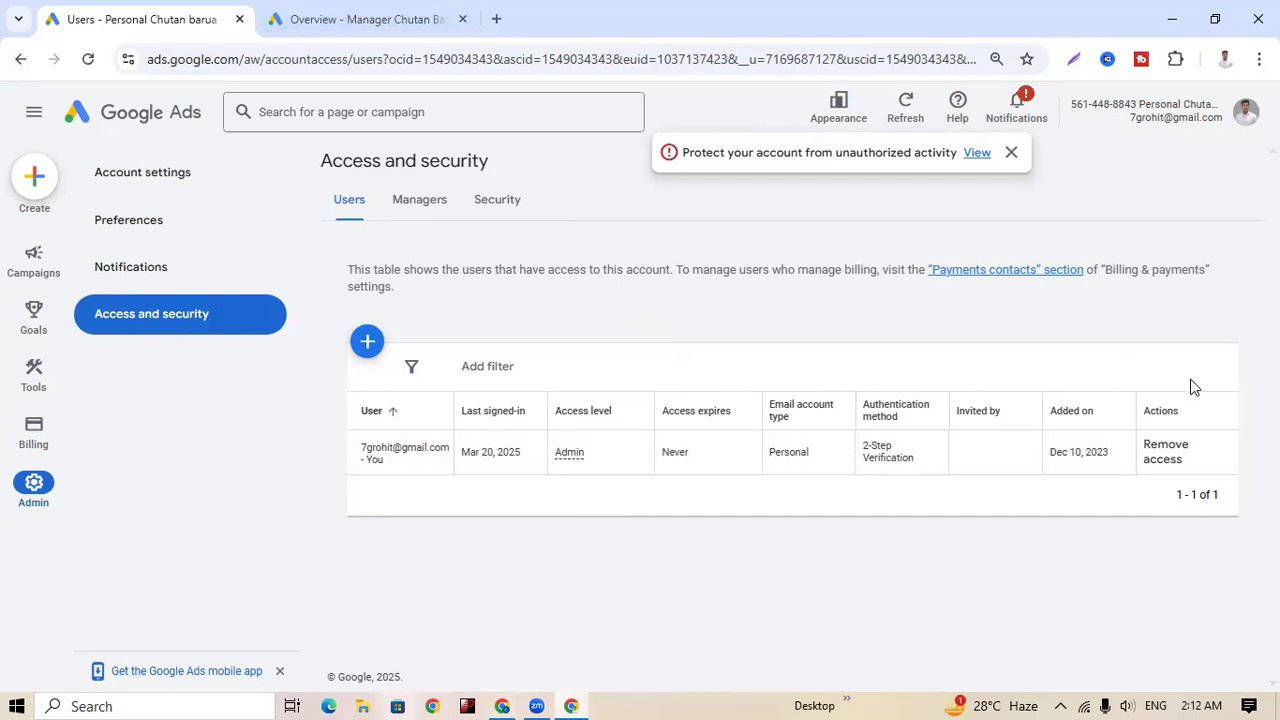
- Exit the unfinished new campaign and verify the personal account's user list holds only the Admin owner
left_click(502, 704)
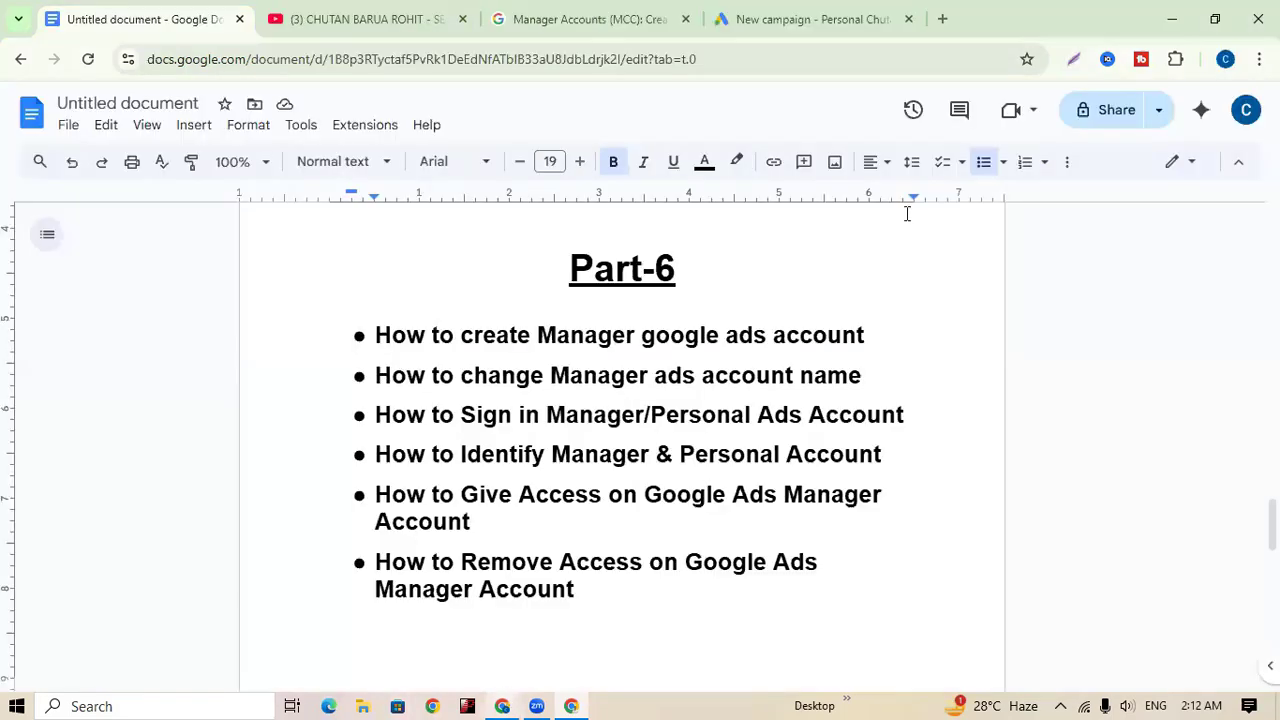
left_click(785, 17)
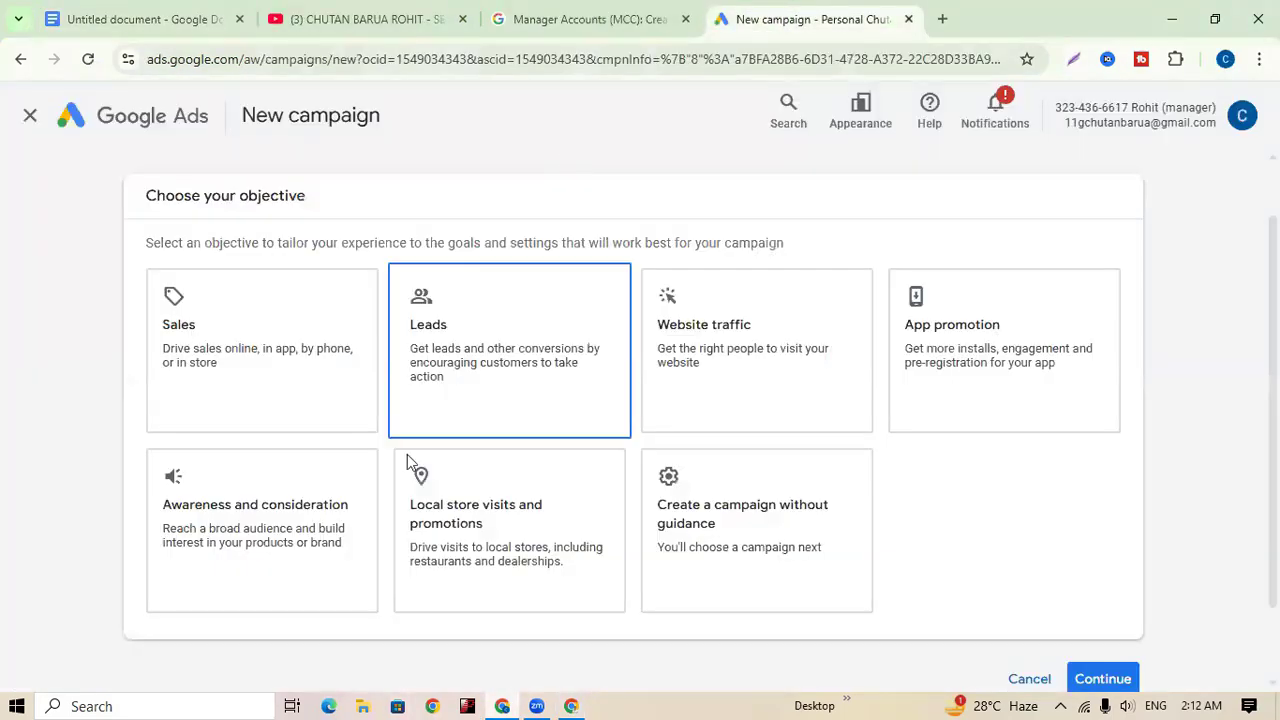
left_click(31, 118)
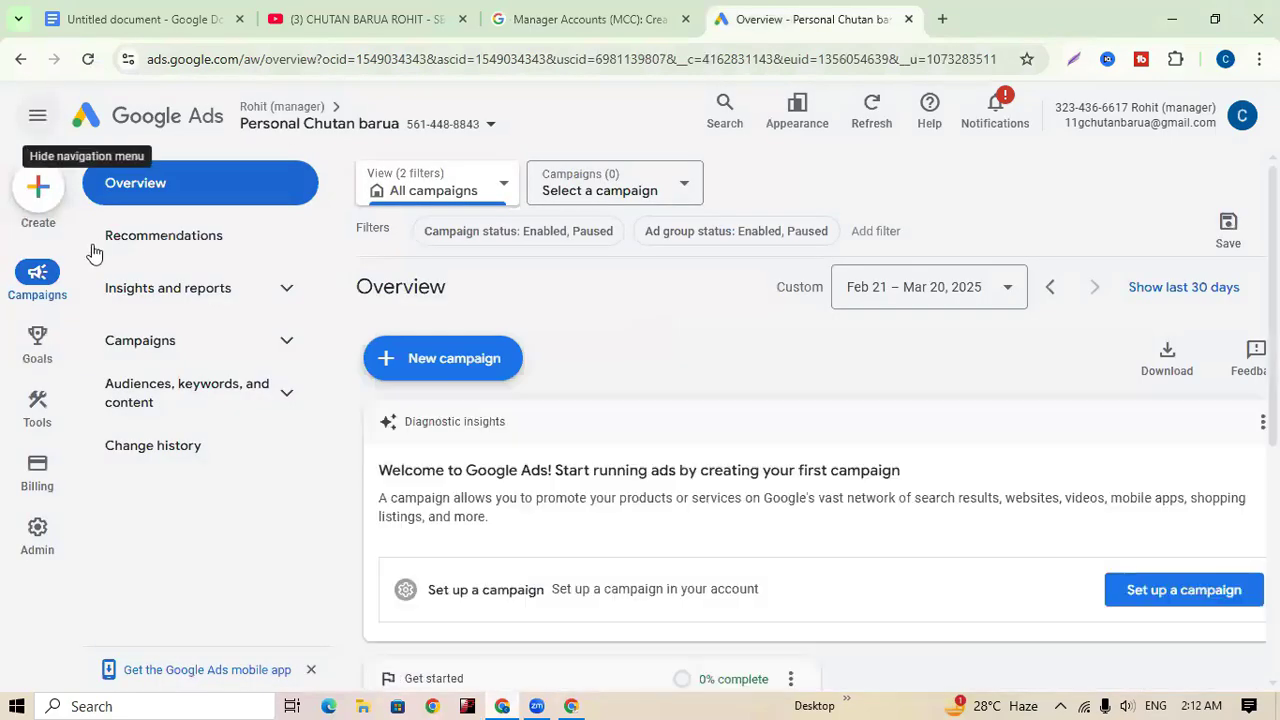
mouse_move(40, 543)
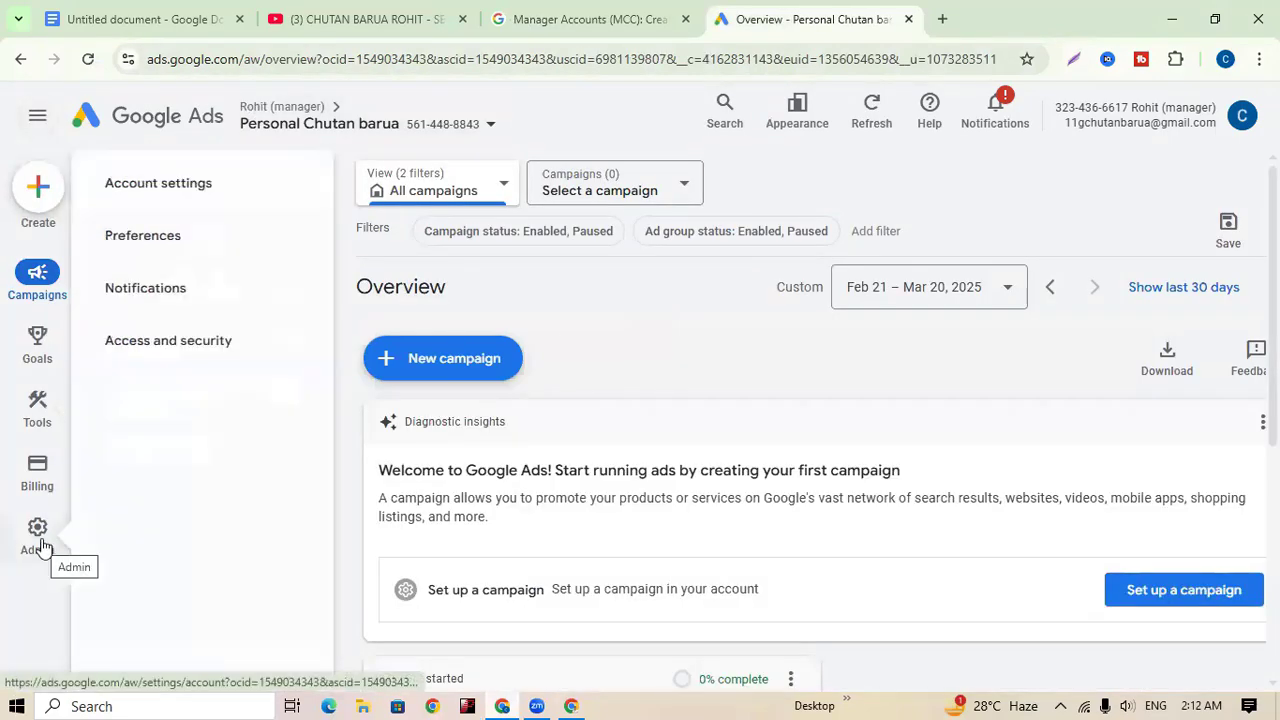
left_click(165, 343)
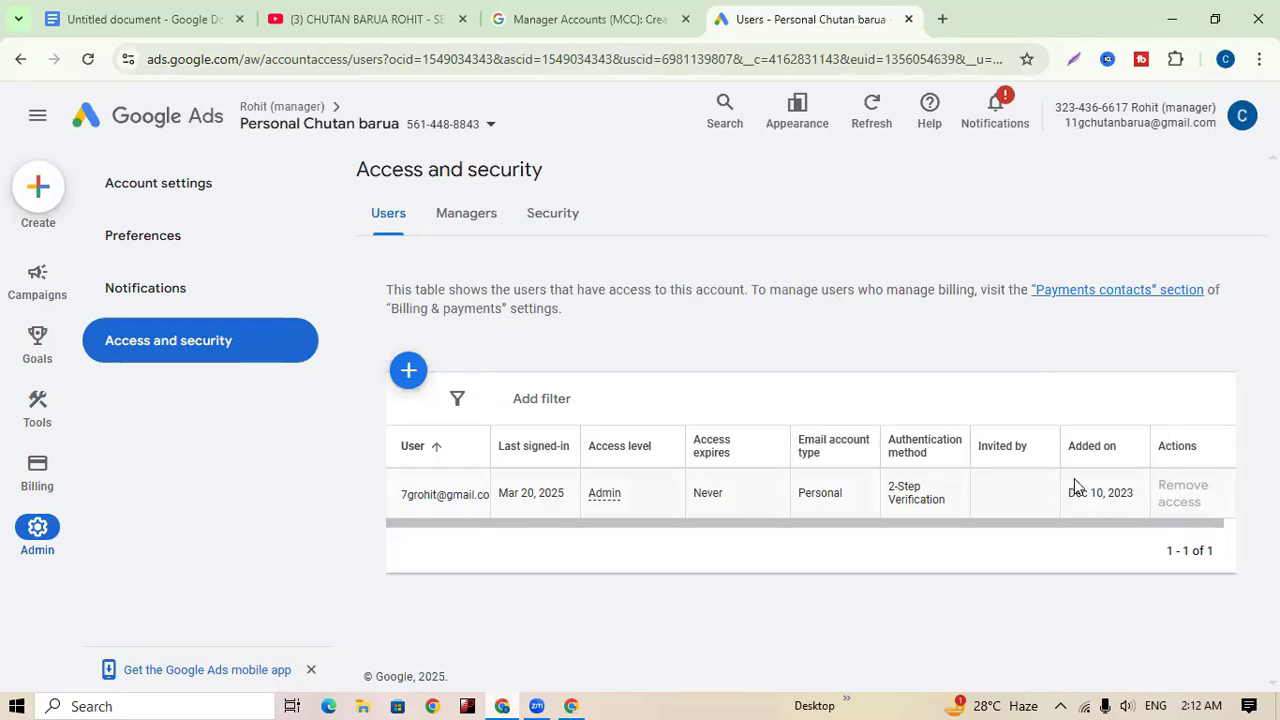
left_click(140, 19)
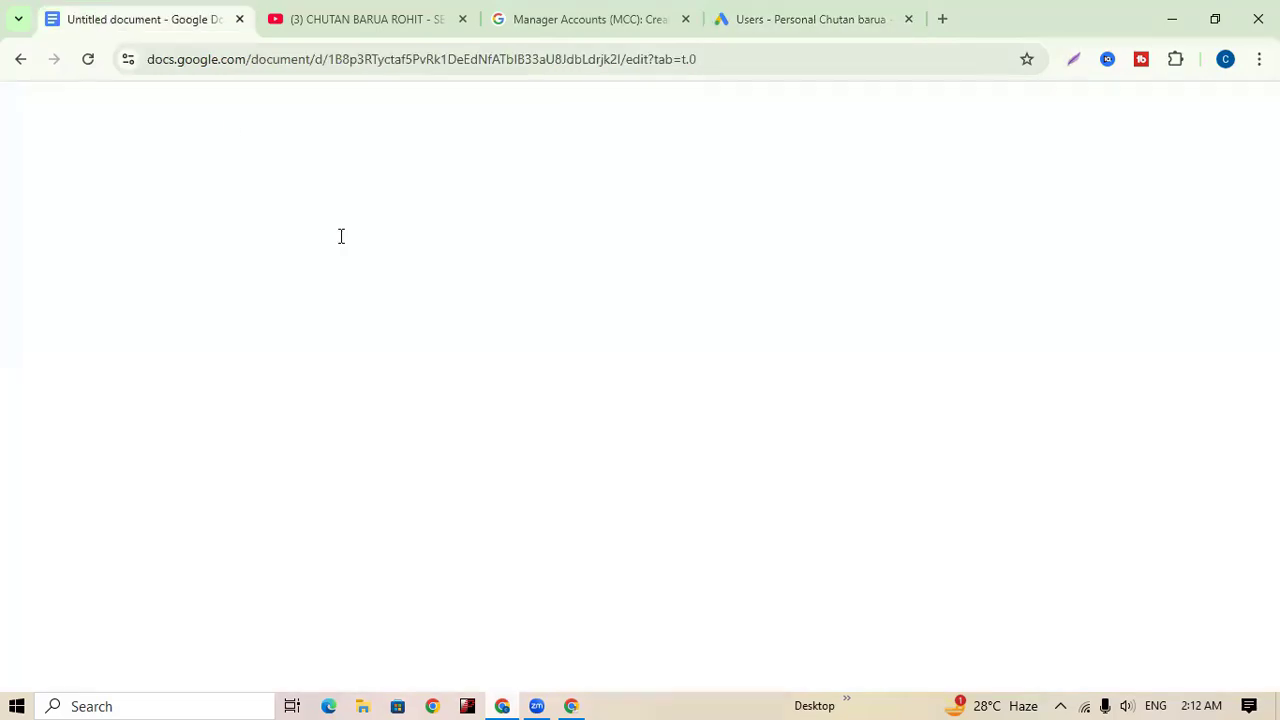